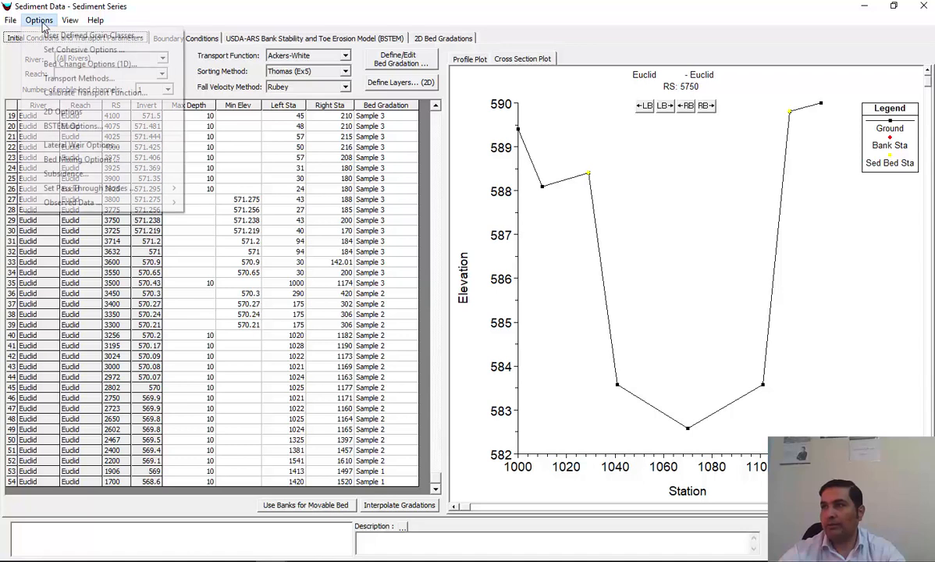
# Step: Open the 1D bed change options and set channel deposition and channel erosion to Veneer for river station 5750
pyautogui.click(88, 64)
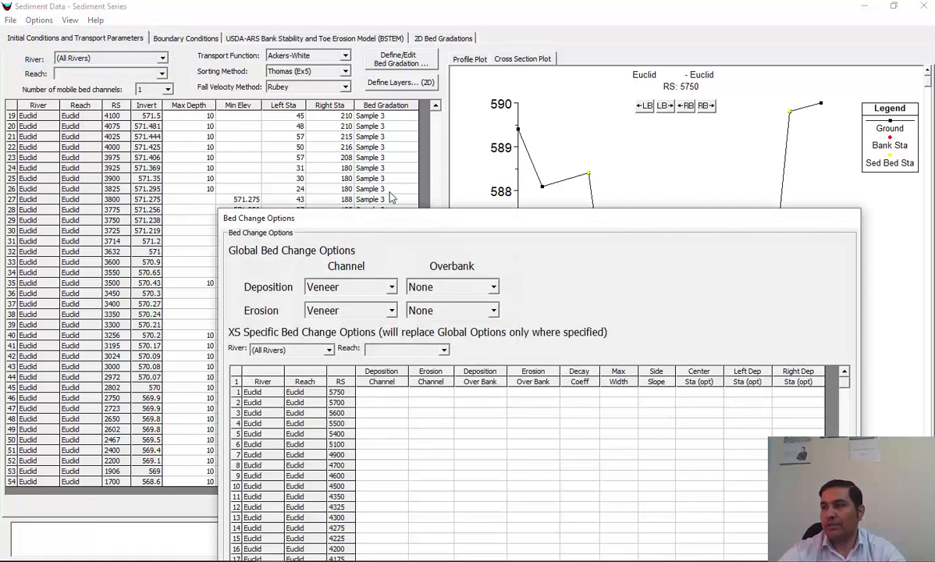
pyautogui.moveTo(578, 199); pyautogui.dragTo(321, 80)
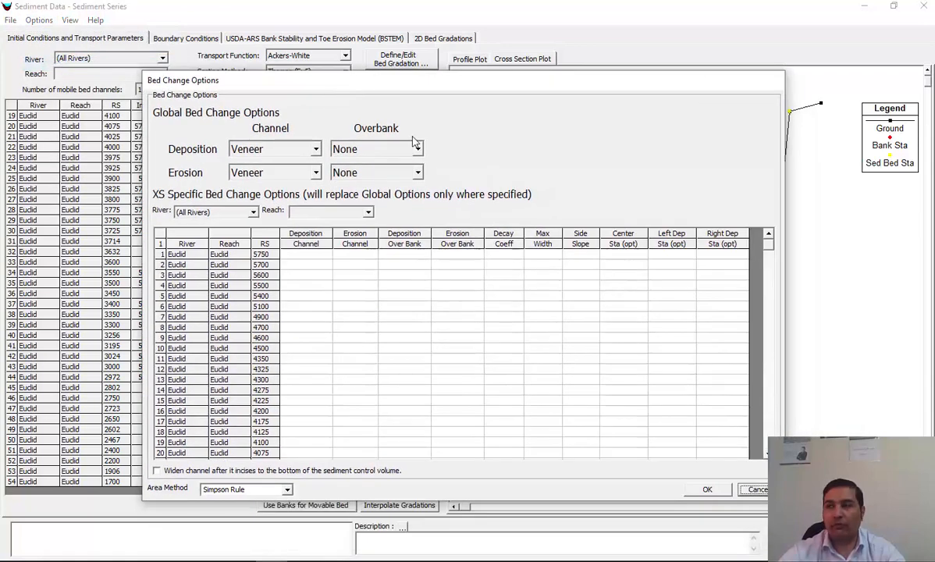
pyautogui.click(312, 255)
pyautogui.click(325, 257)
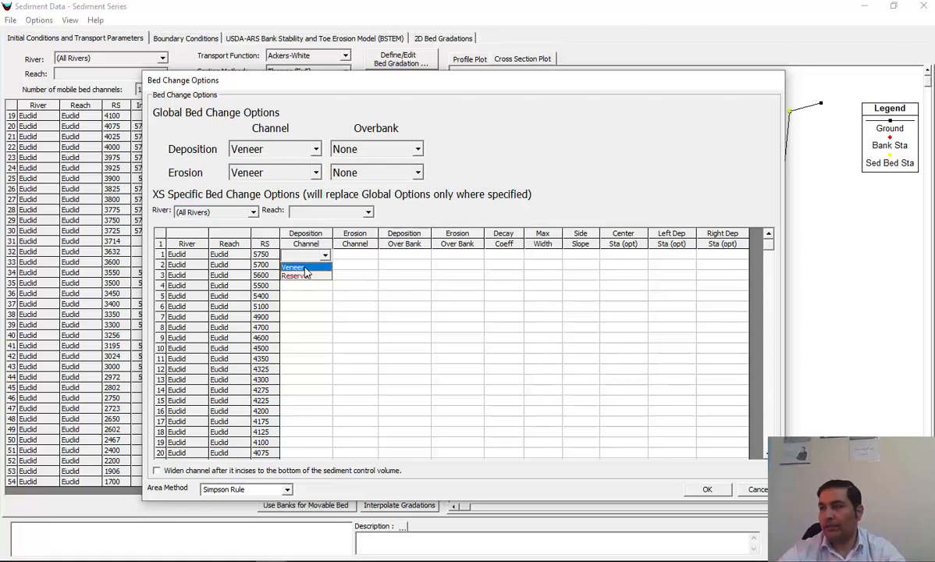
pyautogui.click(296, 267)
pyautogui.click(365, 258)
pyautogui.click(371, 257)
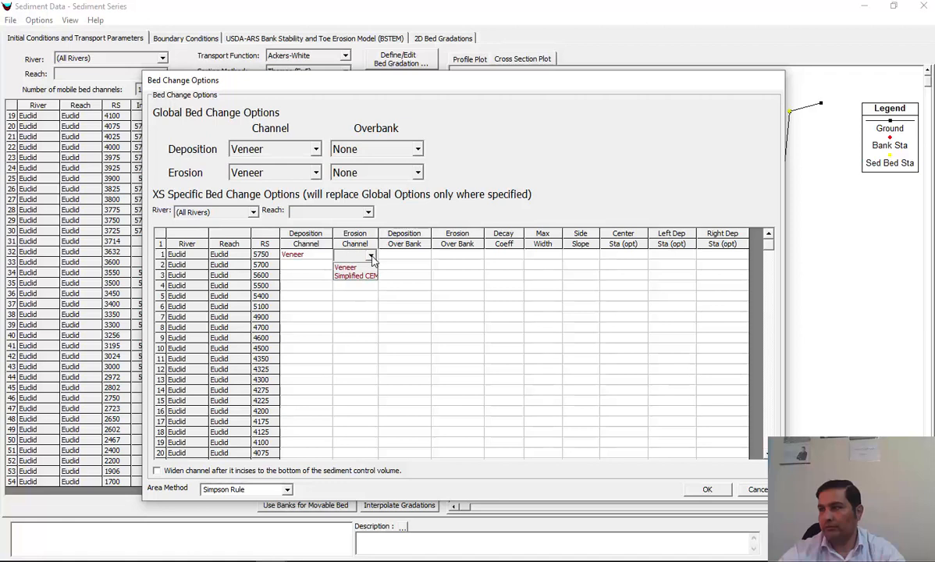
pyautogui.click(349, 267)
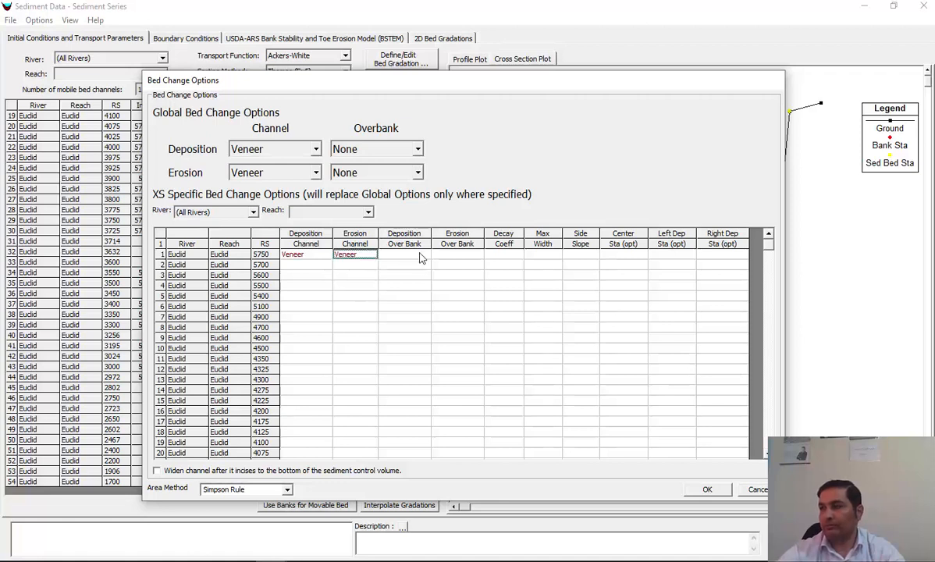
# Step: Set the overbank deposition method of river station 5750 to Distance Decay
pyautogui.click(418, 257)
pyautogui.click(420, 256)
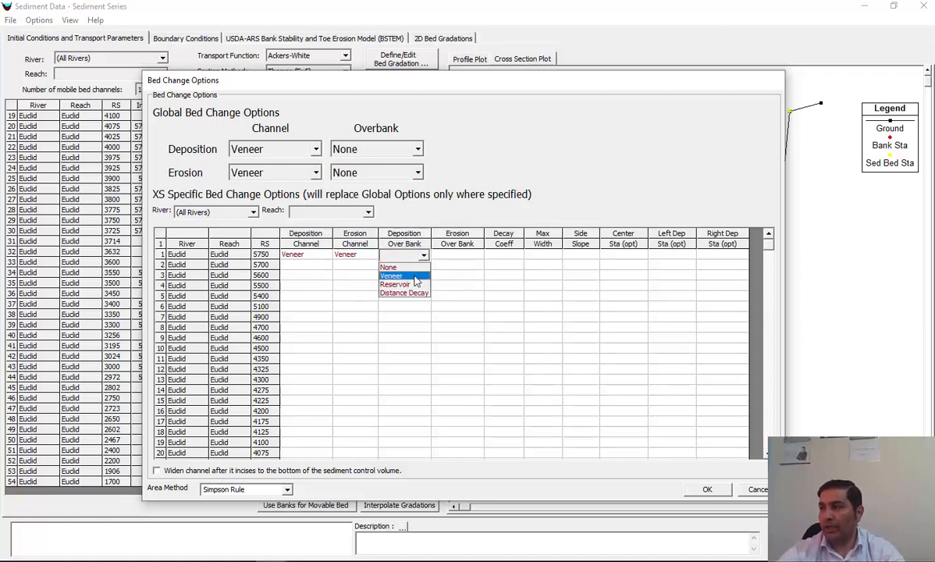
pyautogui.click(400, 294)
pyautogui.click(458, 256)
pyautogui.click(461, 257)
pyautogui.click(461, 257)
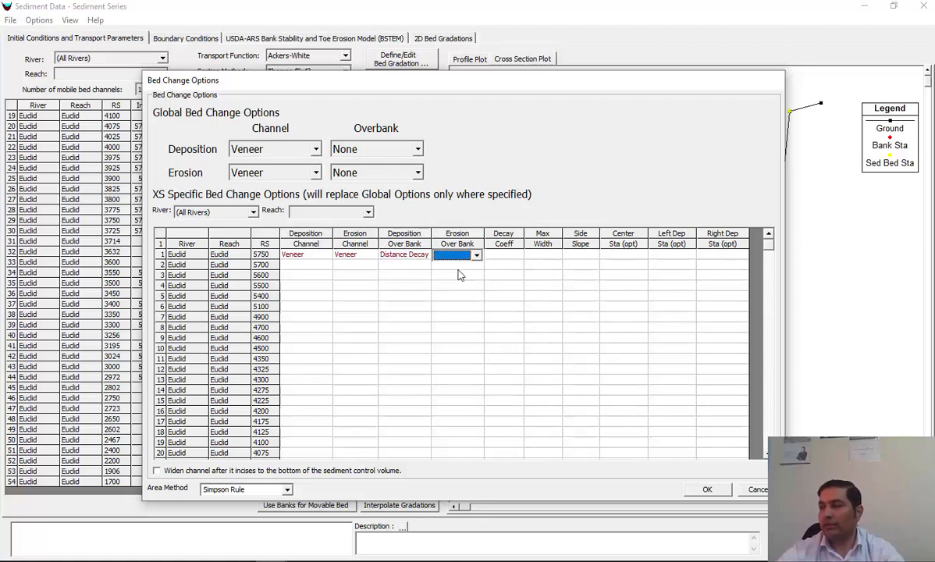
# Step: Fill the Veneer channel deposition method from river station 5750 down through the cross sections below it
pyautogui.click(304, 265)
pyautogui.click(325, 267)
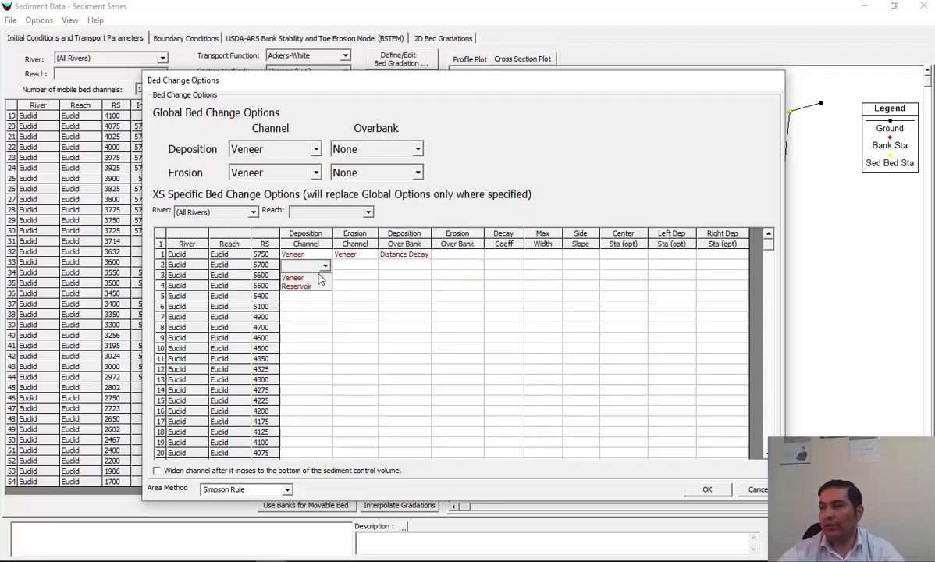
pyautogui.click(327, 263)
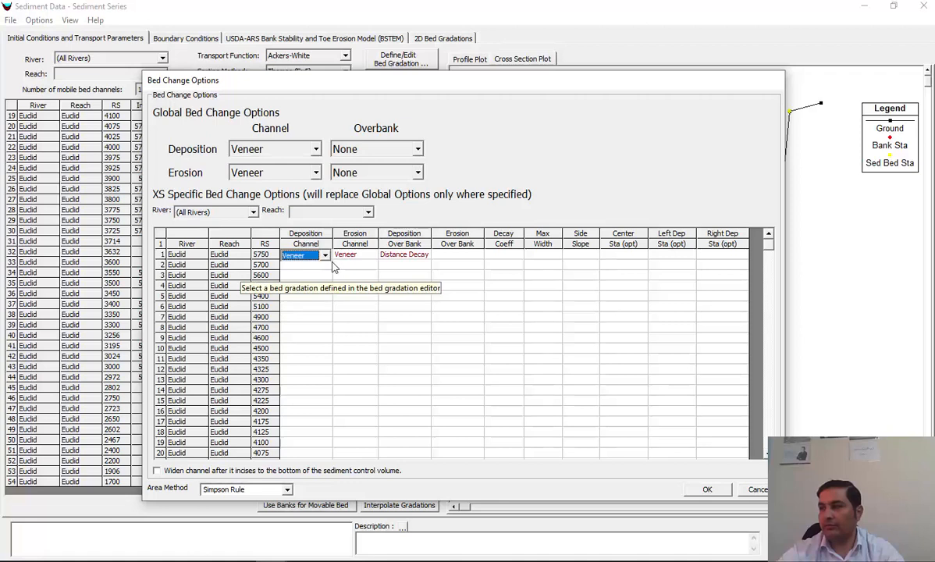
pyautogui.click(331, 259)
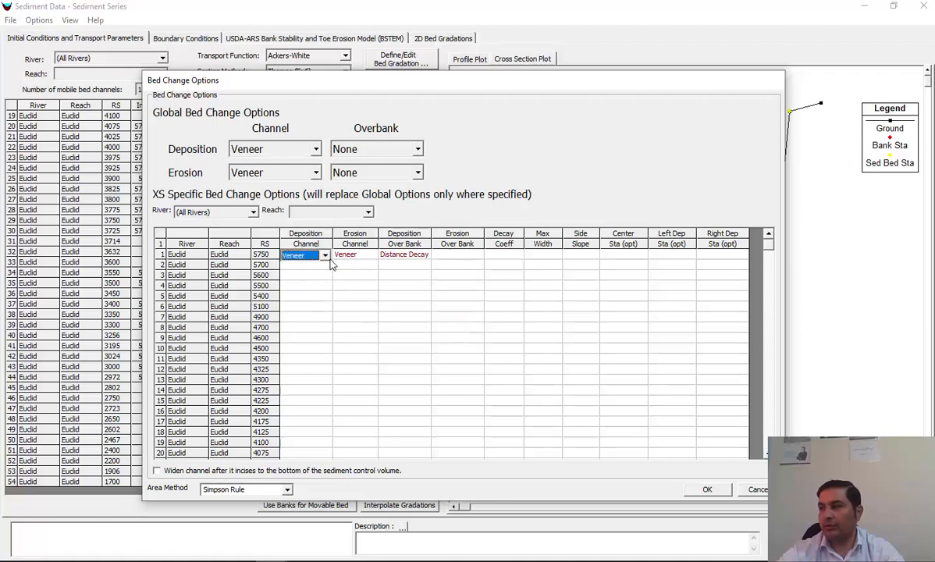
pyautogui.moveTo(312, 254); pyautogui.dragTo(331, 489)
pyautogui.scroll(4, 325, 390)
pyautogui.scroll(5, 325, 390)
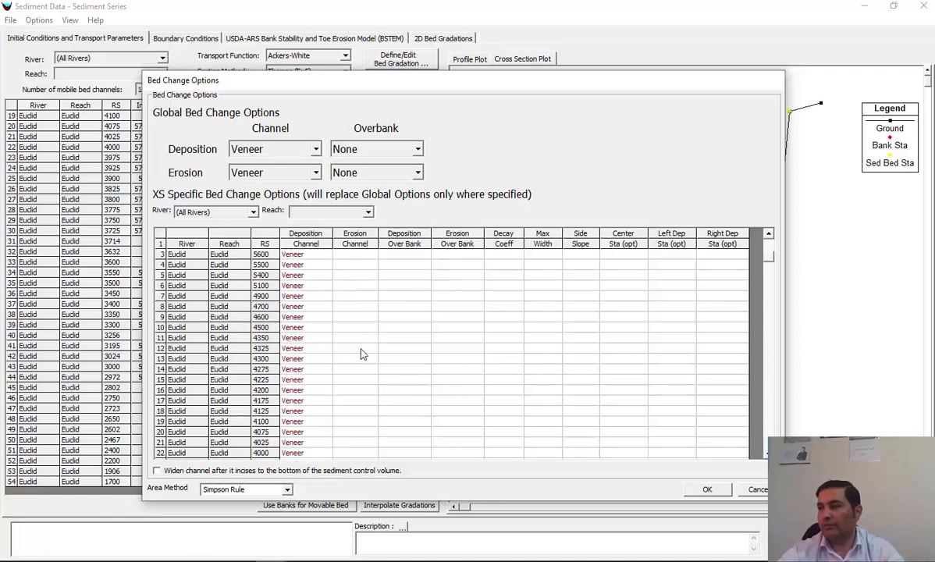
# Step: Fill the Veneer channel erosion method from river station 5750 down through the cross sections below and accept the bed change options
pyautogui.click(355, 285)
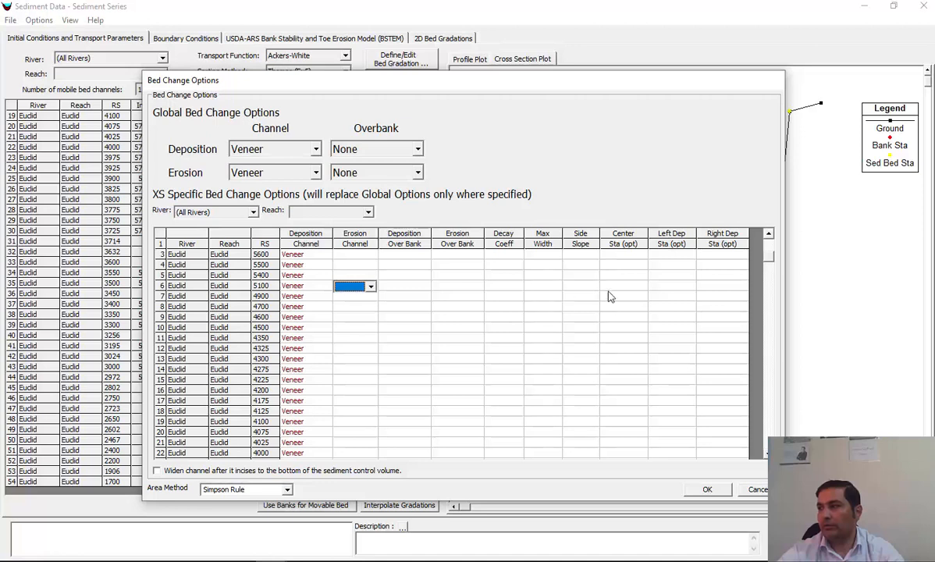
pyautogui.moveTo(770, 253); pyautogui.dragTo(769, 239)
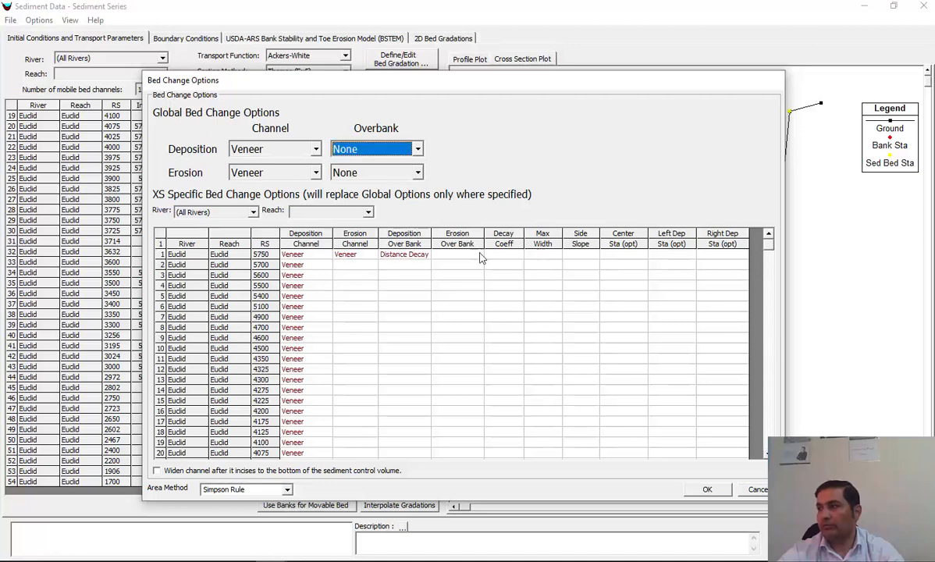
pyautogui.click(367, 256)
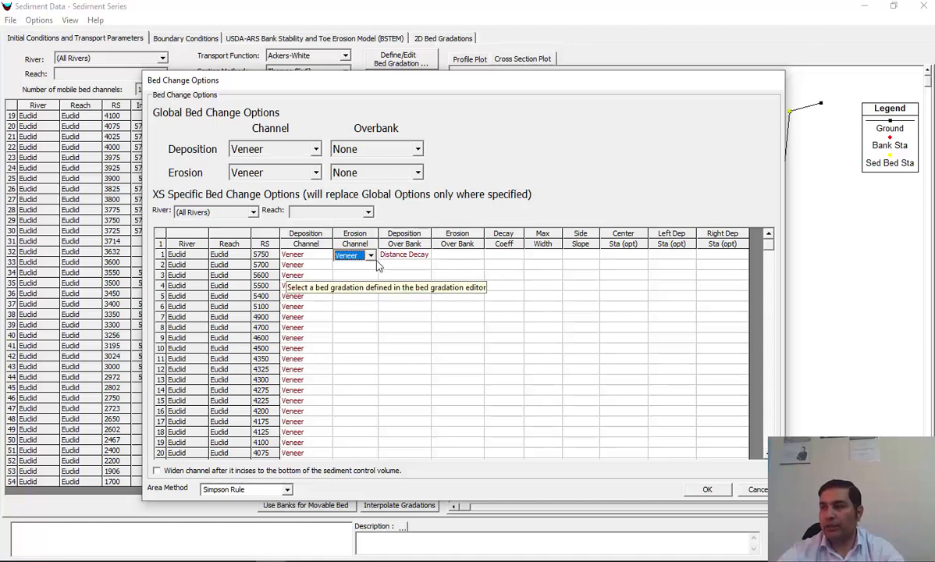
pyautogui.moveTo(378, 258); pyautogui.dragTo(379, 261)
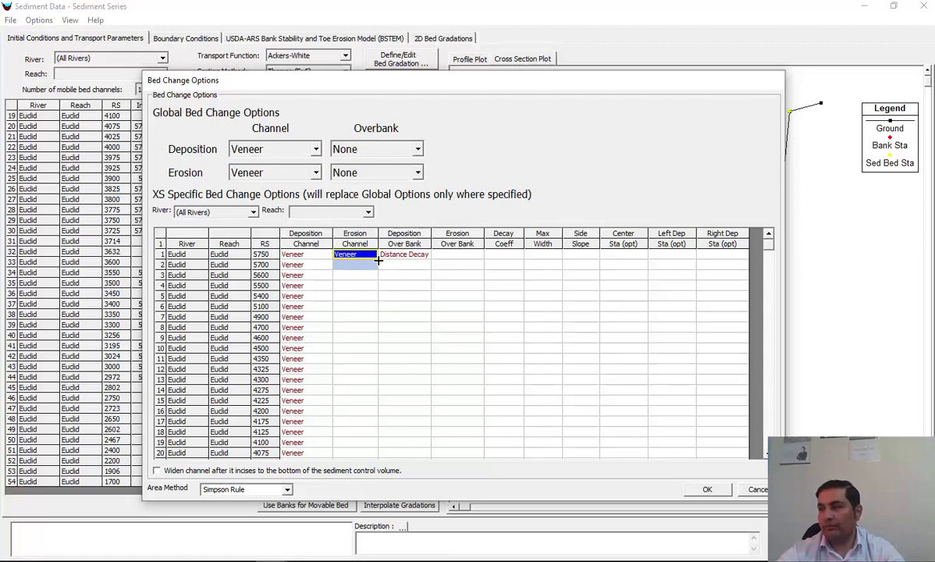
pyautogui.moveTo(378, 261); pyautogui.dragTo(344, 445)
pyautogui.scroll(10, 383, 388)
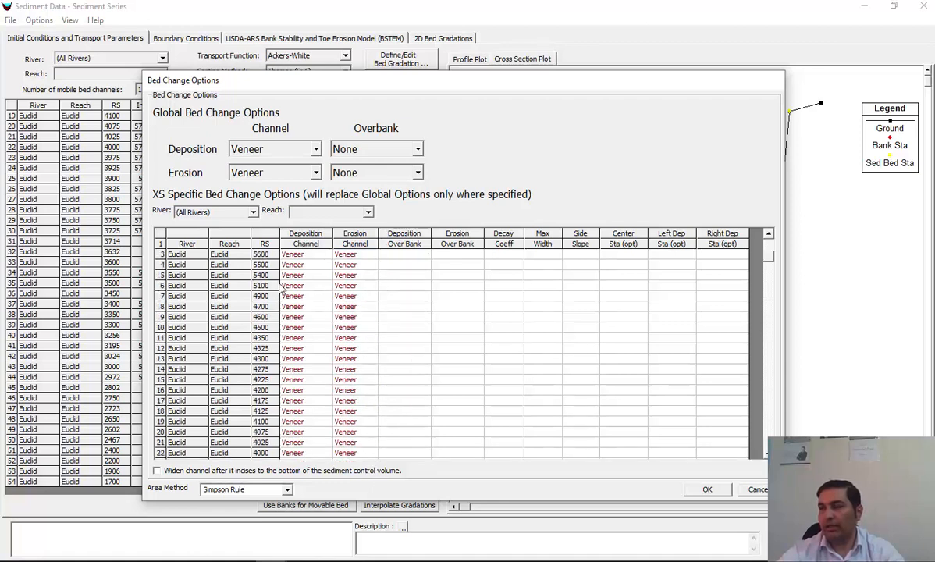
pyautogui.click(252, 307)
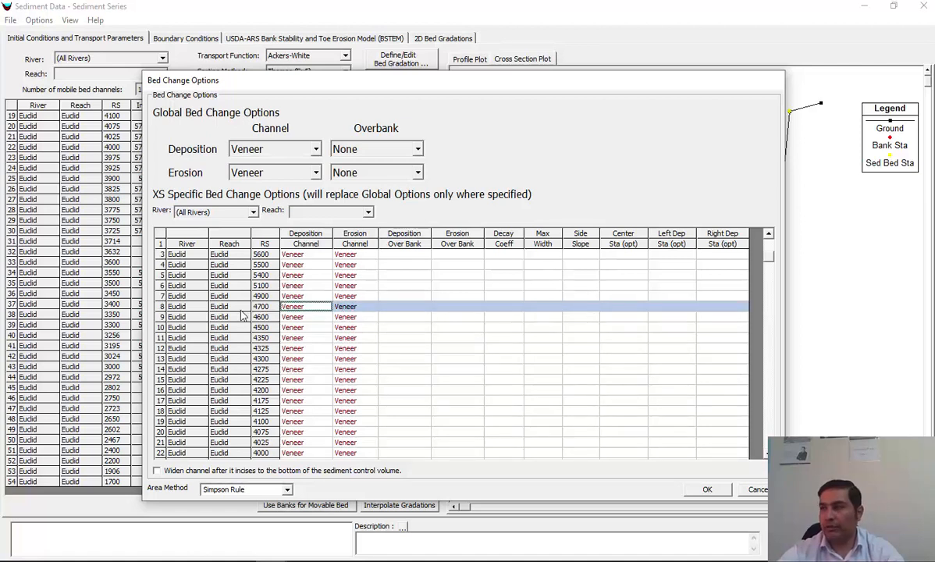
pyautogui.click(706, 489)
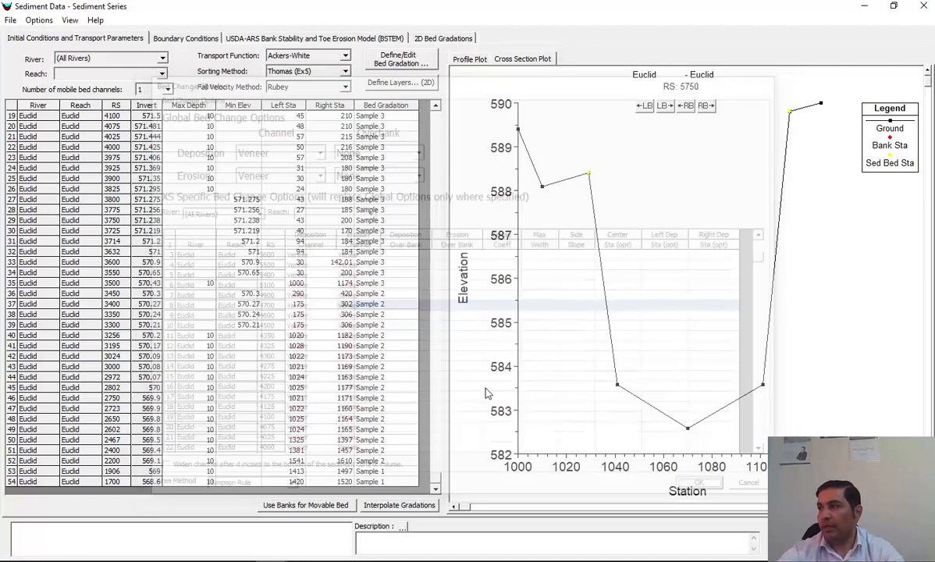
# Step: Open the transport methods settings and set the Sediment Junction Split Method to Potential Weighted
pyautogui.click(32, 21)
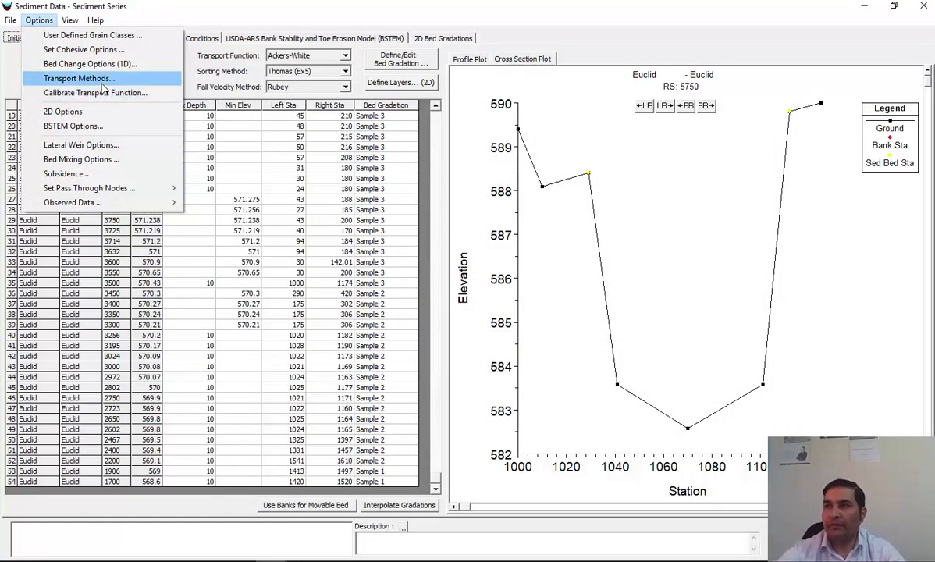
pyautogui.click(78, 78)
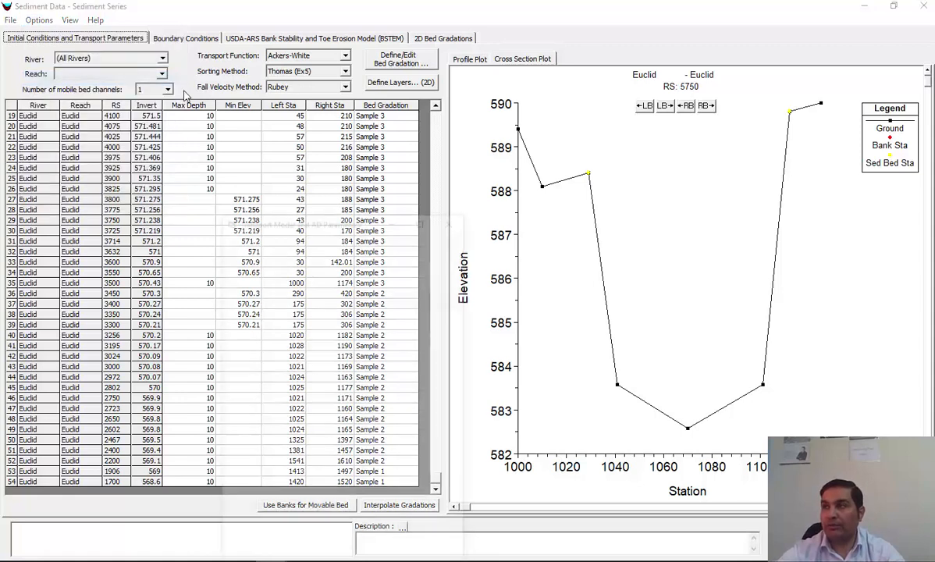
pyautogui.moveTo(332, 219); pyautogui.dragTo(340, 85)
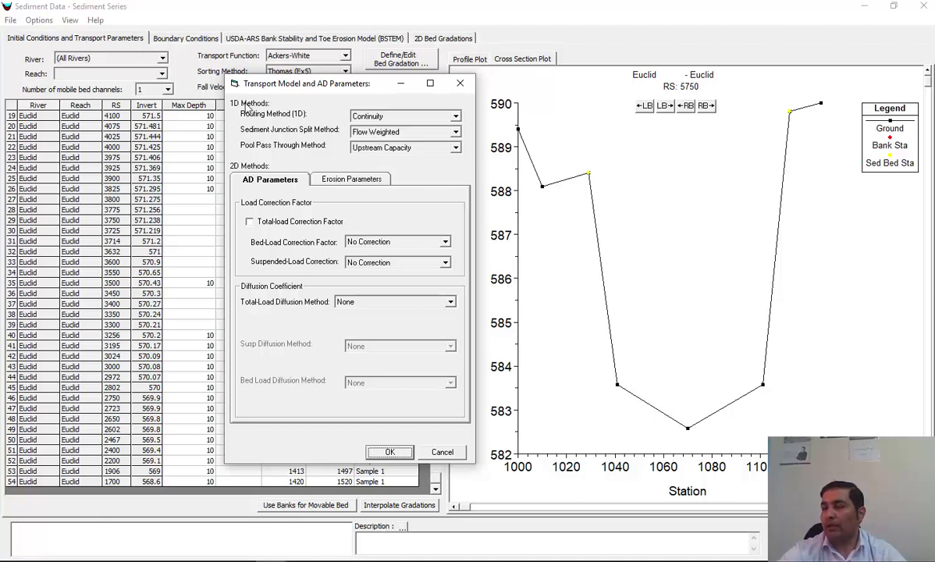
pyautogui.click(430, 118)
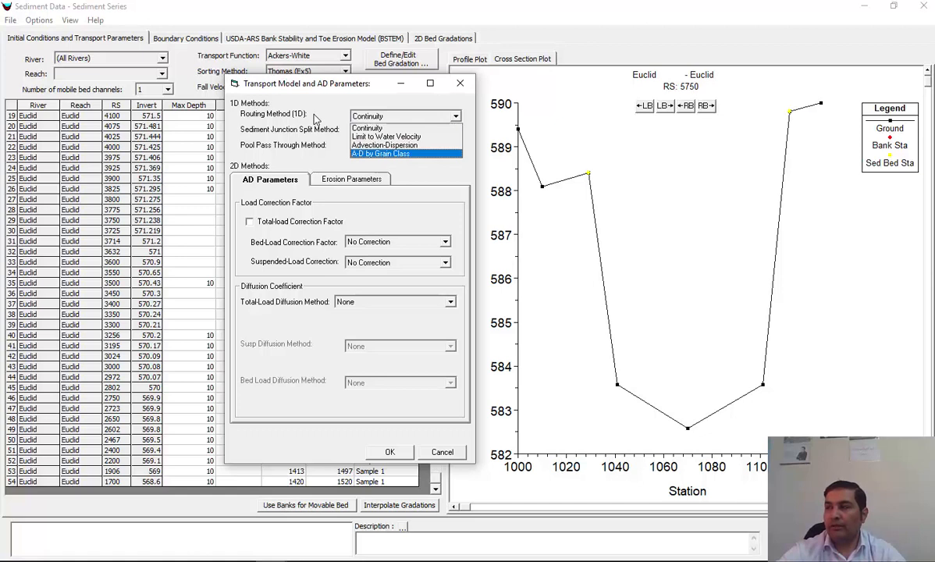
pyautogui.click(297, 113)
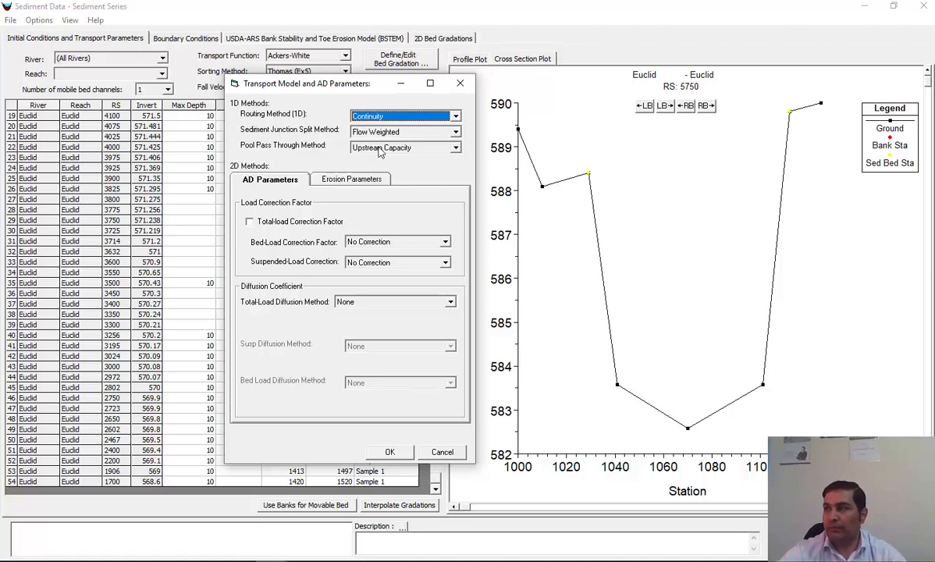
pyautogui.hotkey('alt', 'Tab')
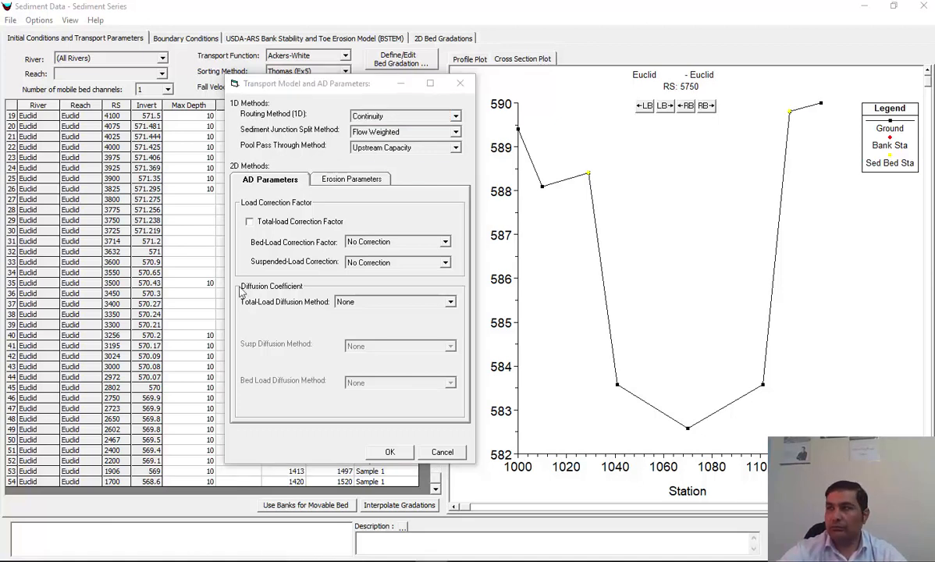
pyautogui.click(400, 135)
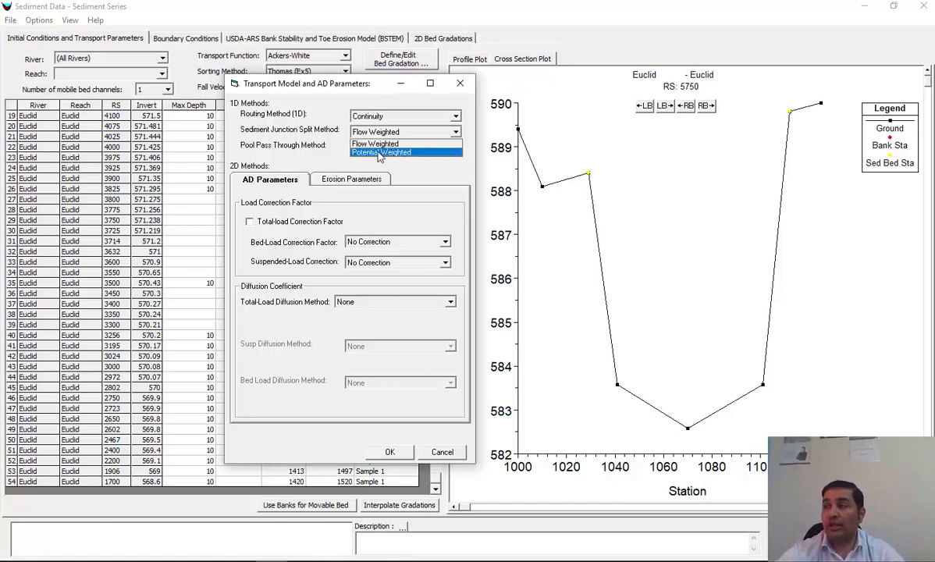
pyautogui.click(380, 153)
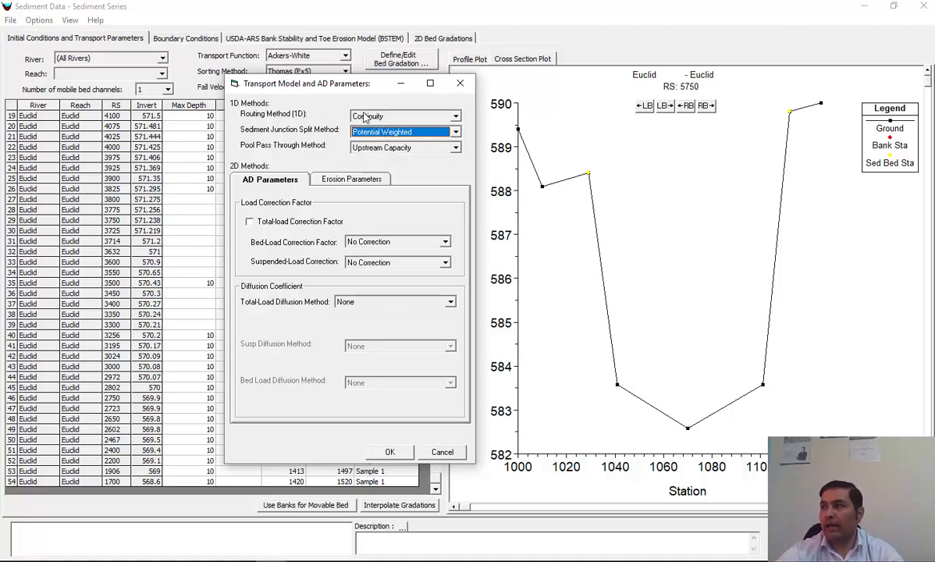
# Step: Set the 1D Routing Method to Limit to Water Velocity, keep Upstream Capacity for pool pass through, and accept the transport settings
pyautogui.click(375, 117)
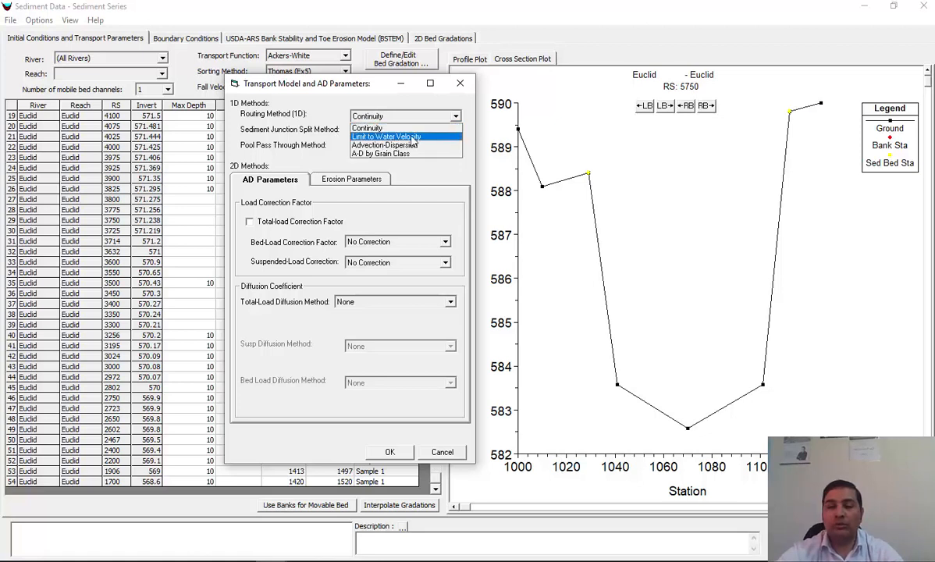
pyautogui.click(413, 137)
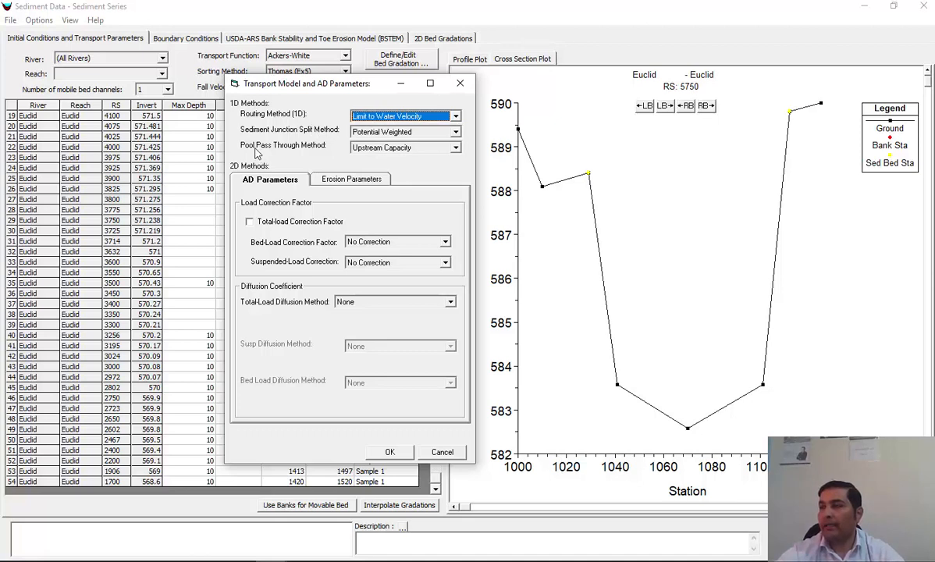
pyautogui.click(372, 147)
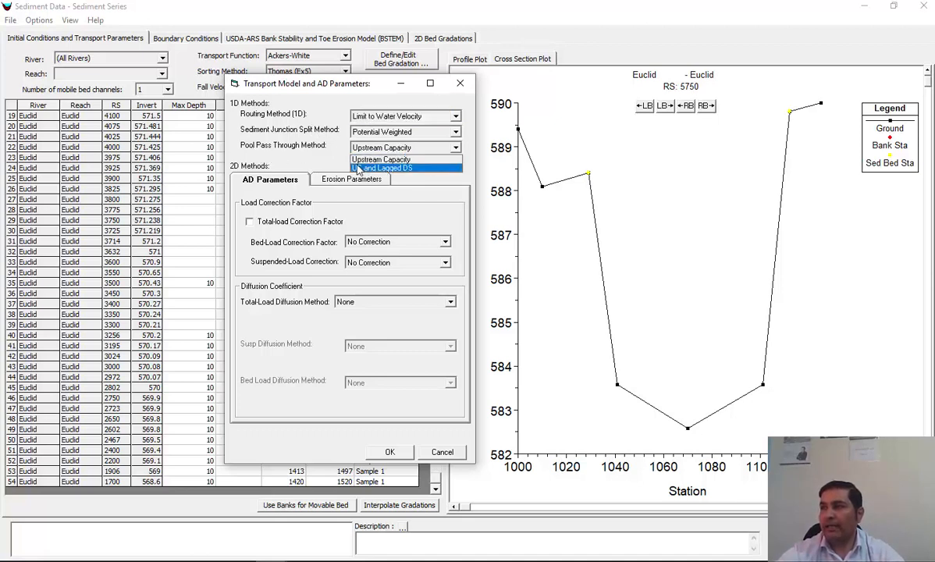
pyautogui.click(309, 158)
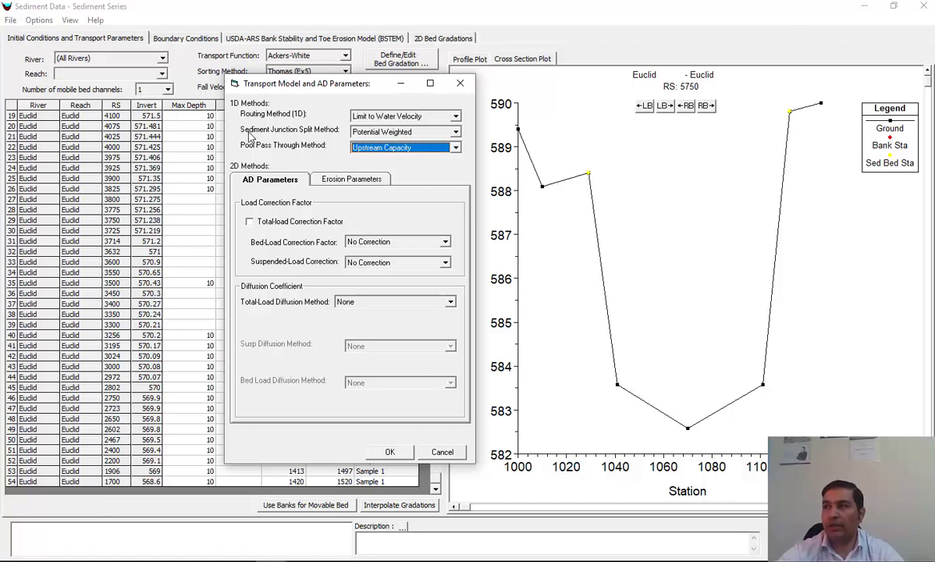
pyautogui.click(390, 453)
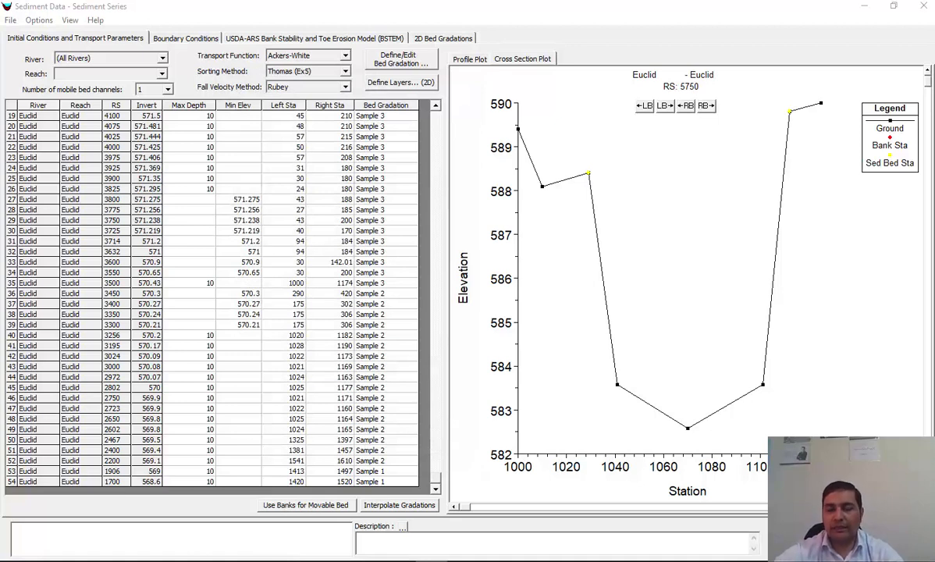
# Step: Open the transport function calibration, enable modifying the functions with the editor's factors, and choose Scaling Factors
pyautogui.click(39, 20)
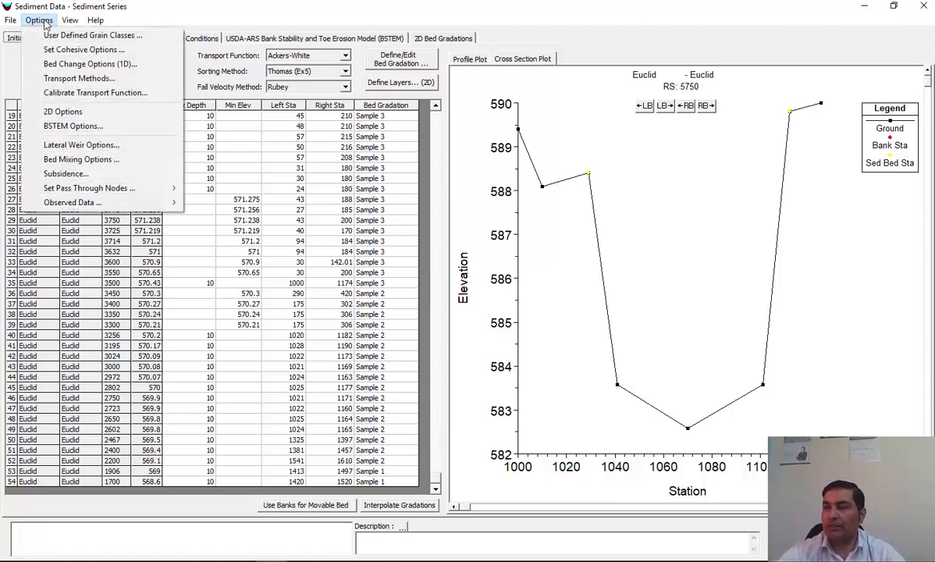
pyautogui.click(118, 93)
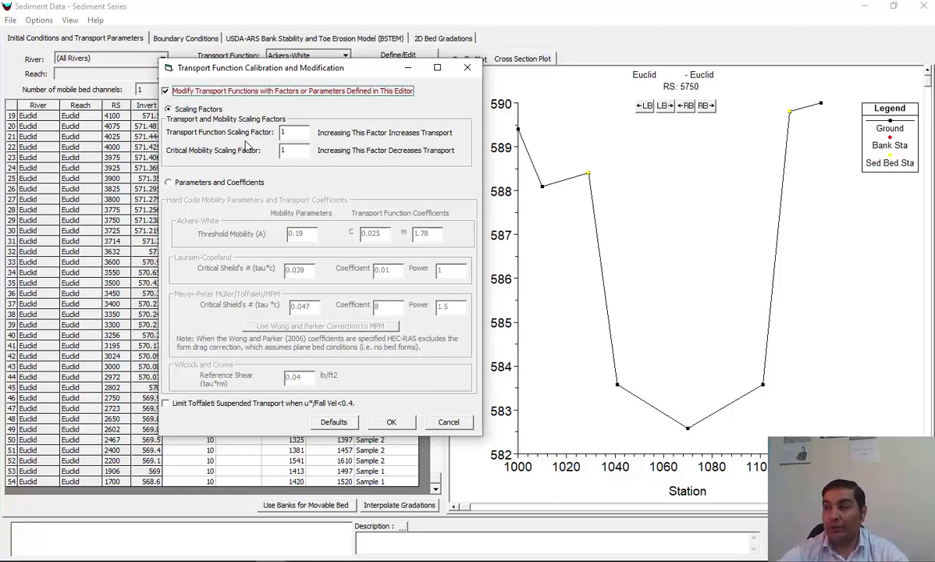
pyautogui.click(170, 181)
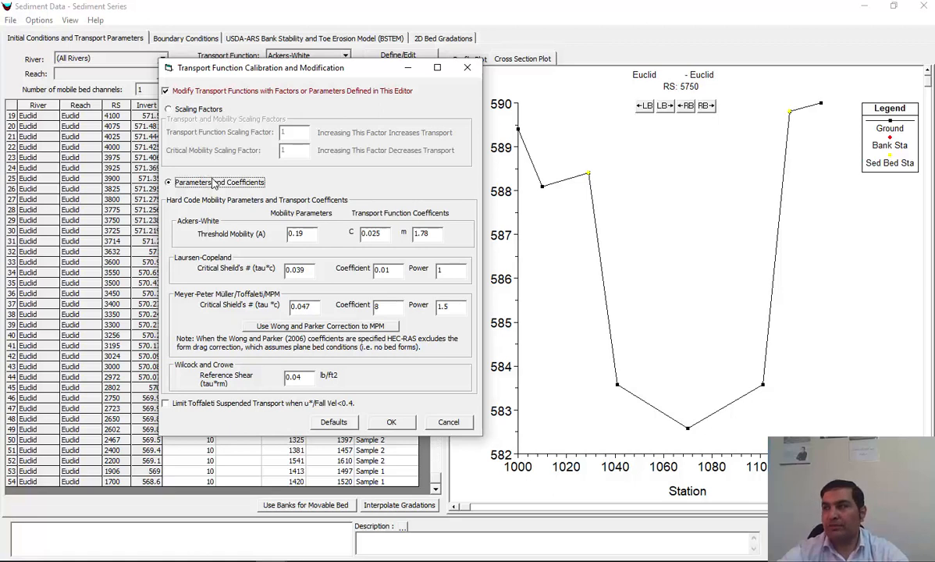
pyautogui.click(191, 109)
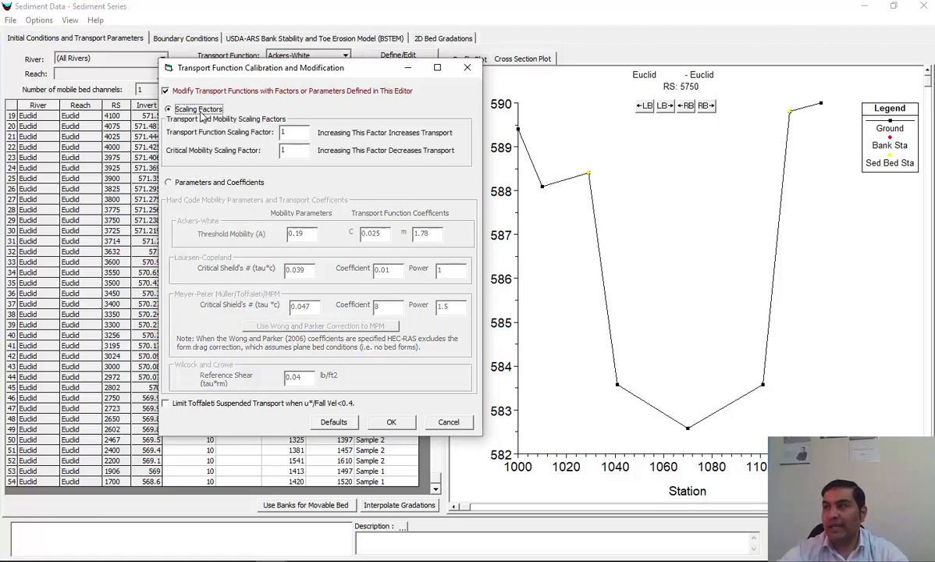
# Step: Switch the calibration method to Parameters and Coefficients and back to Scaling Factors
pyautogui.click(222, 182)
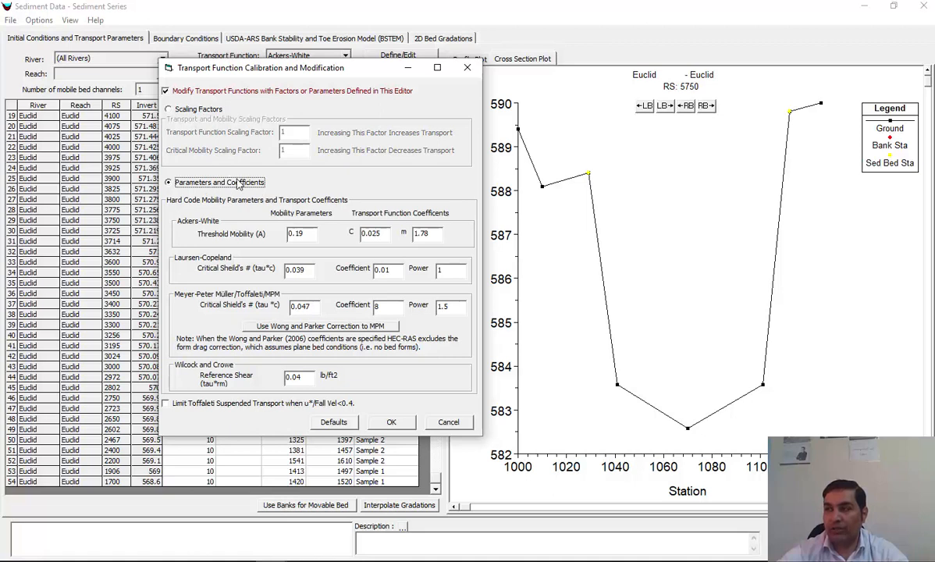
pyautogui.click(192, 109)
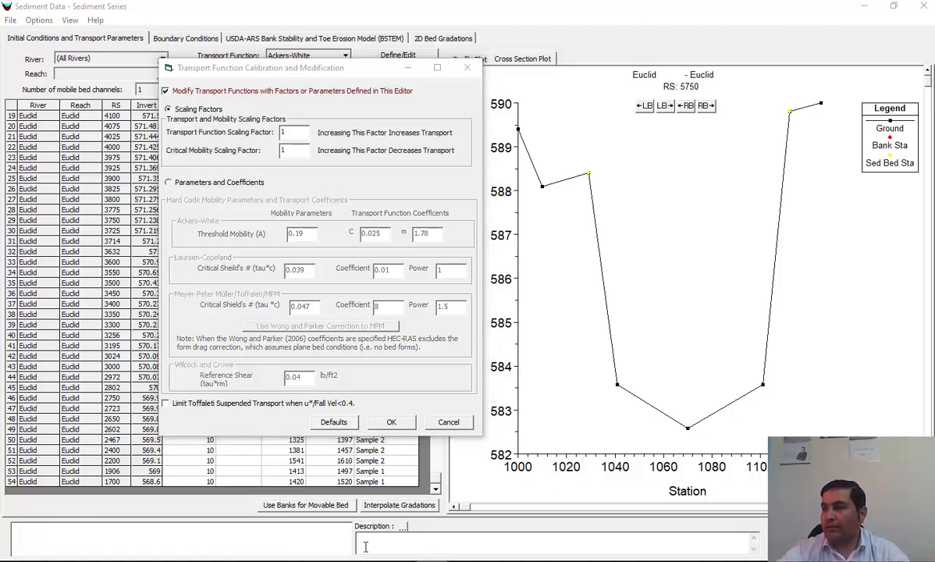
# Step: Switch to the SedimentTransportModeling document in PDF-XChange Editor and read the Transport Function and Calibration section on scaling factors
pyautogui.click(431, 560)
pyautogui.scroll(-2, 325, 512)
pyautogui.scroll(-10, 326, 511)
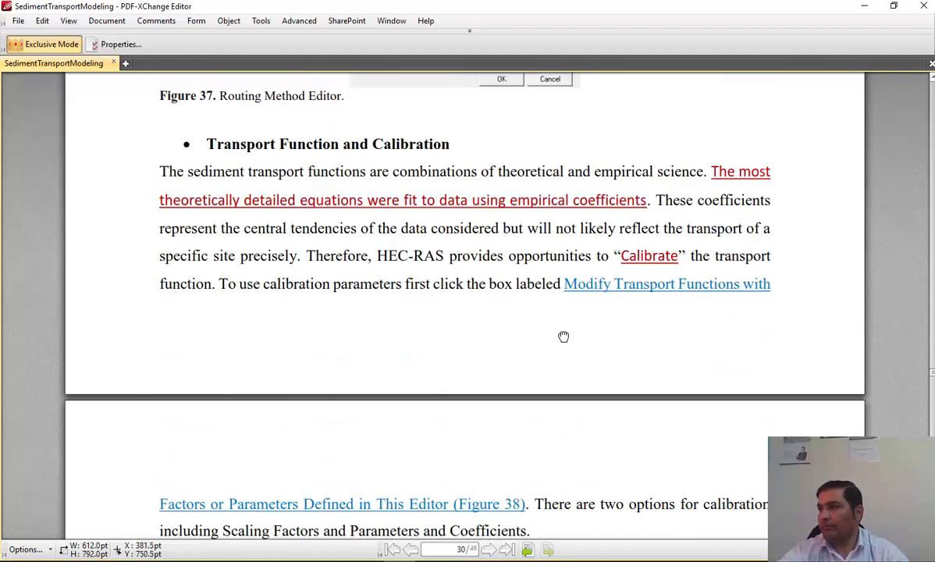
pyautogui.scroll(-1, 564, 334)
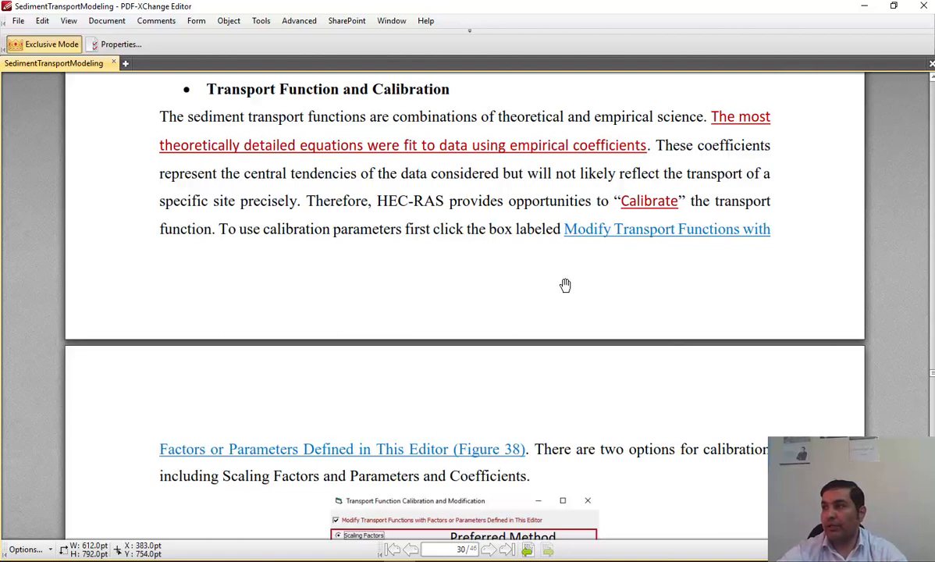
pyautogui.scroll(-1, 563, 284)
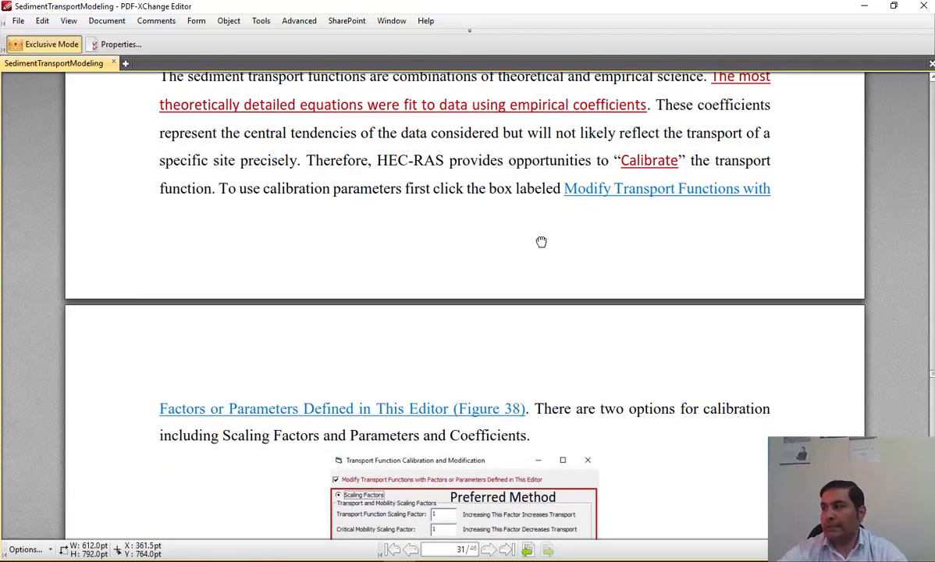
pyautogui.scroll(-1, 542, 227)
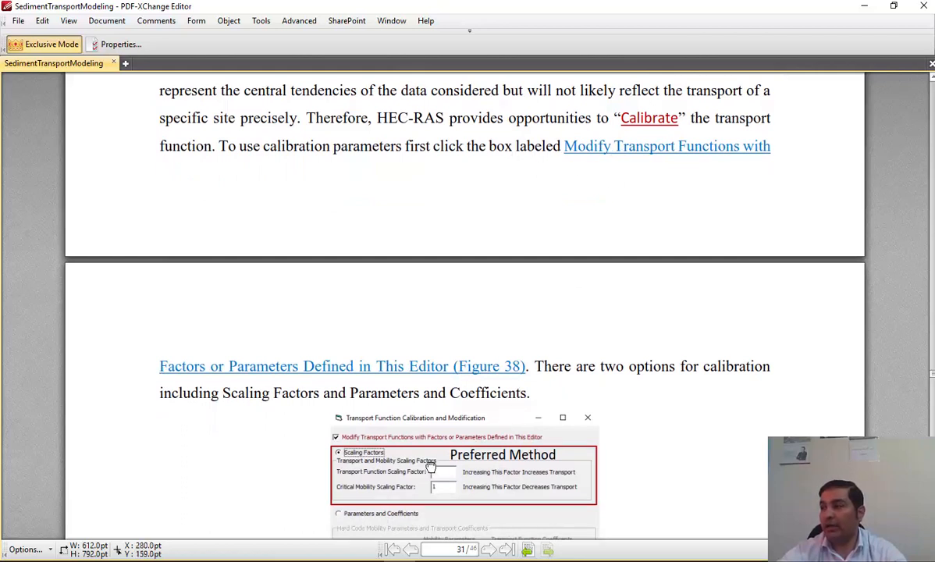
pyautogui.scroll(-2, 430, 466)
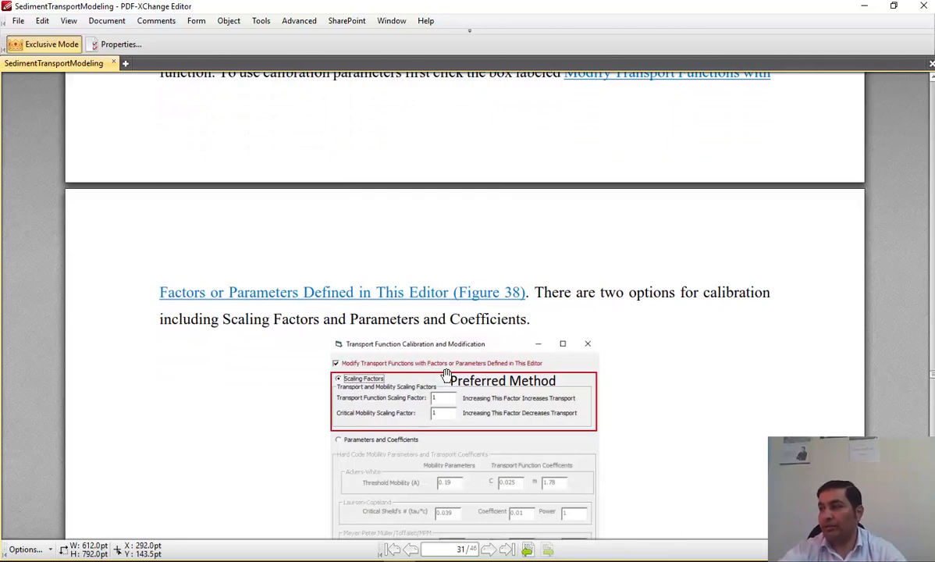
pyautogui.scroll(-1, 589, 367)
pyautogui.scroll(-1, 590, 367)
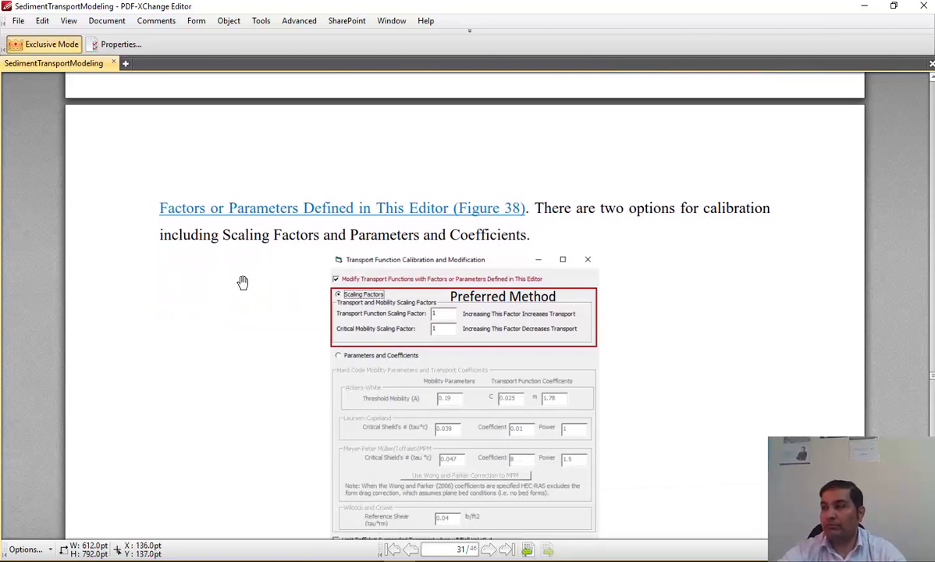
pyautogui.scroll(-5, 439, 297)
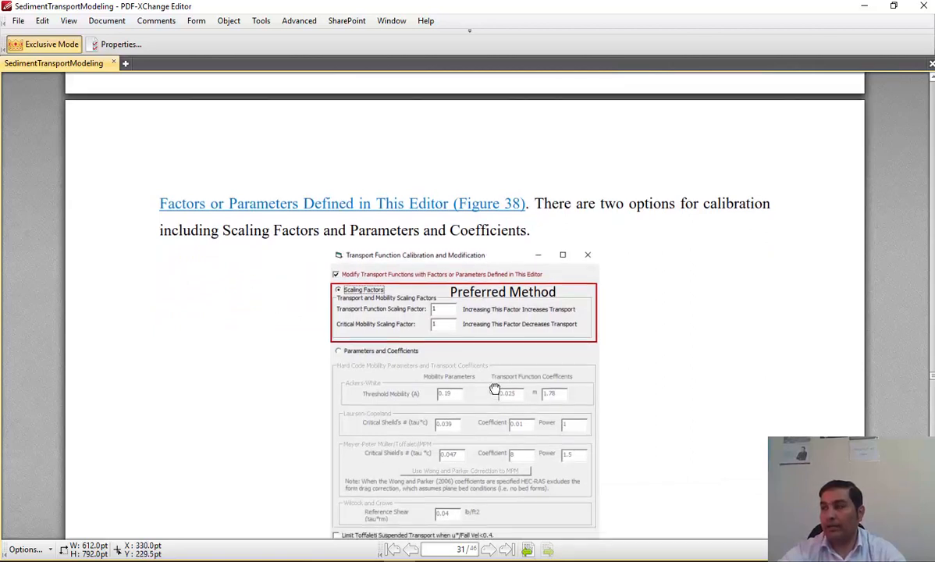
pyautogui.scroll(-1, 440, 298)
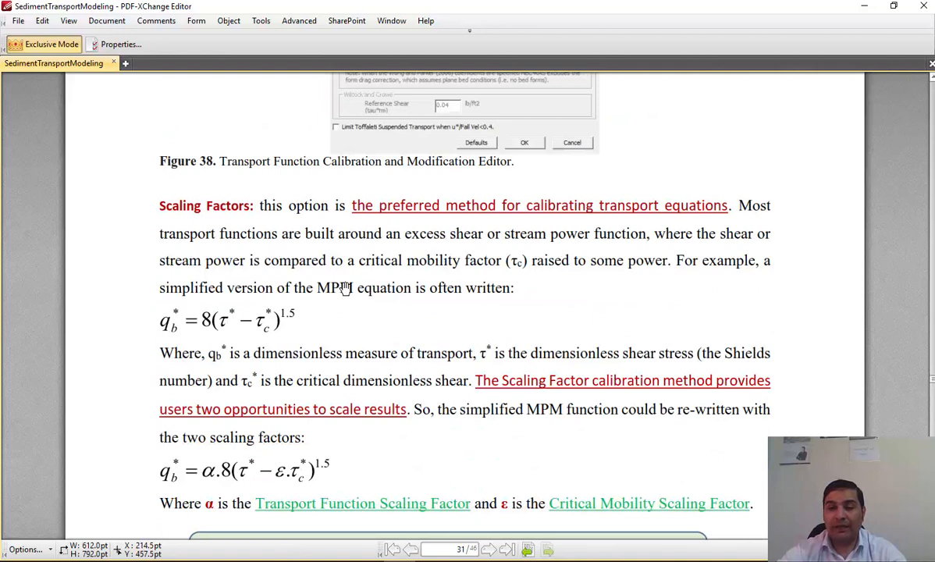
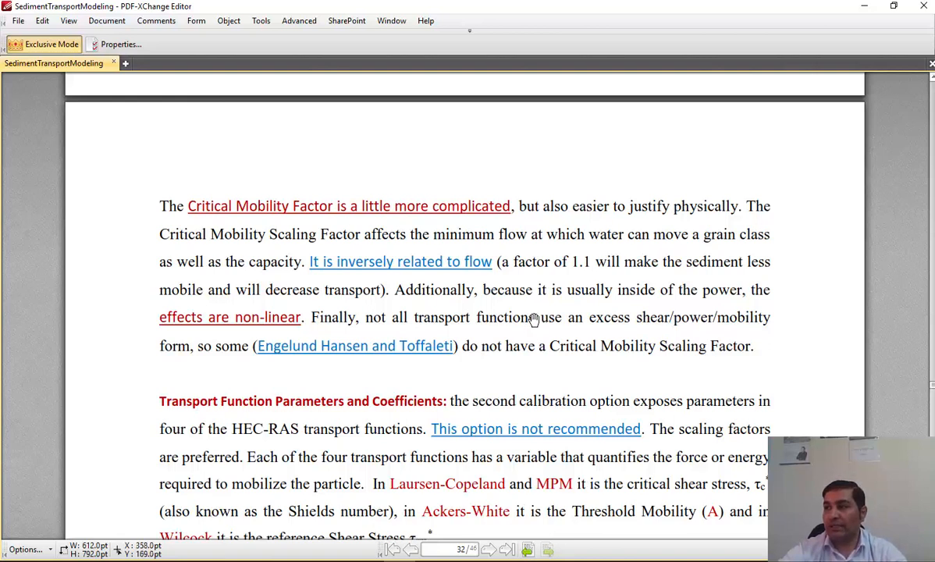
# Step: Read the document's explanation of Transport Function Parameters and Coefficients, down to the start of Bed Mixing Options
pyautogui.scroll(-3, 468, 312)
pyautogui.scroll(-1, 234, 332)
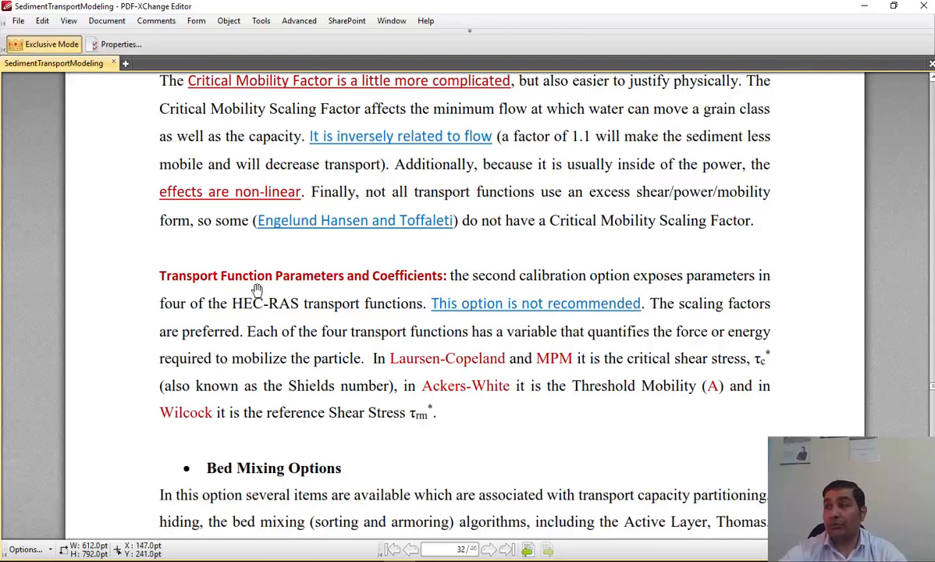
pyautogui.scroll(-2, 347, 278)
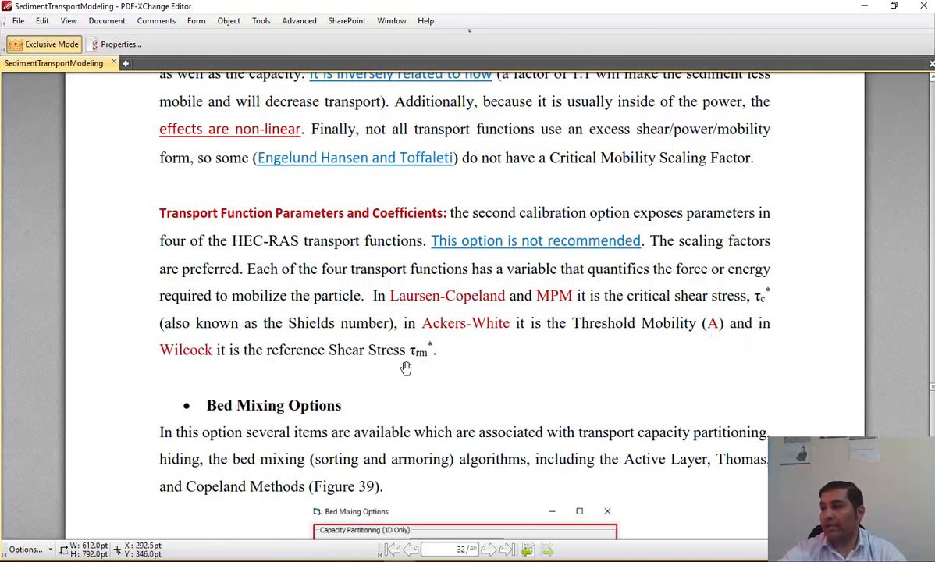
pyautogui.moveTo(355, 378); pyautogui.dragTo(374, 276)
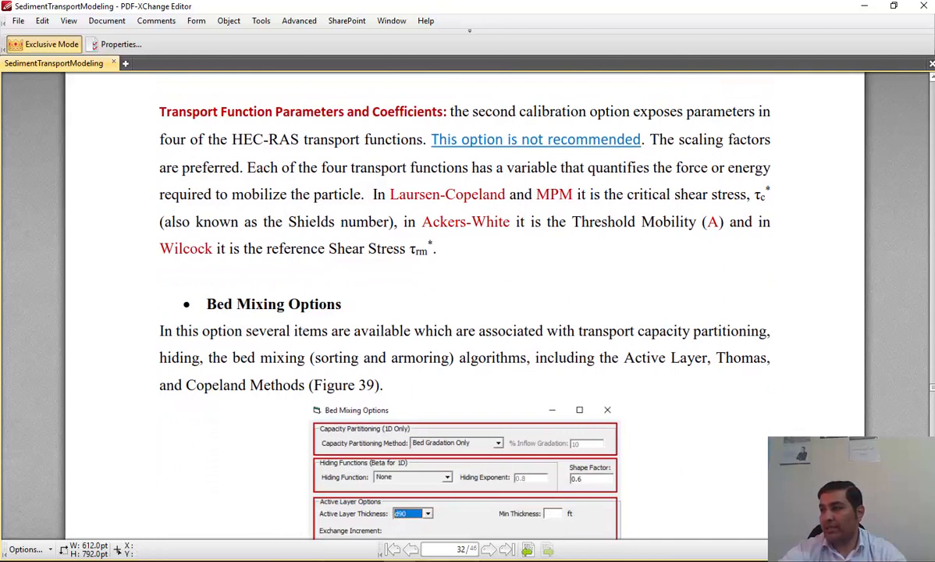
# Step: Switch back to HEC-RAS and choose Parameters and Coefficients as the transport function calibration method
pyautogui.click(402, 477)
pyautogui.click(192, 182)
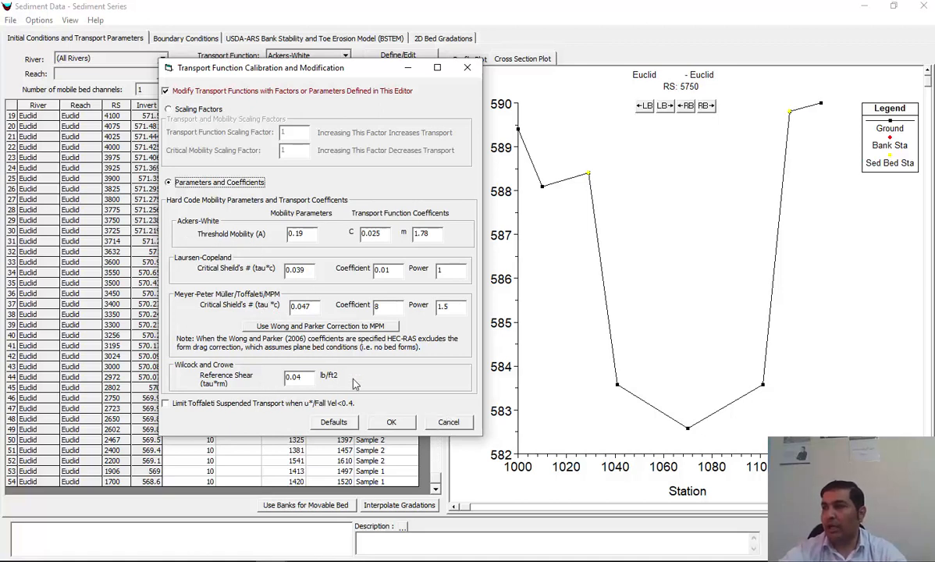
pyautogui.click(198, 110)
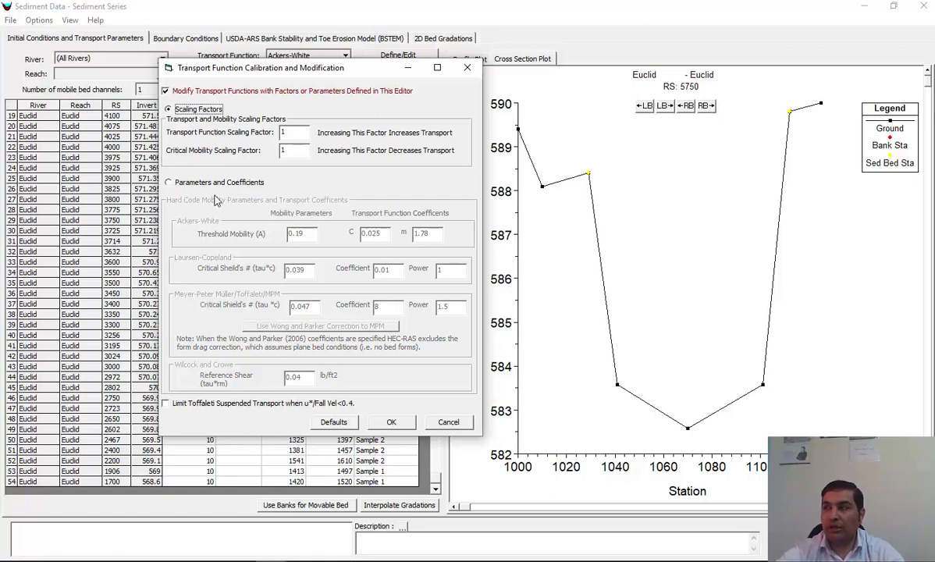
pyautogui.click(201, 182)
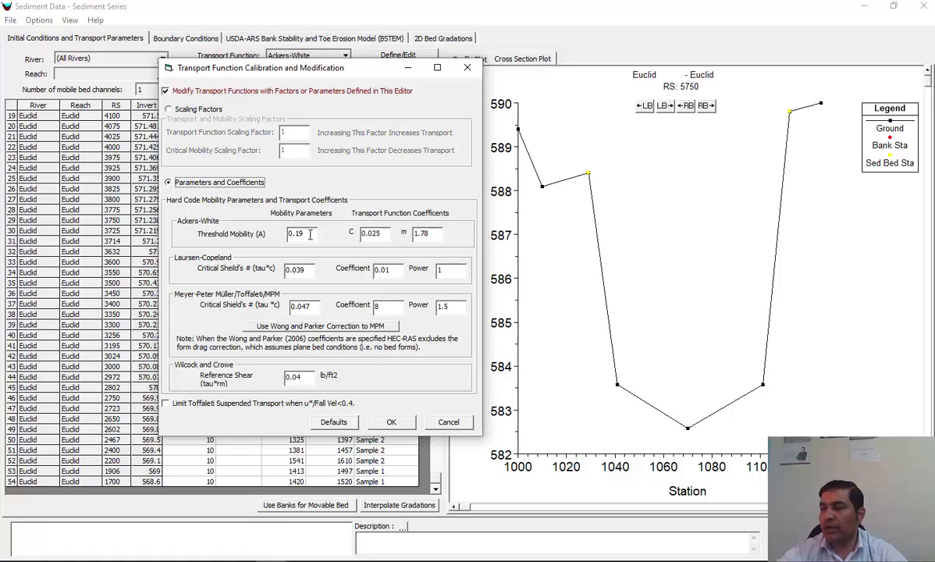
# Step: Review the Ackers-White threshold mobility and C coefficient, keep their values, and accept the transport function calibration
pyautogui.doubleClick(290, 233)
pyautogui.doubleClick(372, 233)
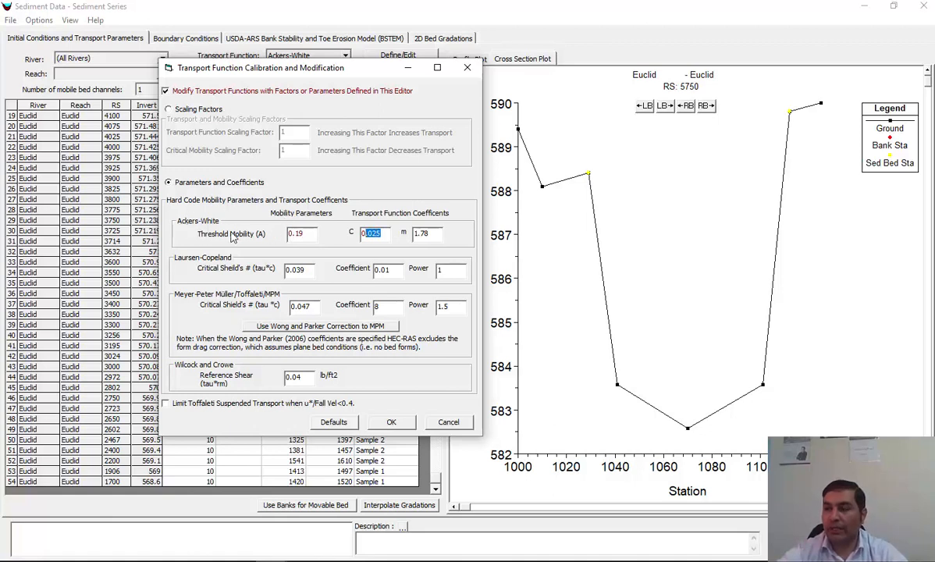
pyautogui.doubleClick(309, 236)
pyautogui.doubleClick(357, 233)
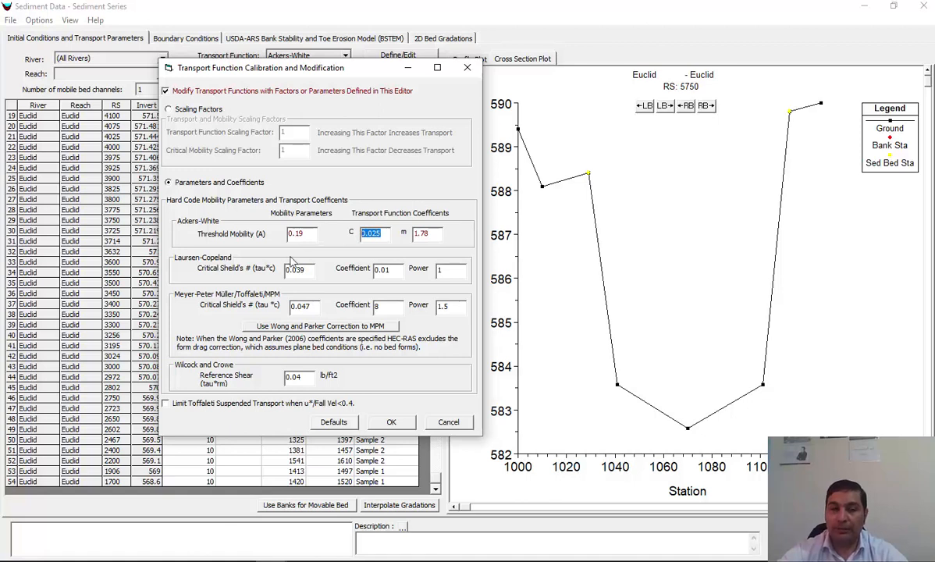
pyautogui.click(393, 422)
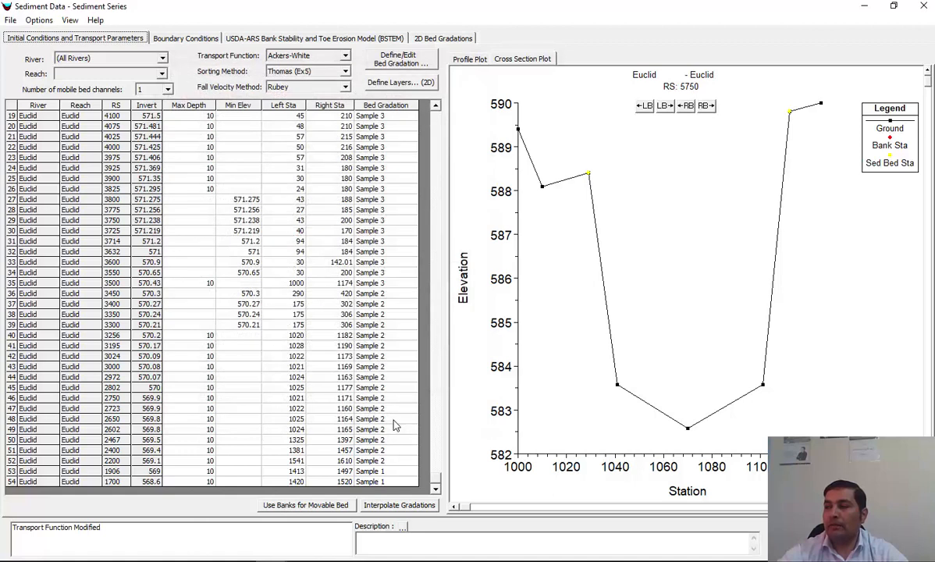
# Step: Open the bed mixing options for the sediment data
pyautogui.click(39, 21)
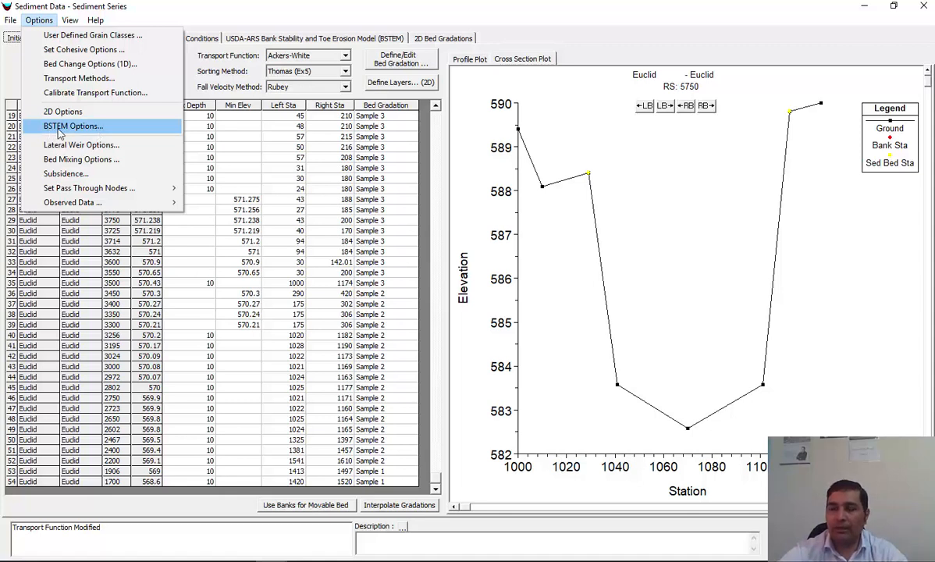
pyautogui.click(96, 161)
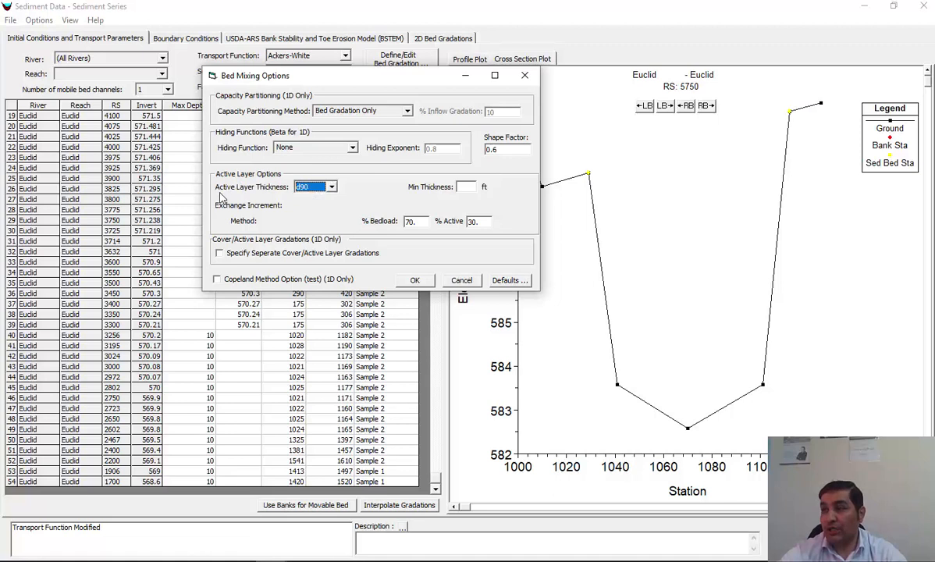
# Step: Try the X d90 active layer thickness with its multiplier, and set the thickness back to d90
pyautogui.click(331, 188)
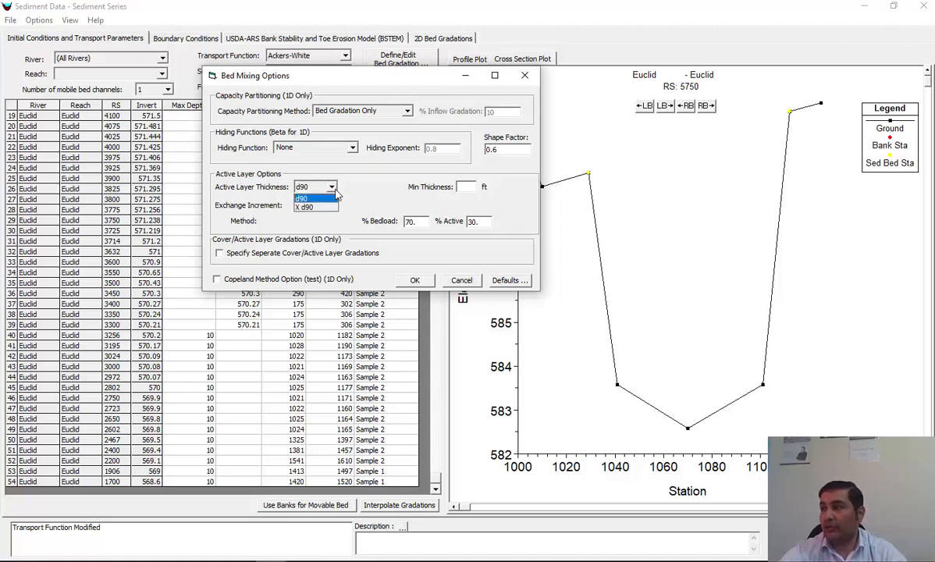
pyautogui.click(316, 208)
pyautogui.click(388, 188)
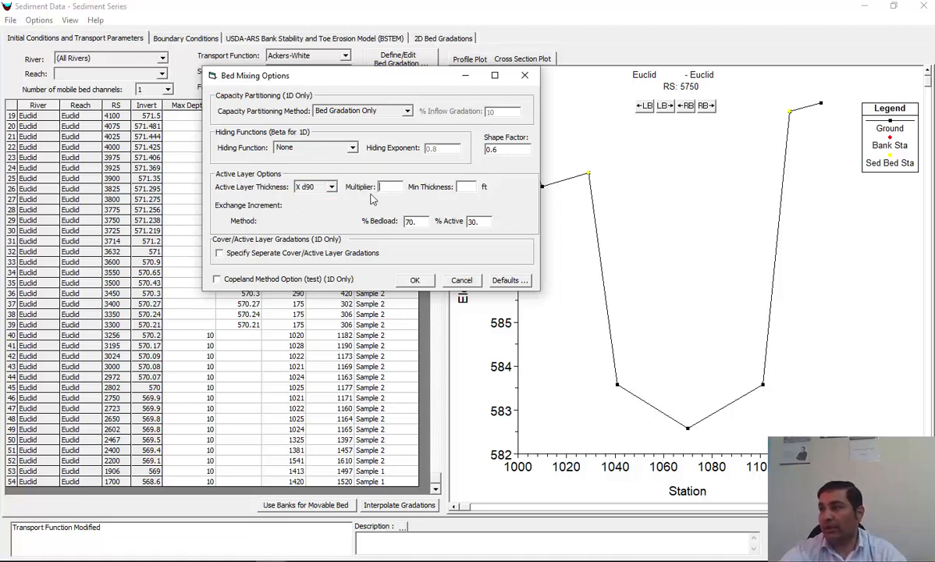
pyautogui.click(316, 187)
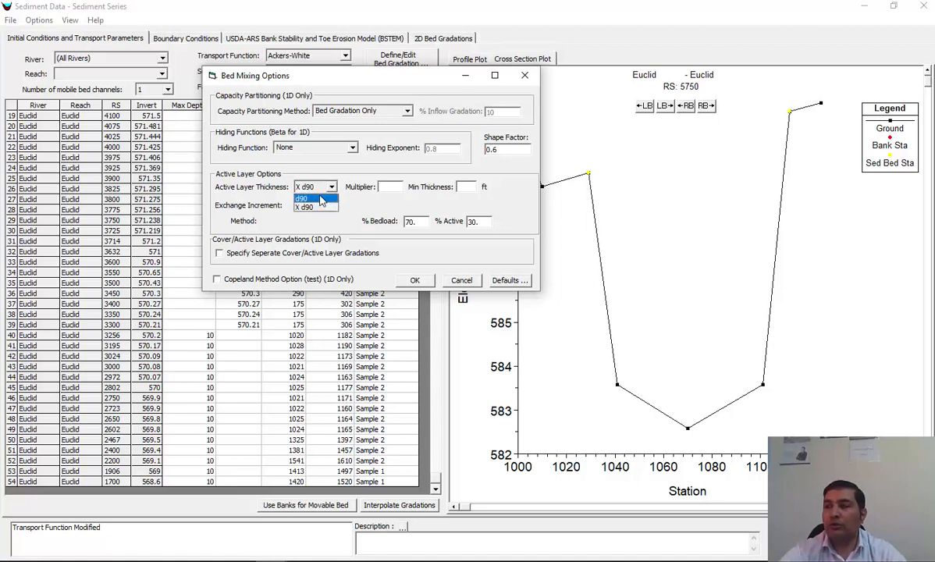
pyautogui.click(320, 200)
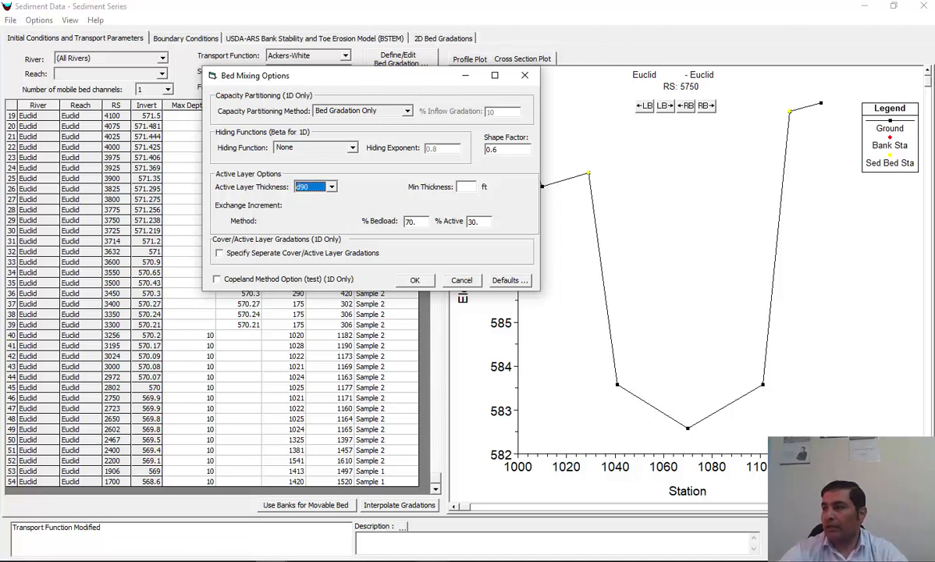
# Step: Switch to the document in PDF-XChange Editor and read about capacity partitioning, the hiding function and the active layer options
pyautogui.click(400, 561)
pyautogui.scroll(-5, 420, 290)
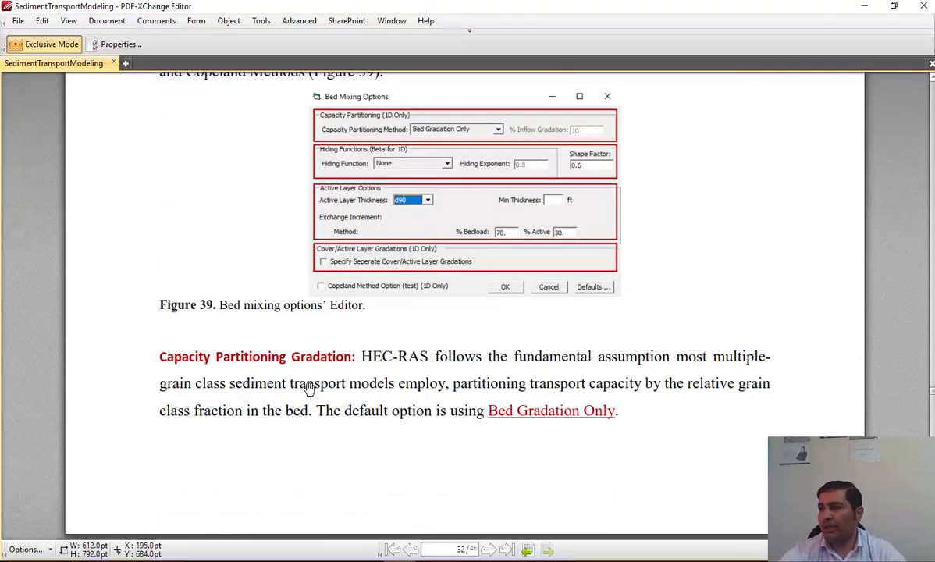
pyautogui.scroll(-1, 289, 364)
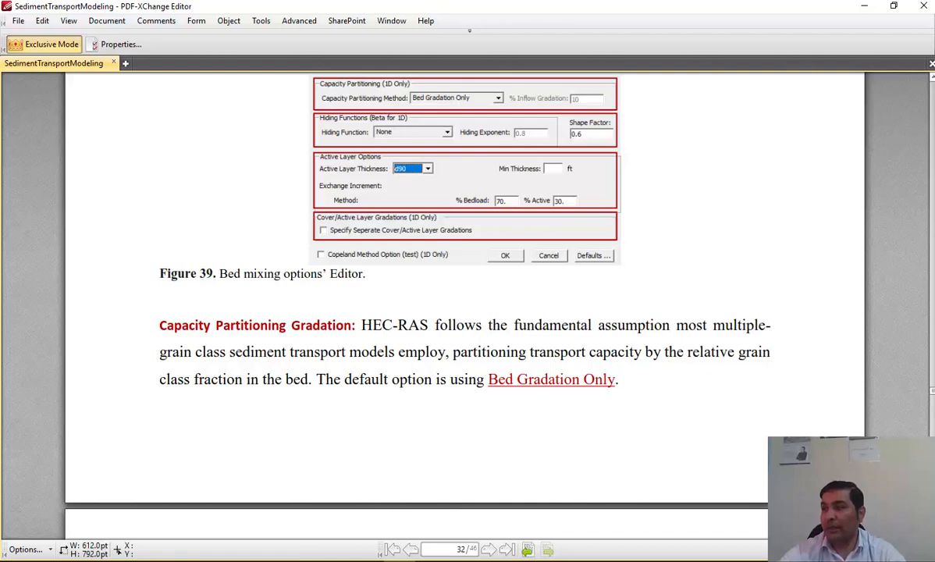
pyautogui.scroll(-3, 479, 381)
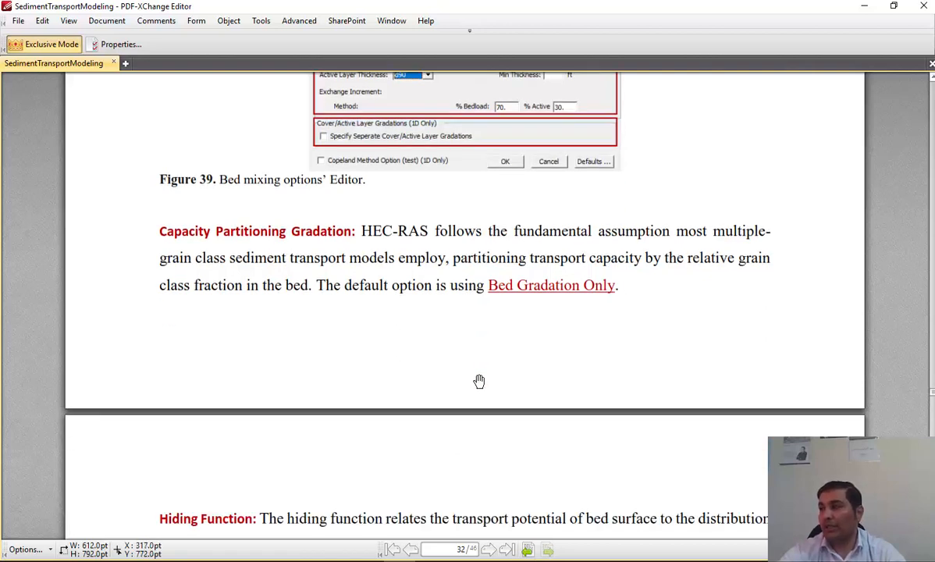
pyautogui.scroll(-8, 492, 358)
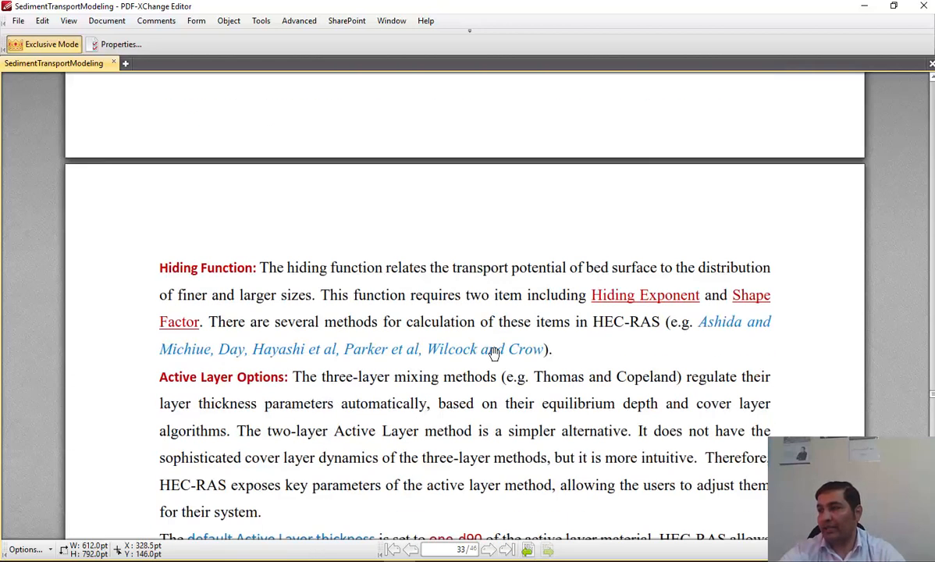
pyautogui.scroll(12, 286, 337)
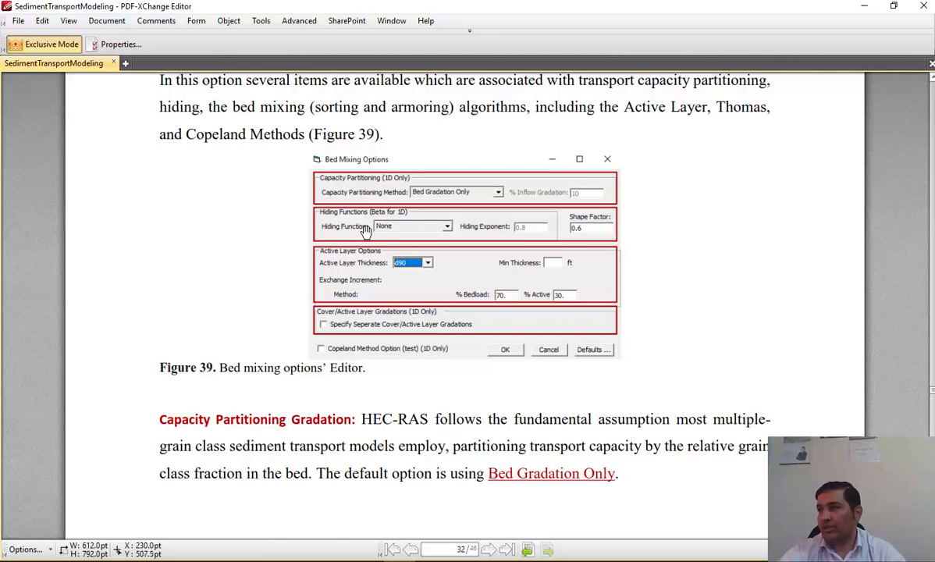
pyautogui.scroll(-14, 351, 312)
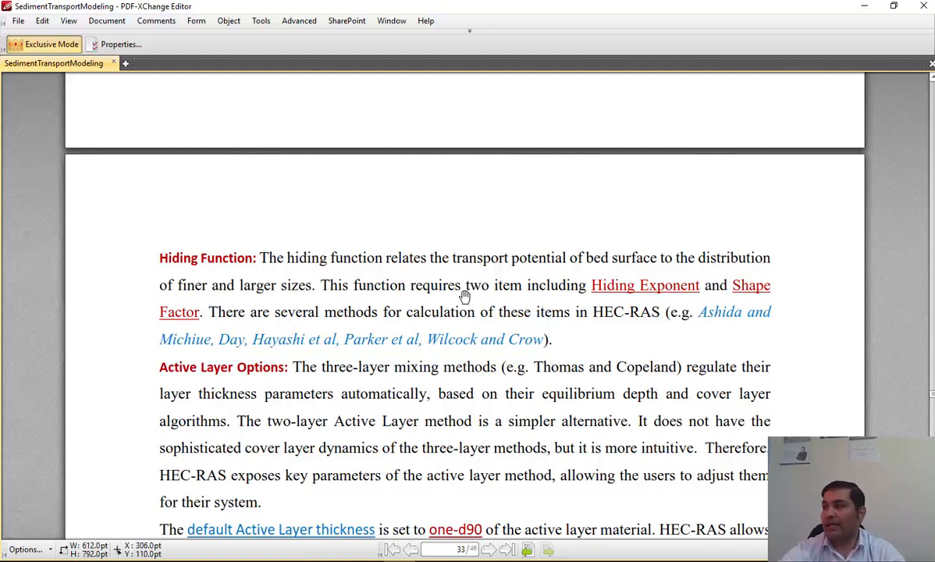
# Step: Switch back to HEC-RAS and examine the available hiding functions, keeping None selected
pyautogui.click(388, 498)
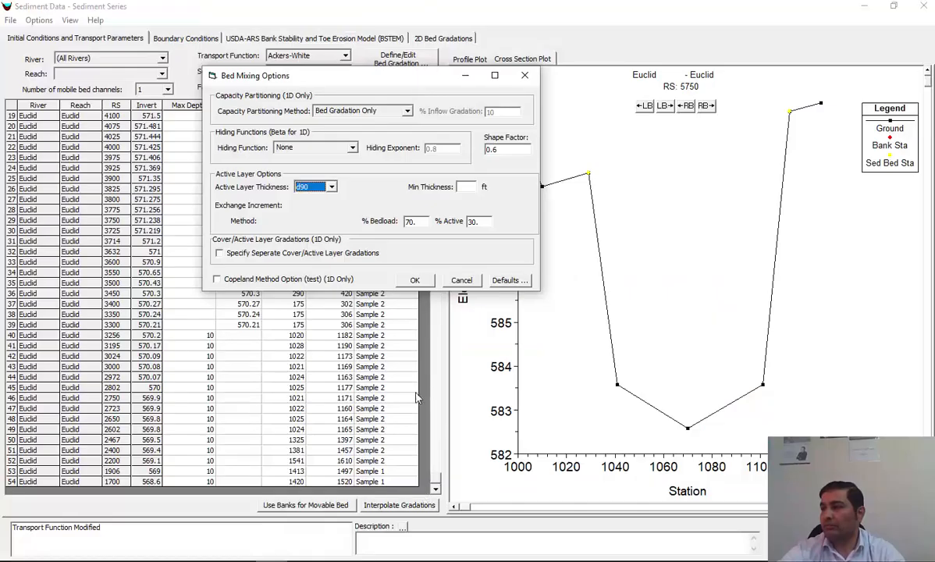
pyautogui.click(353, 147)
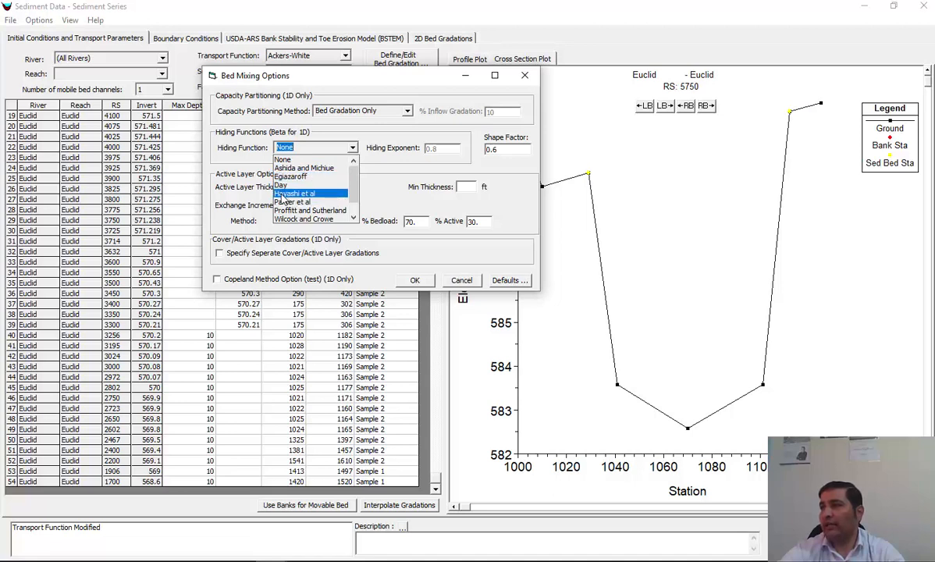
pyautogui.click(223, 138)
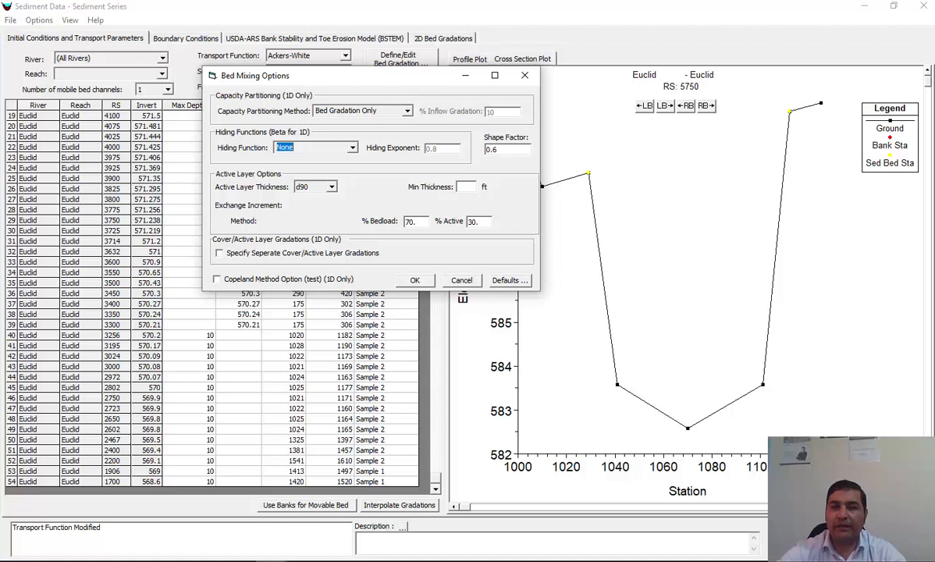
# Step: Review the active layer thickness choices, keep d90, and consult the written guide
pyautogui.click(313, 186)
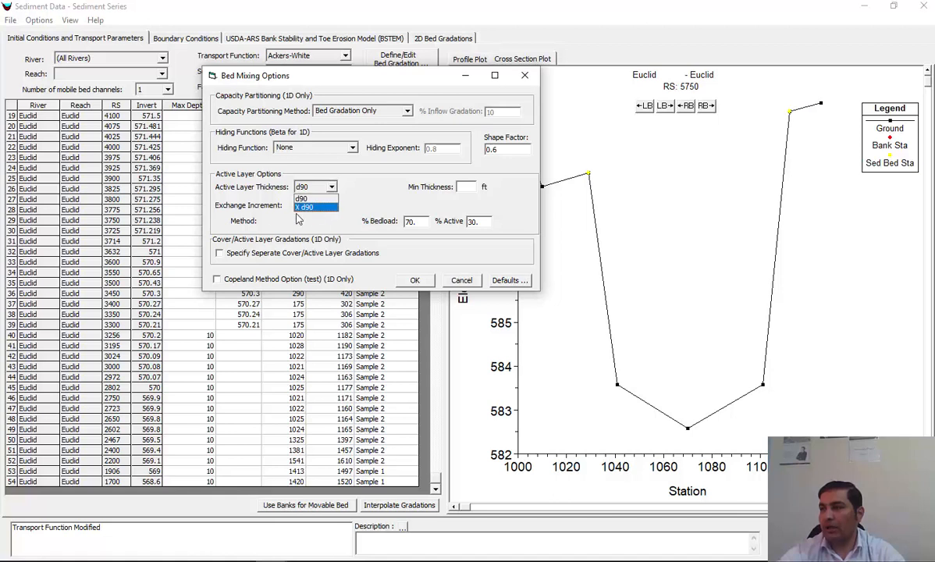
pyautogui.click(248, 184)
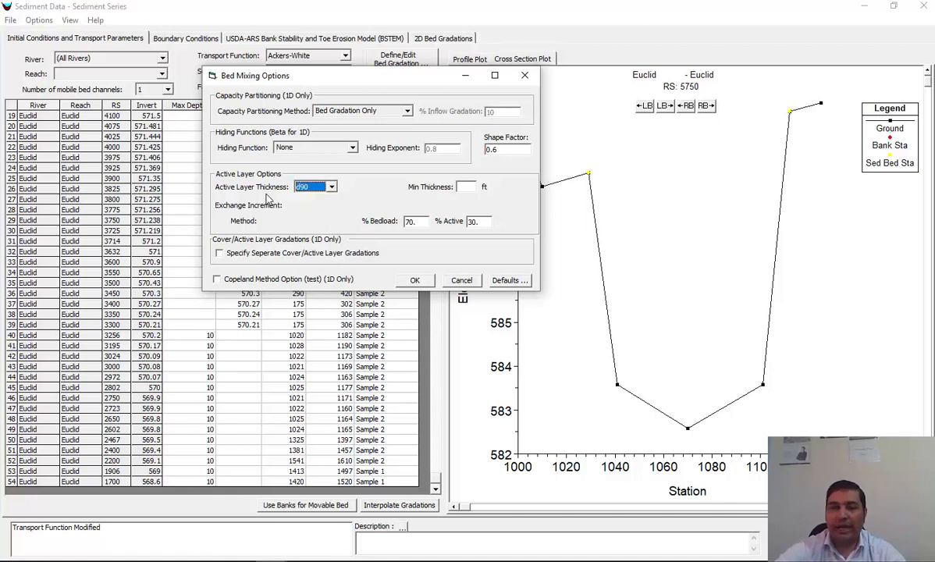
pyautogui.hotkey('alt', 'Tab')
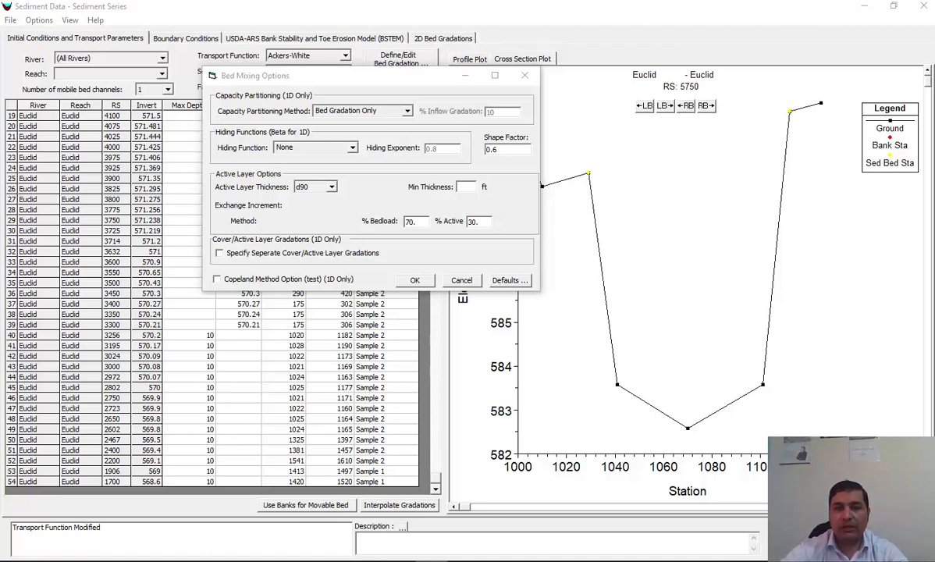
# Step: Examine the bed gradation samples offered for separate cover/active layer gradations, leave that option off and accept the bed mixing options
pyautogui.click(220, 253)
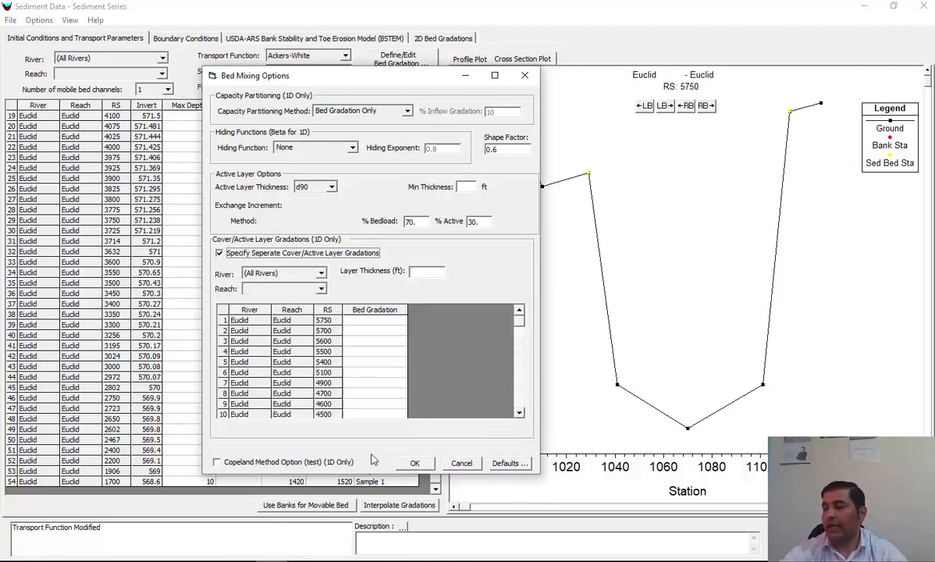
pyautogui.click(373, 322)
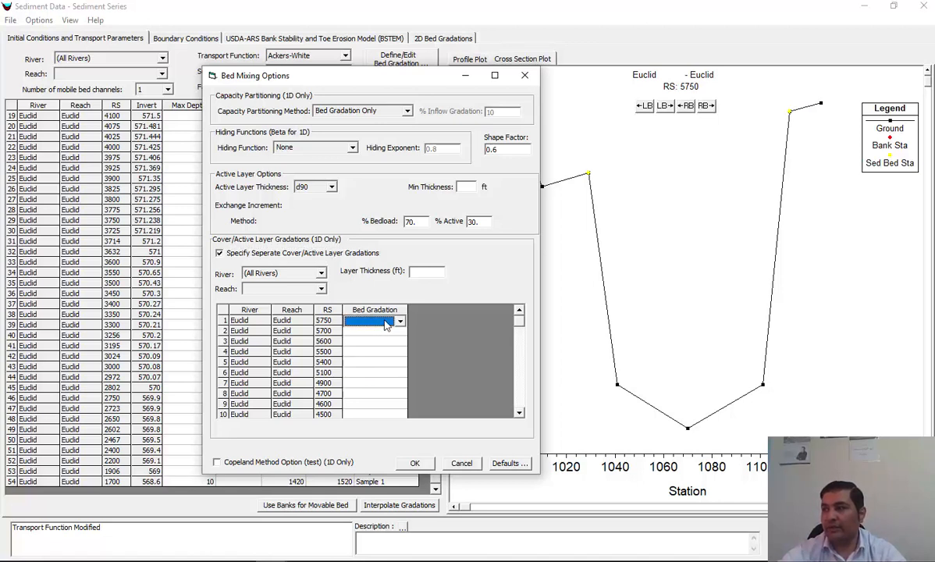
pyautogui.click(386, 324)
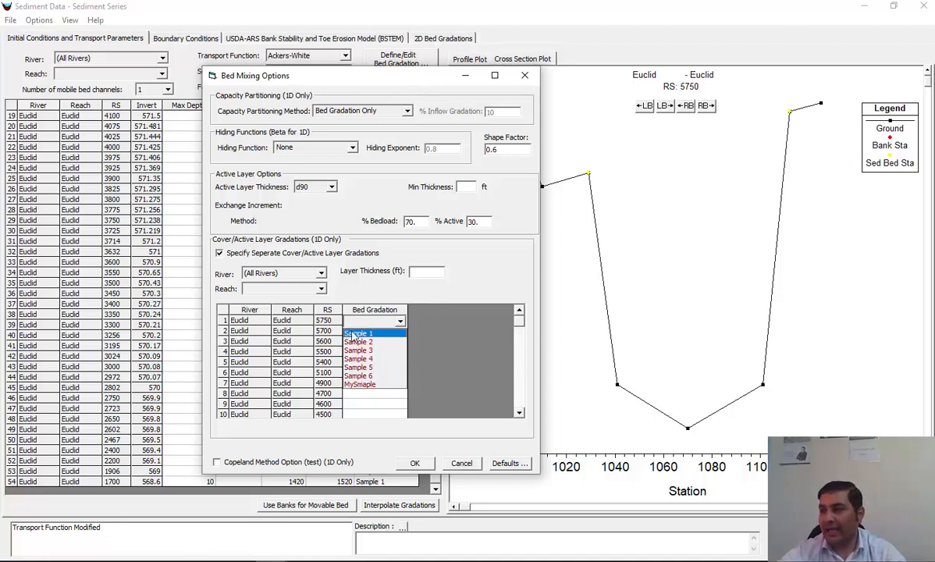
pyautogui.click(432, 356)
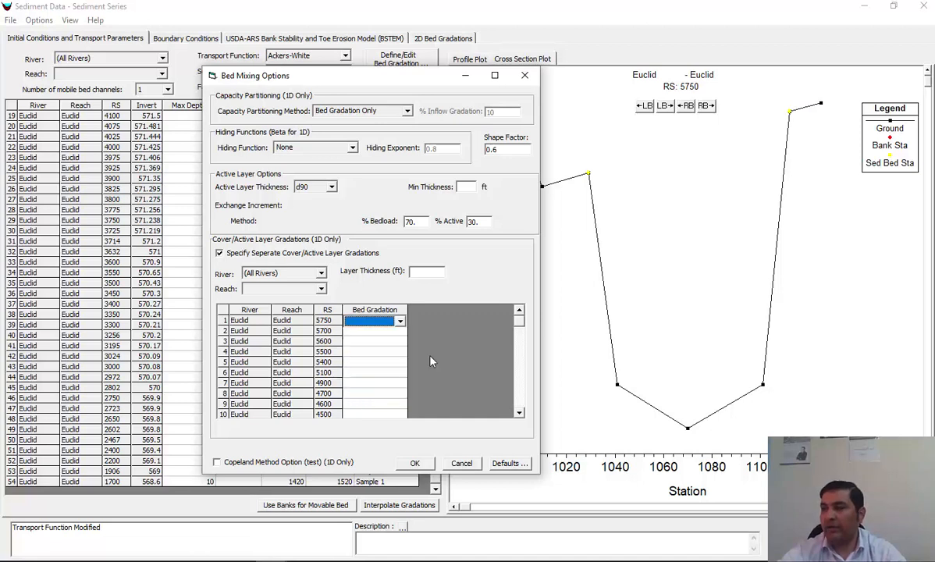
pyautogui.click(220, 253)
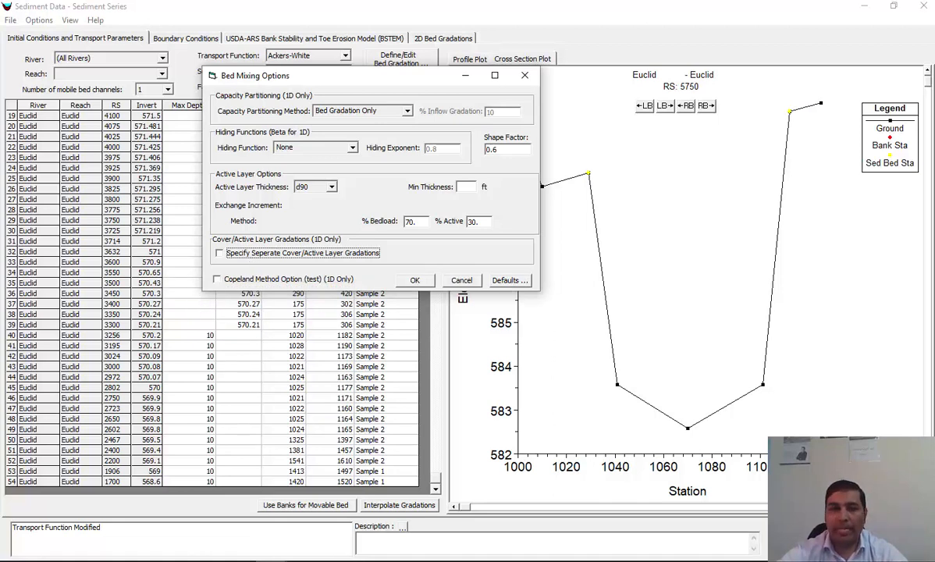
pyautogui.click(412, 279)
# Step: Open the subsidence rates editor, examine its per-station rate table and close it without entering any rates
pyautogui.click(41, 21)
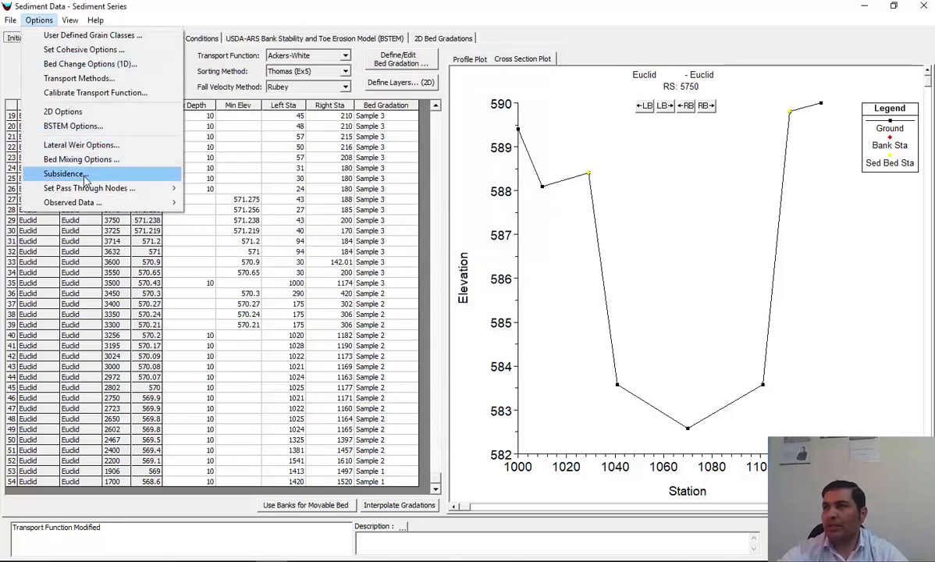
pyautogui.click(80, 177)
pyautogui.moveTo(312, 216); pyautogui.dragTo(324, 72)
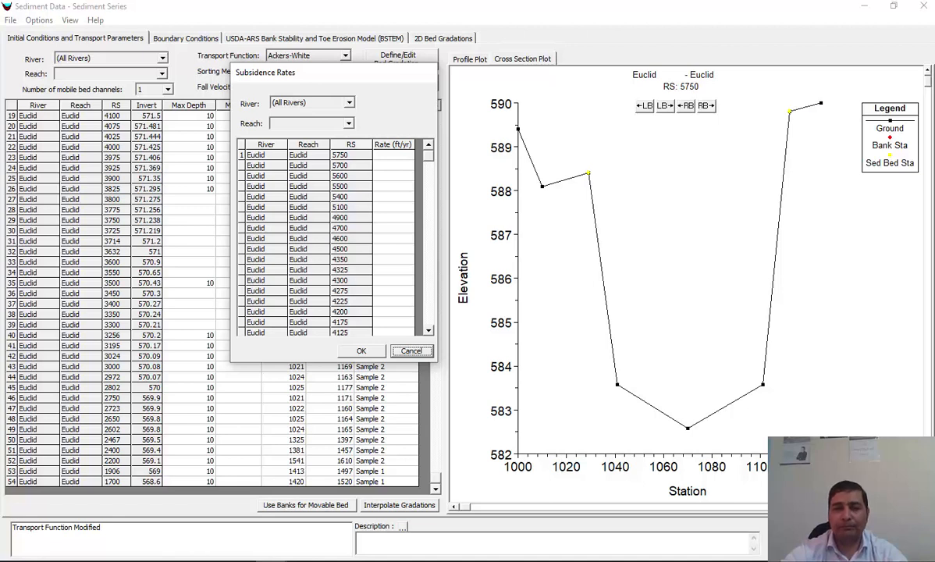
pyautogui.click(406, 351)
# Step: Try selecting river stations 5500 to 4350 as standard pass-through nodes, and cancel the selection
pyautogui.click(39, 20)
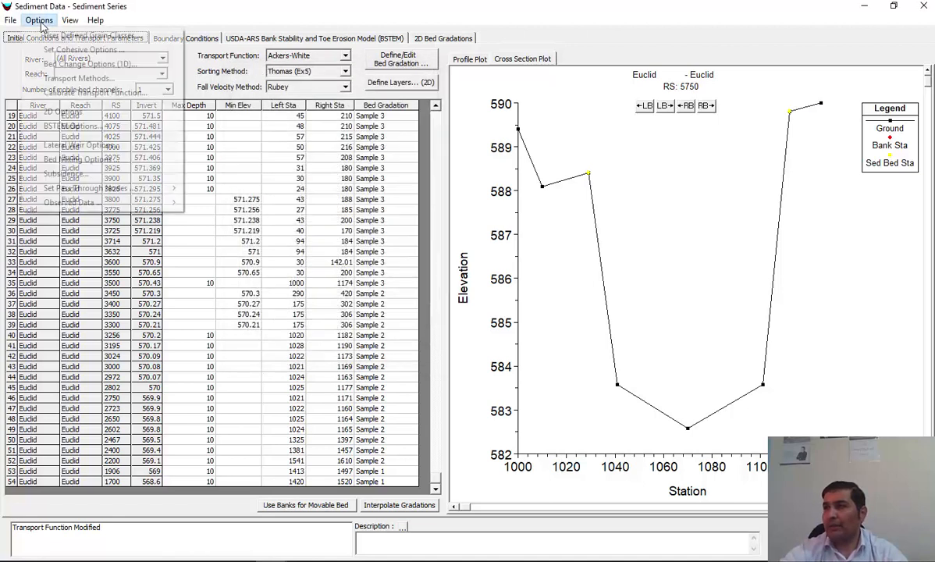
pyautogui.moveTo(125, 194)
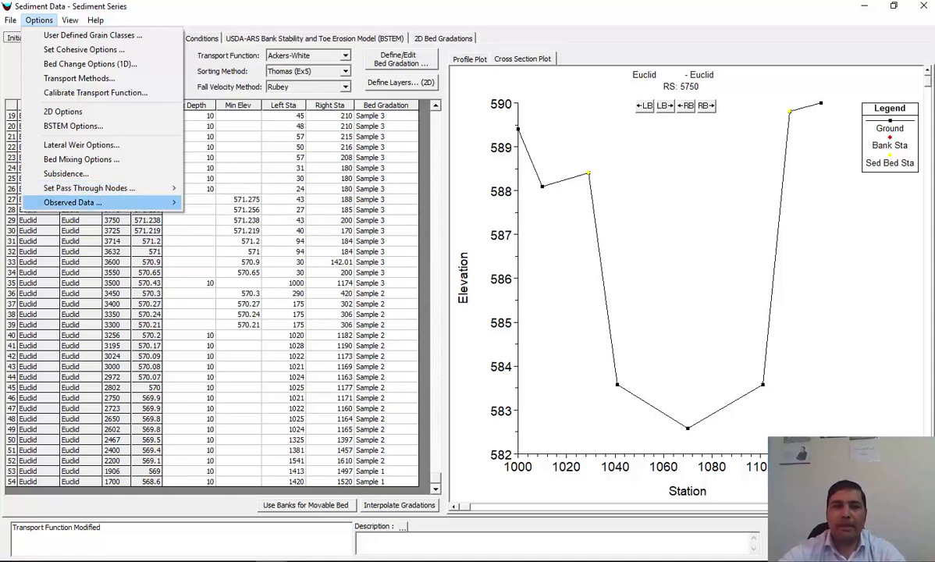
pyautogui.hotkey('alt', 'Tab')
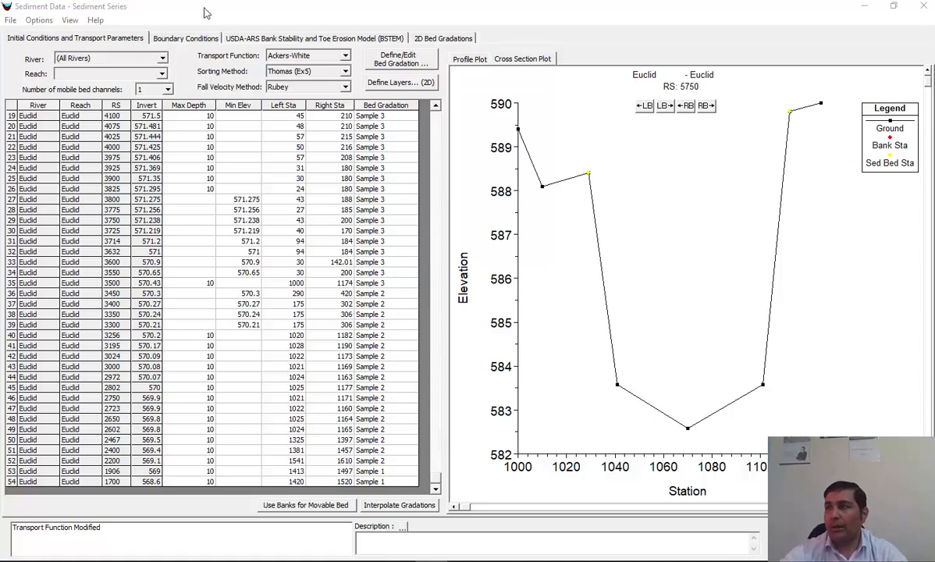
pyautogui.click(37, 21)
pyautogui.moveTo(159, 190)
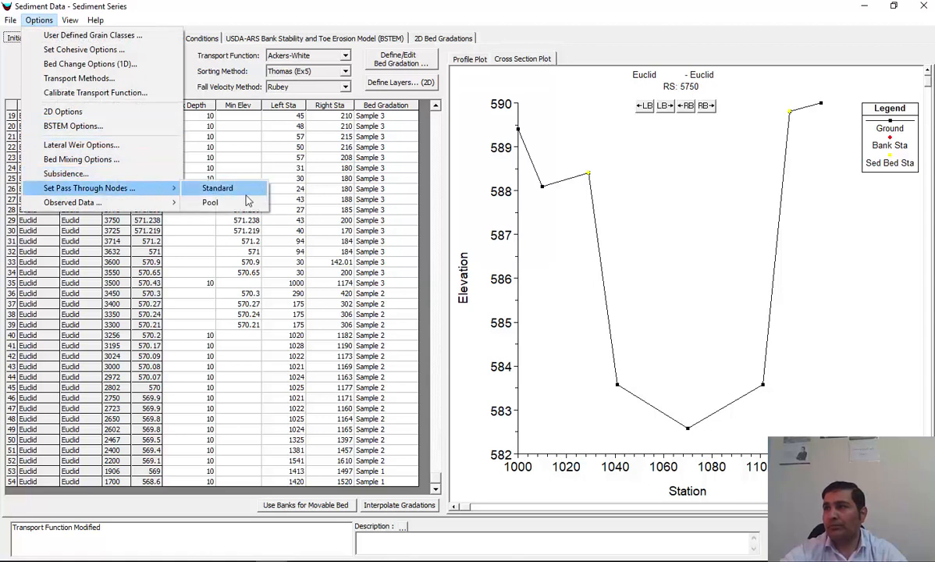
pyautogui.click(219, 189)
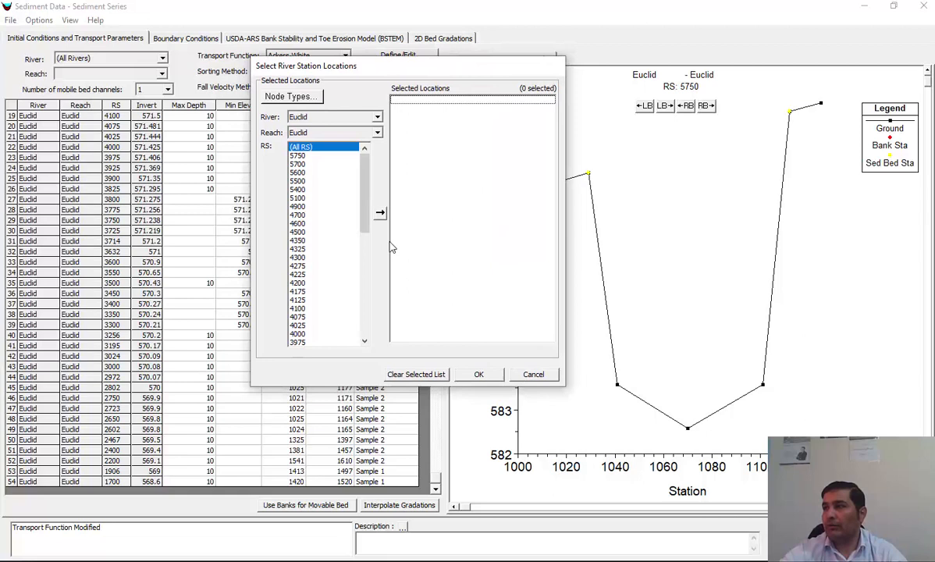
pyautogui.moveTo(313, 181); pyautogui.dragTo(314, 243)
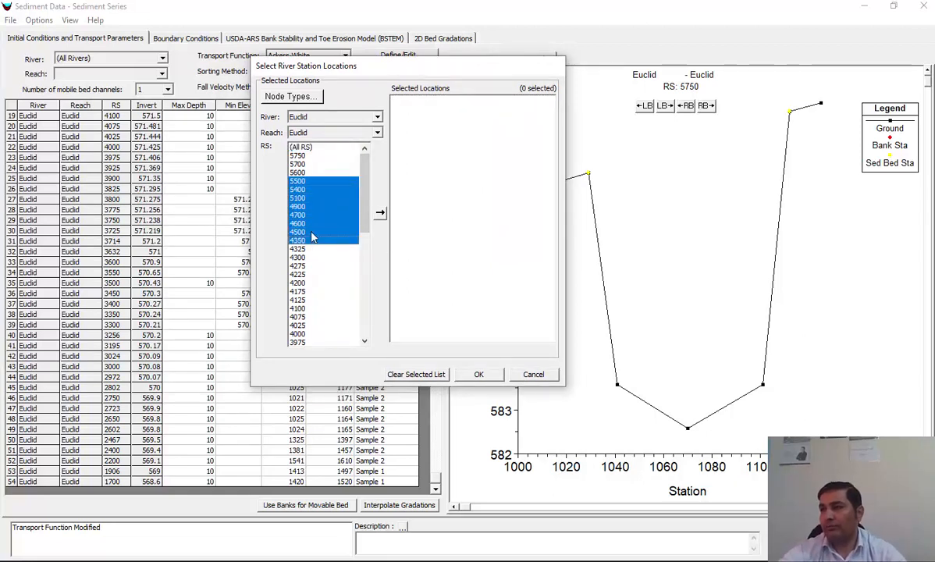
pyautogui.click(379, 212)
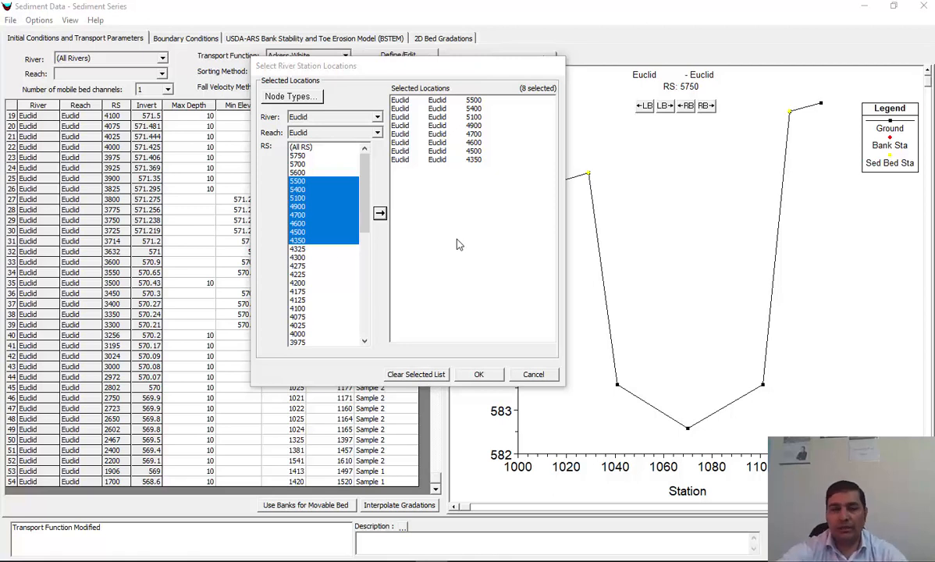
pyautogui.click(390, 73)
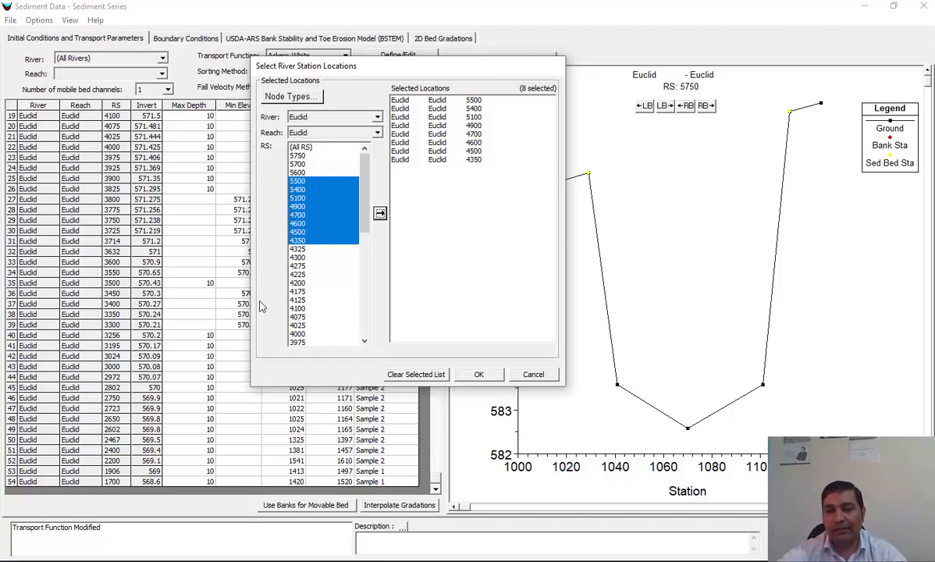
pyautogui.moveTo(301, 197); pyautogui.dragTo(316, 236)
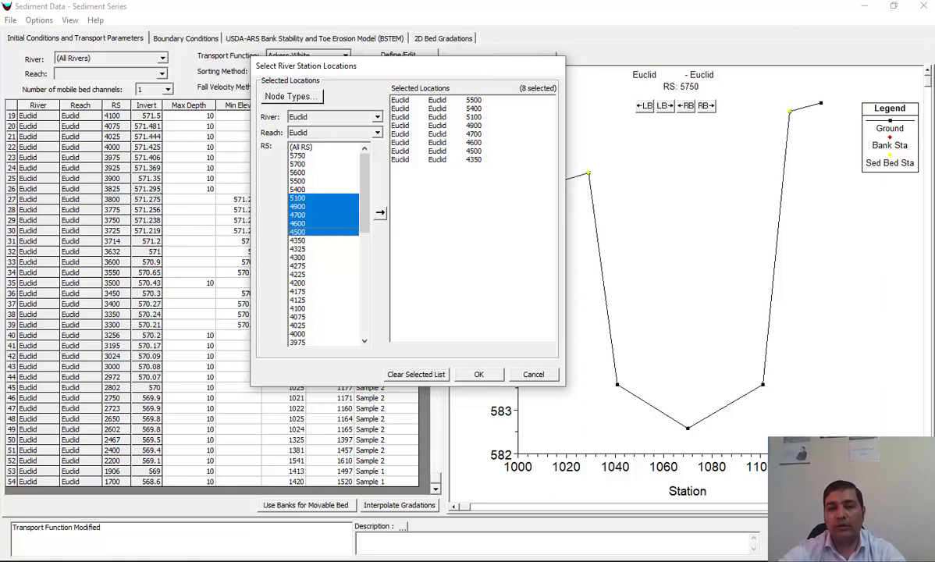
pyautogui.click(534, 374)
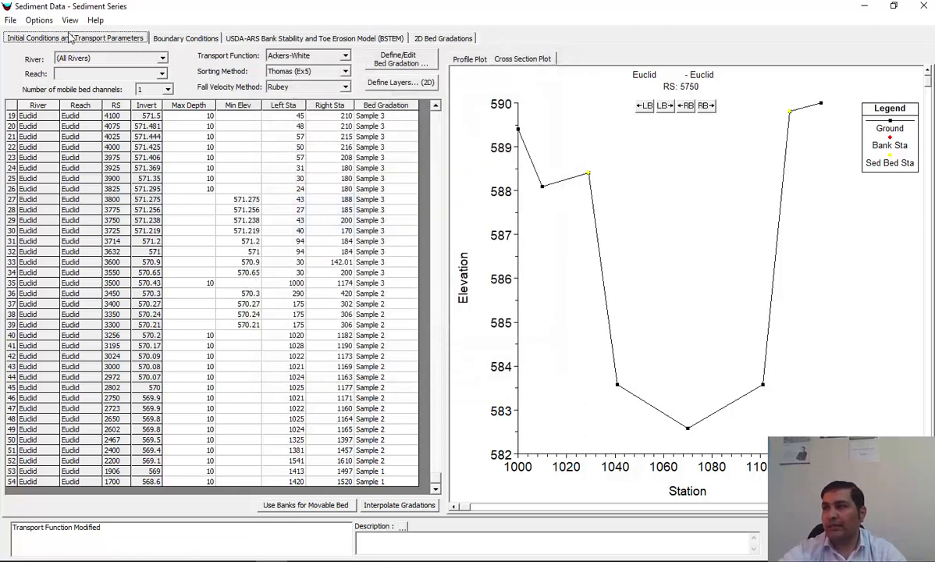
# Step: Open the river station selection for pool pass-through nodes
pyautogui.click(38, 20)
pyautogui.moveTo(160, 191)
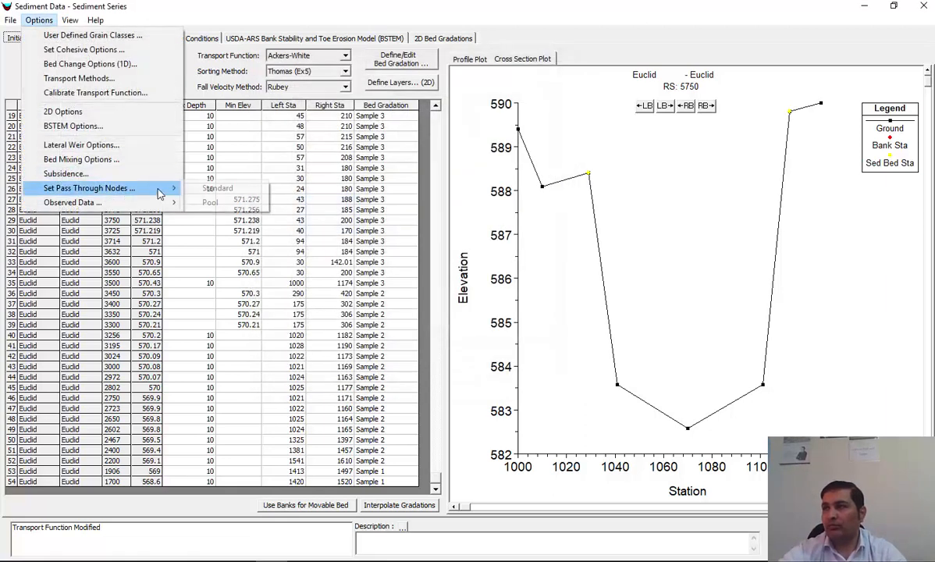
pyautogui.click(231, 203)
pyautogui.moveTo(1, 70); pyautogui.dragTo(436, 64)
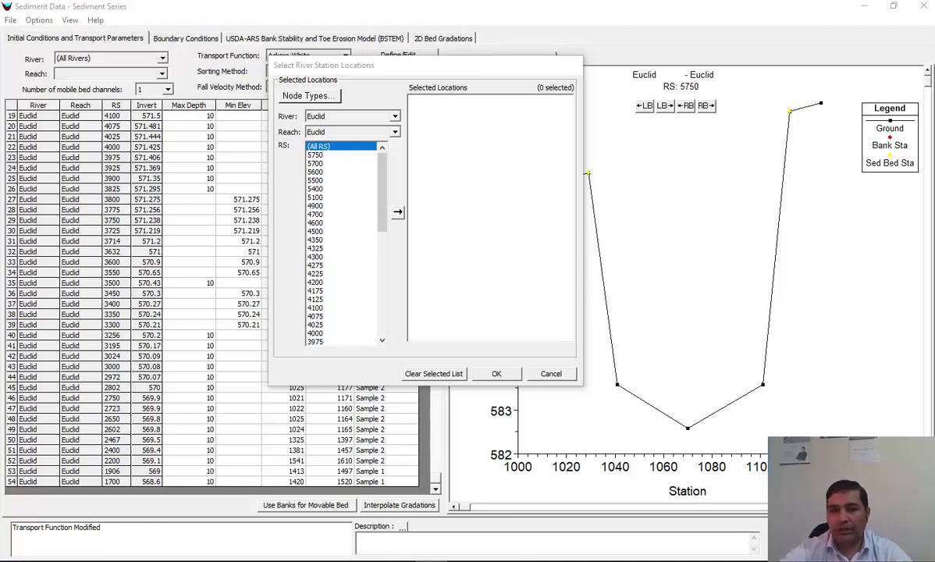
# Step: Switch to the document in PDF-XChange Editor and read how pool pass-through nodes are defined
pyautogui.hotkey('alt', 'Tab')
pyautogui.scroll(-11, 407, 355)
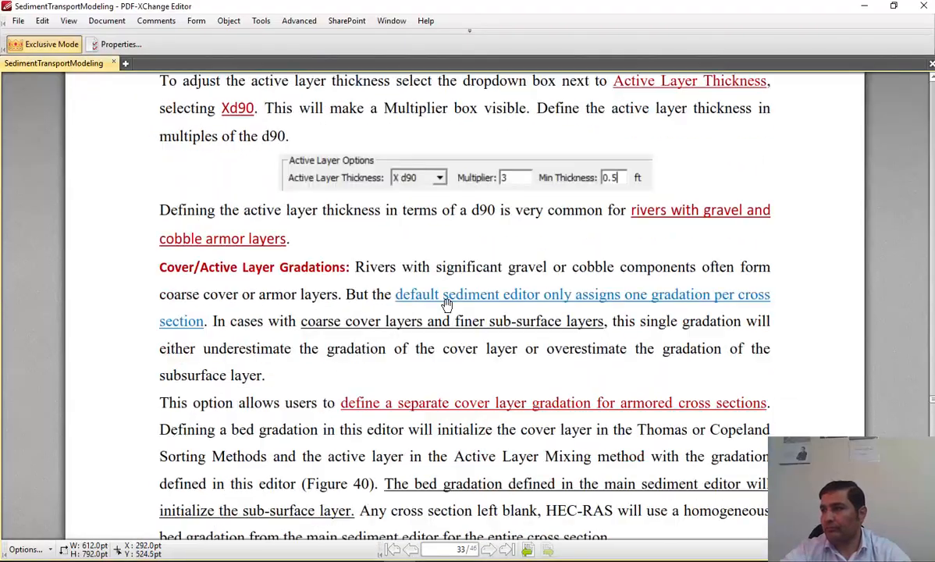
pyautogui.scroll(-12, 449, 305)
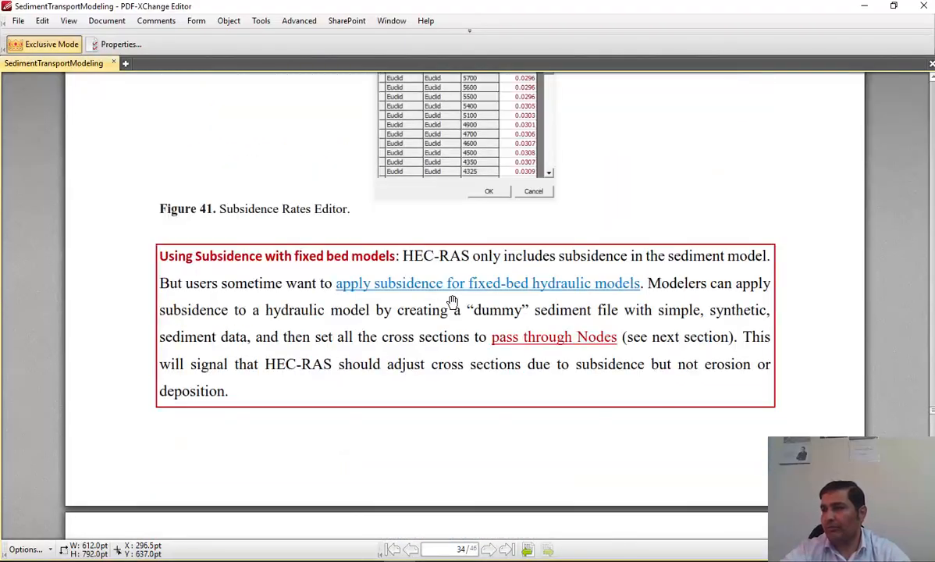
pyautogui.scroll(-12, 452, 299)
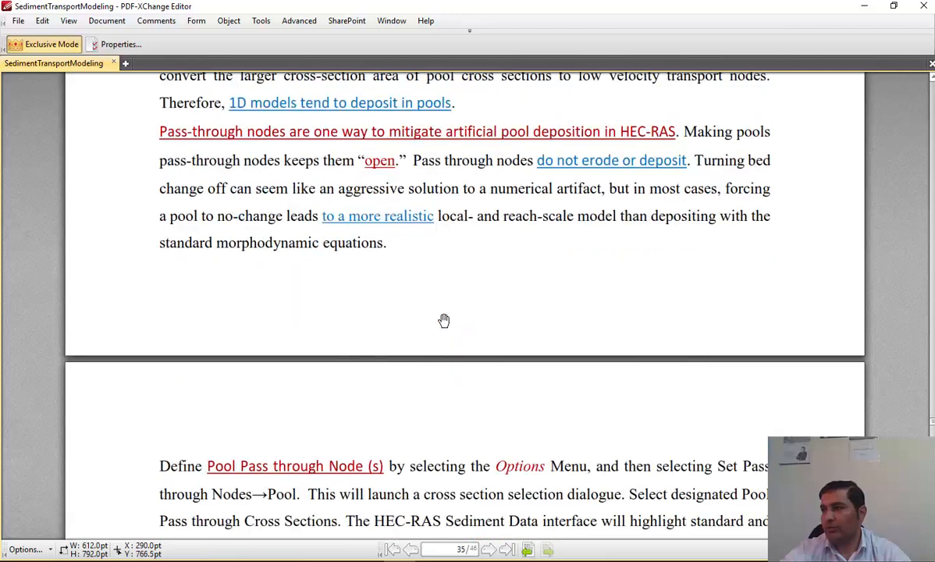
pyautogui.scroll(-3, 451, 332)
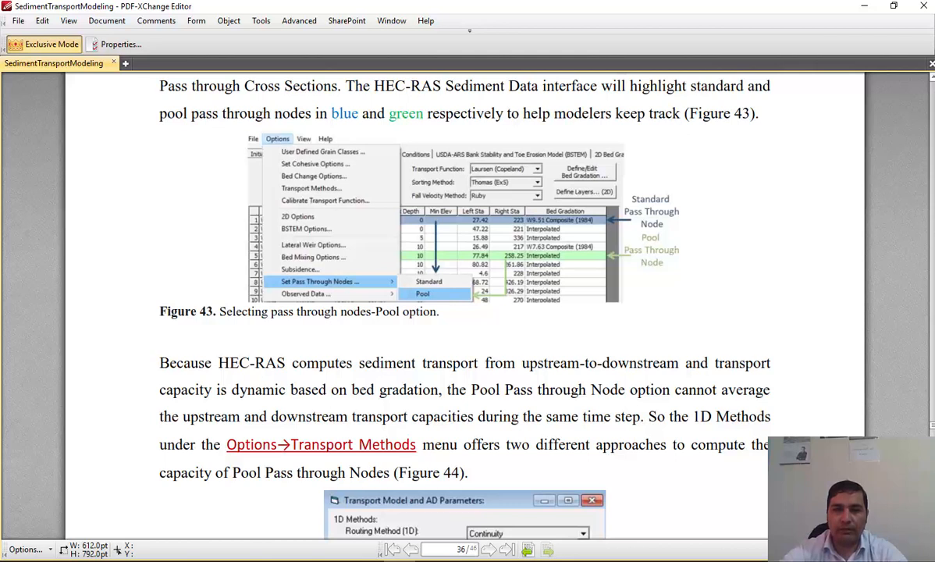
# Step: Read about the pool pass-through methods in the document and study their schematic representation in Figure 45
pyautogui.scroll(-12, 484, 335)
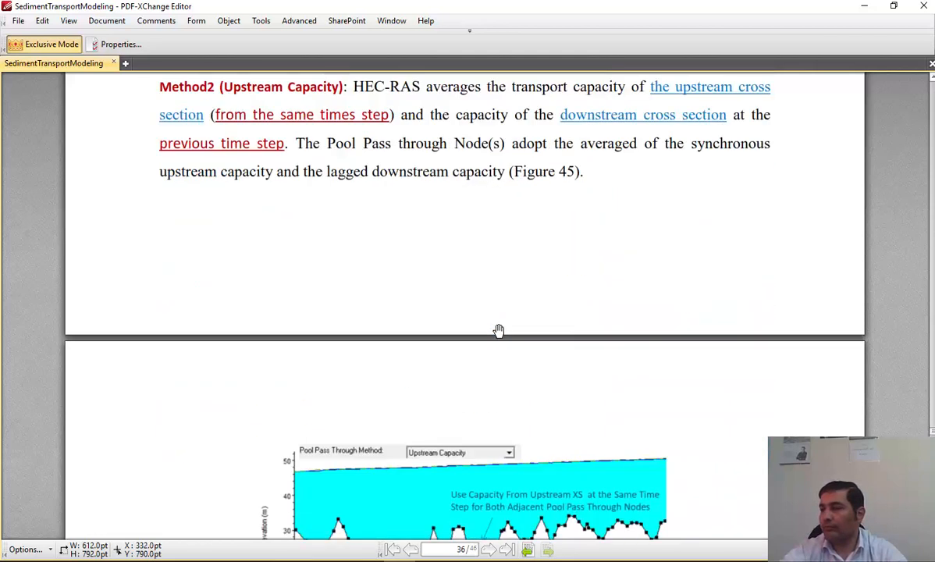
pyautogui.scroll(-1, 517, 337)
pyautogui.moveTo(555, 359); pyautogui.dragTo(548, 313)
pyautogui.moveTo(498, 231); pyautogui.dragTo(493, 244)
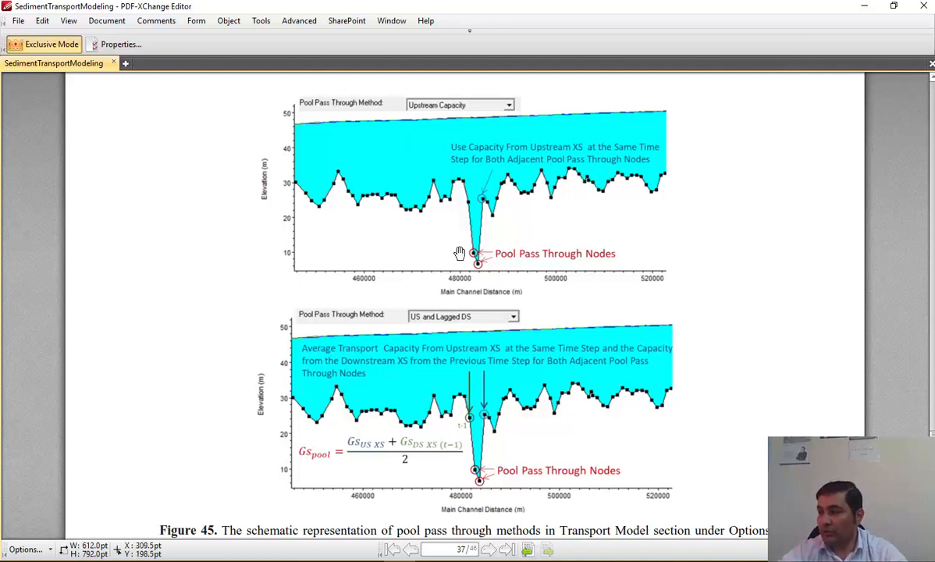
pyautogui.scroll(-1, 486, 304)
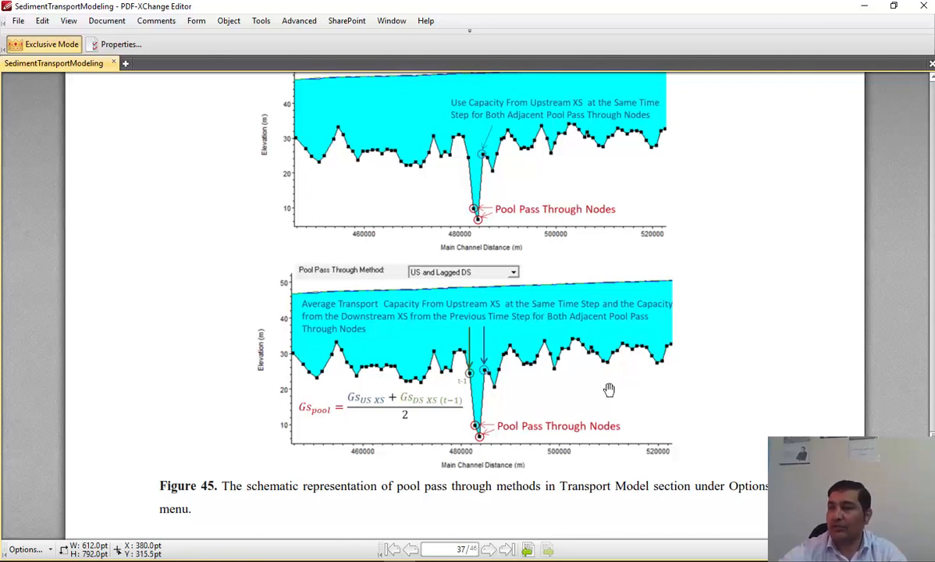
pyautogui.scroll(-3, 555, 364)
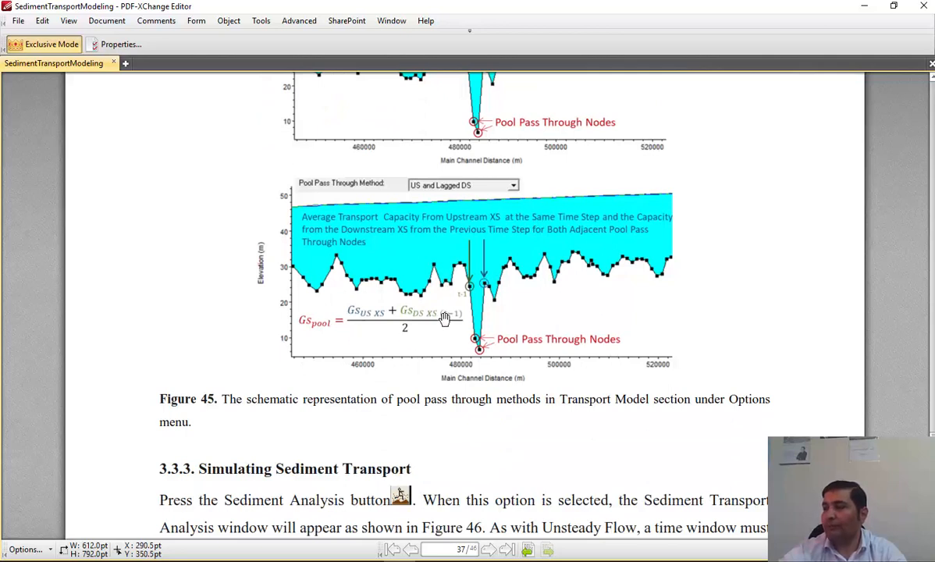
pyautogui.scroll(5, 443, 318)
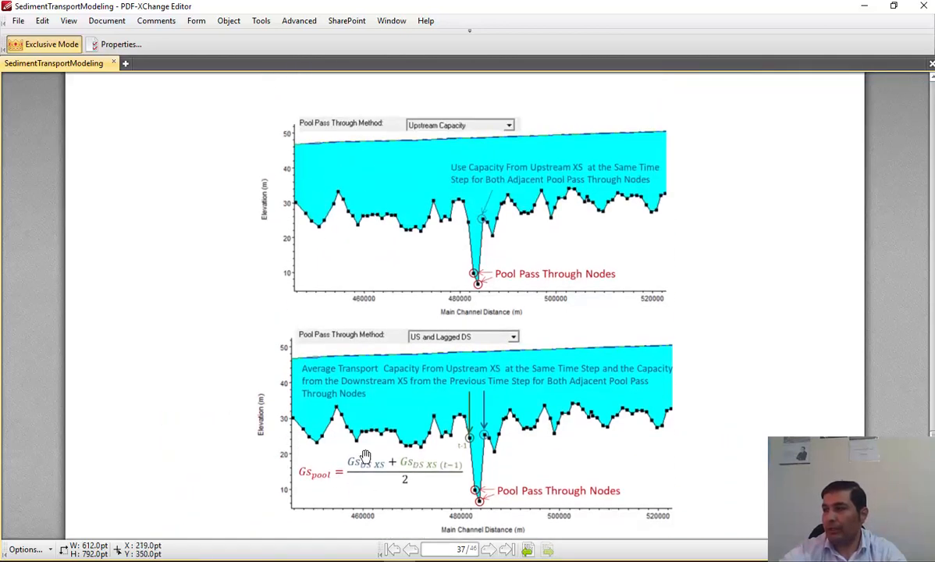
pyautogui.scroll(-6, 365, 456)
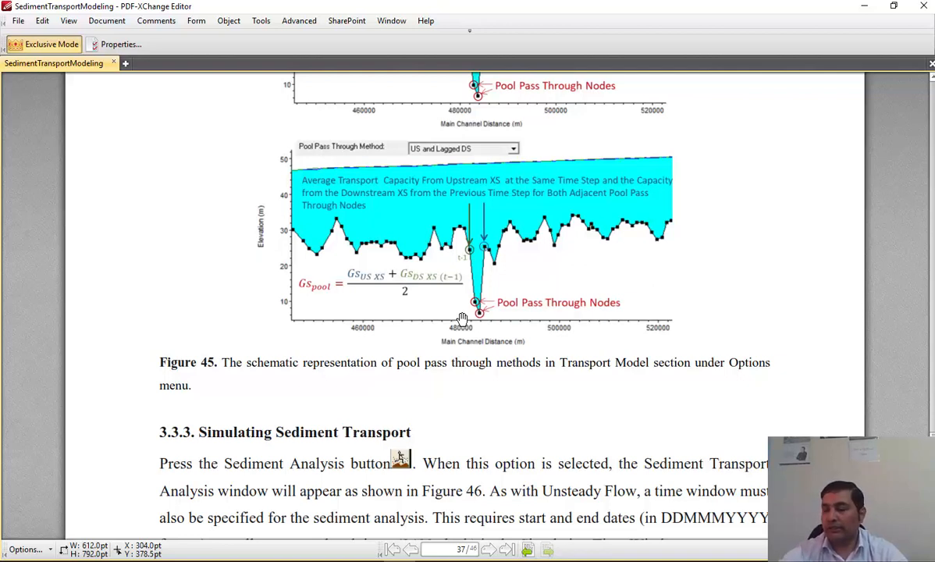
pyautogui.scroll(-5, 456, 355)
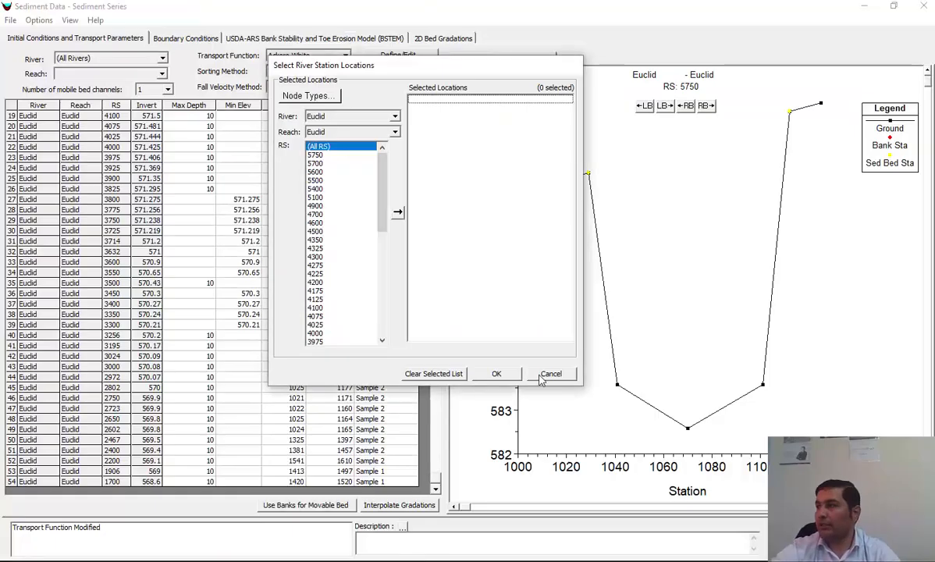
# Step: Cancel the pool pass-through node selection in HEC-RAS and close the sediment data editor to return to the main window
pyautogui.click(609, 313)
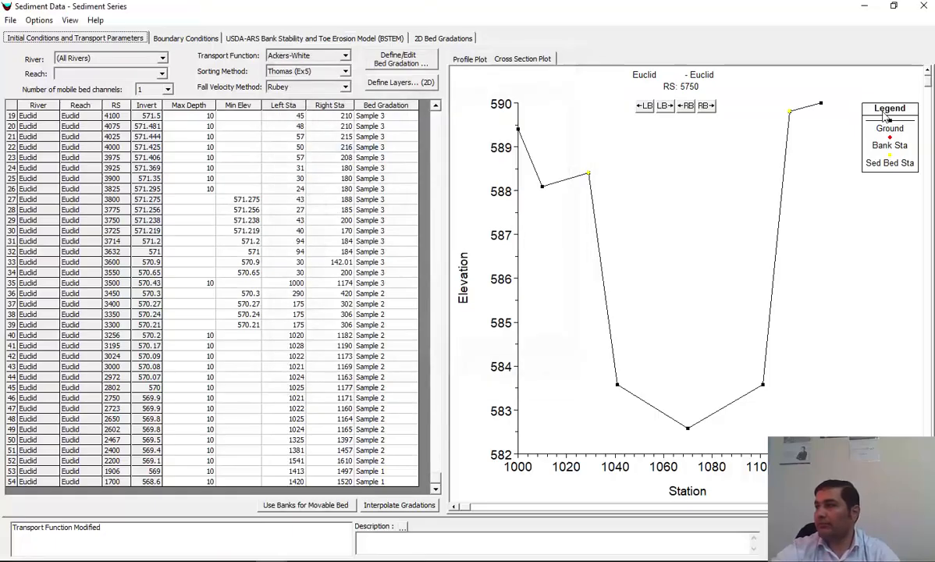
pyautogui.click(924, 6)
pyautogui.moveTo(432, 209); pyautogui.dragTo(465, 186)
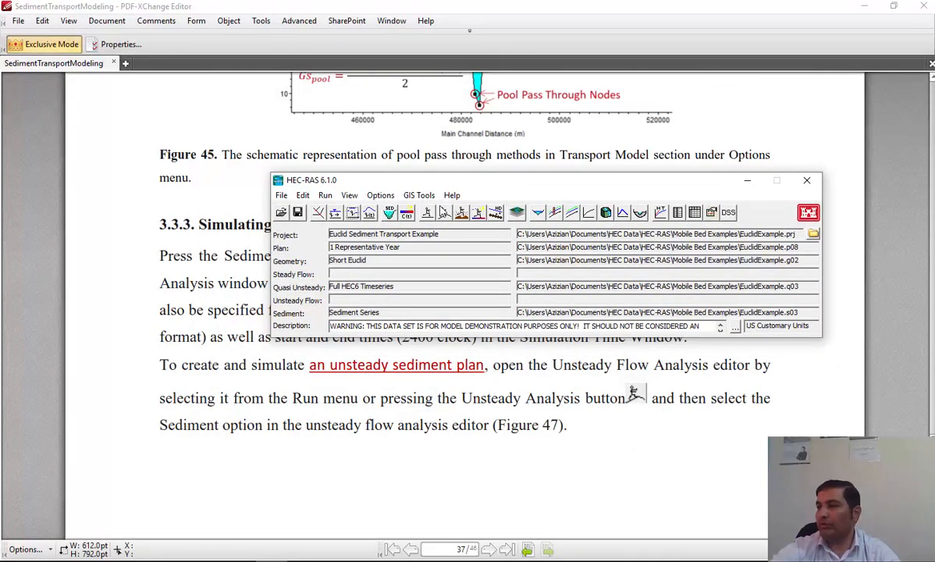
# Step: Open the sediment transport analysis for the 1 Representative Year plan, look over its settings and close it
pyautogui.click(465, 216)
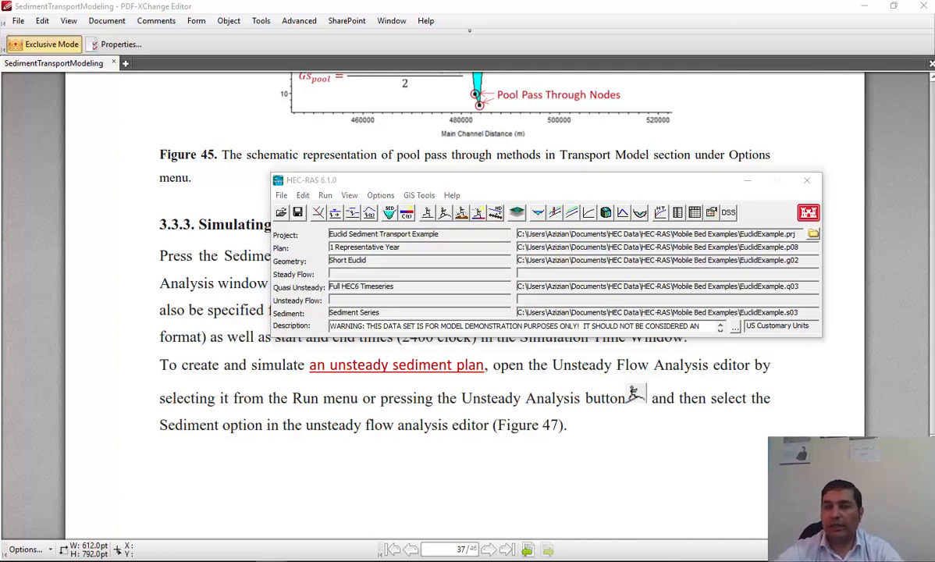
pyautogui.moveTo(467, 143); pyautogui.dragTo(395, 132)
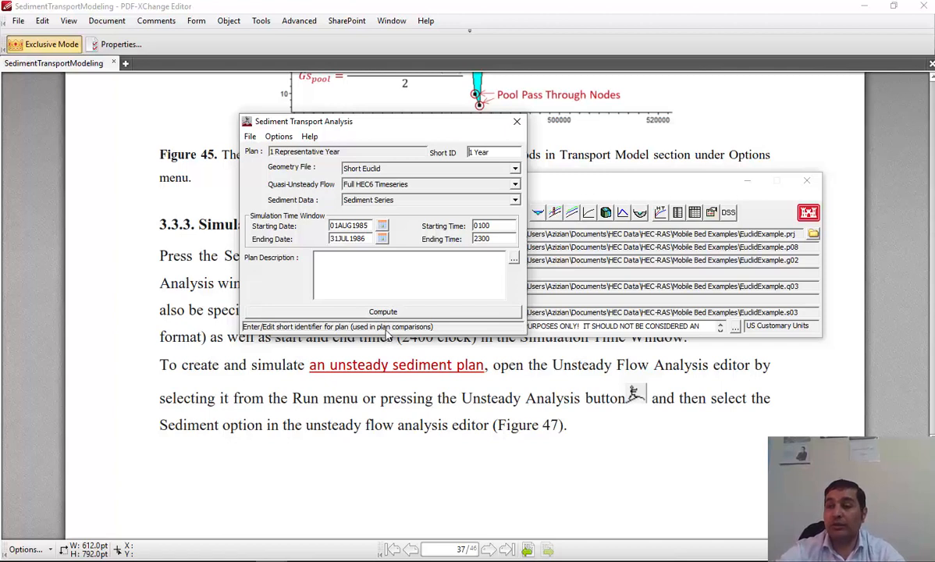
pyautogui.click(516, 123)
pyautogui.moveTo(495, 188); pyautogui.dragTo(438, 168)
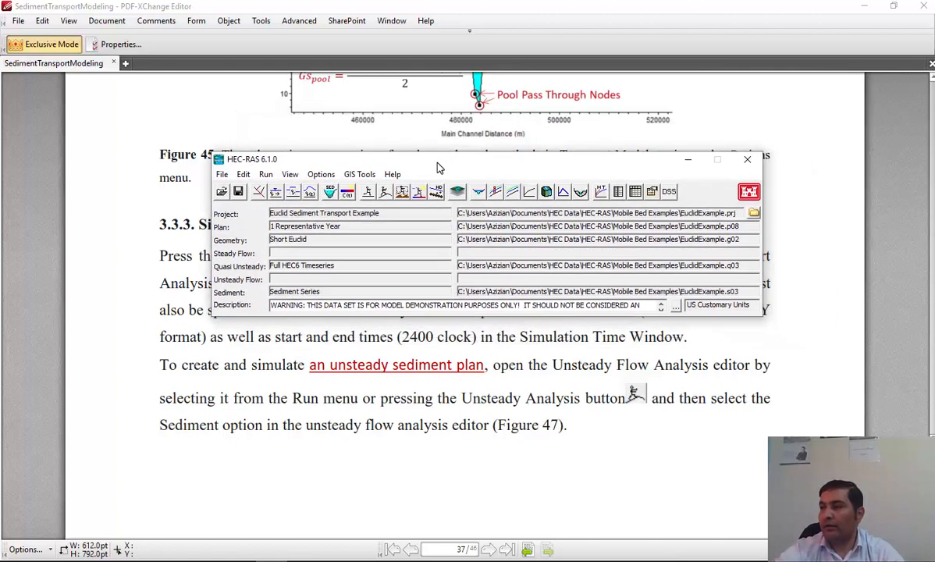
# Step: In the unsteady flow analysis, enable Geometry Preprocessor, Unsteady Flow Simulation, Sediment, Post Processor and Floodplain Mapping
pyautogui.click(383, 192)
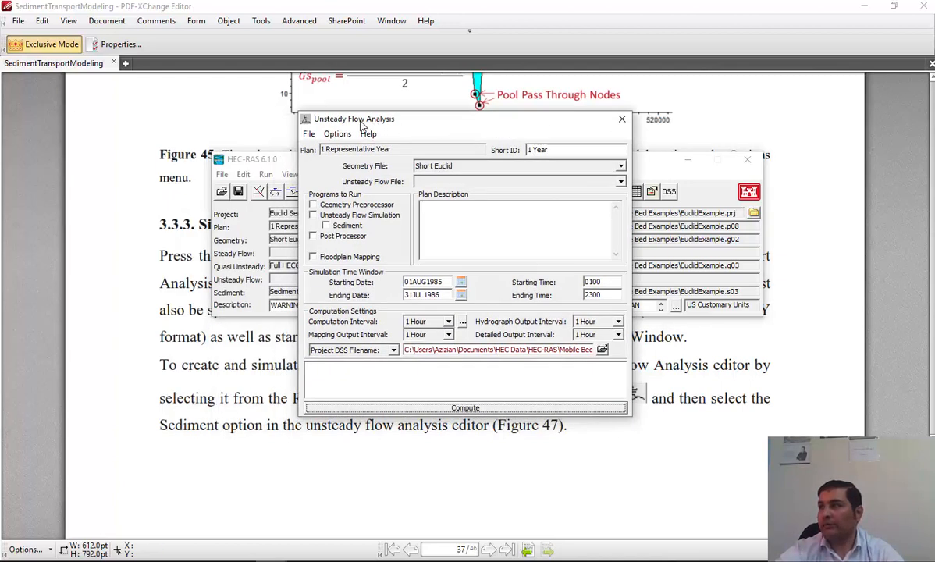
pyautogui.click(334, 204)
pyautogui.click(336, 214)
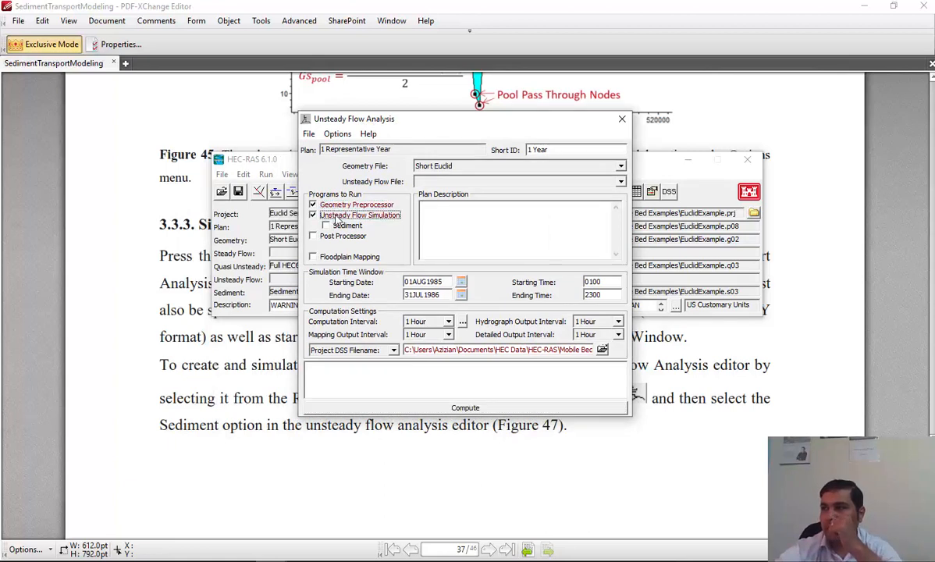
pyautogui.click(322, 238)
pyautogui.click(322, 255)
pyautogui.click(331, 226)
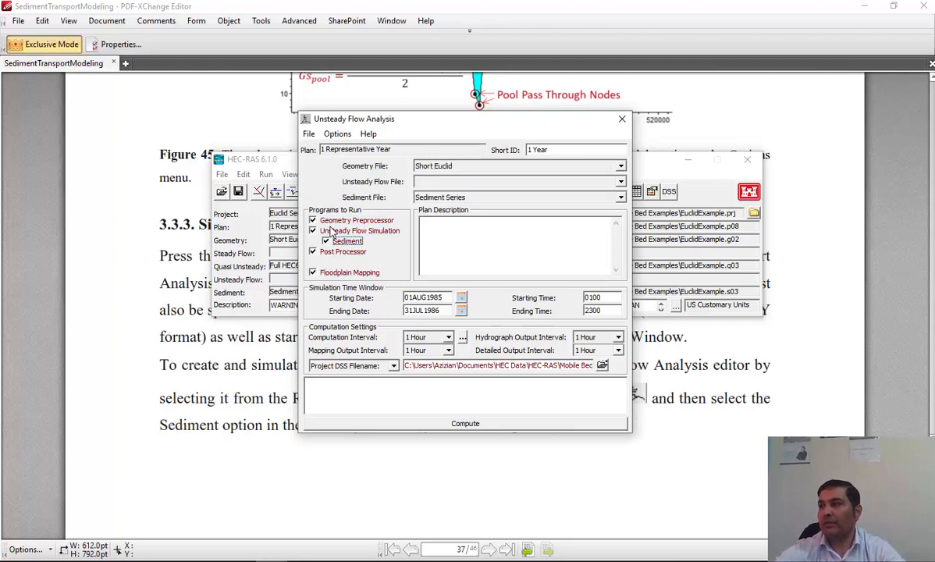
# Step: Check the available sediment and unsteady flow files for the unsteady plan and close the analysis
pyautogui.click(450, 200)
pyautogui.click(450, 208)
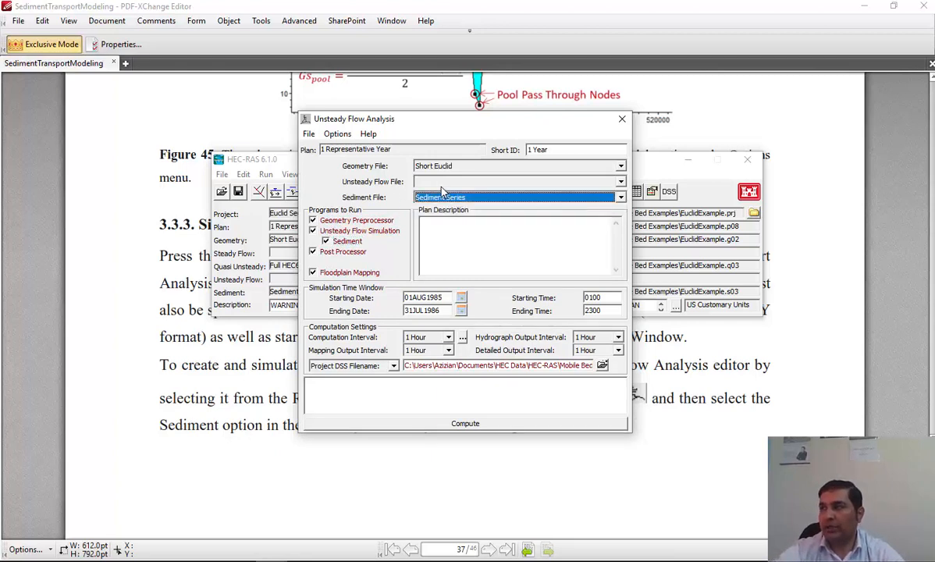
pyautogui.click(445, 182)
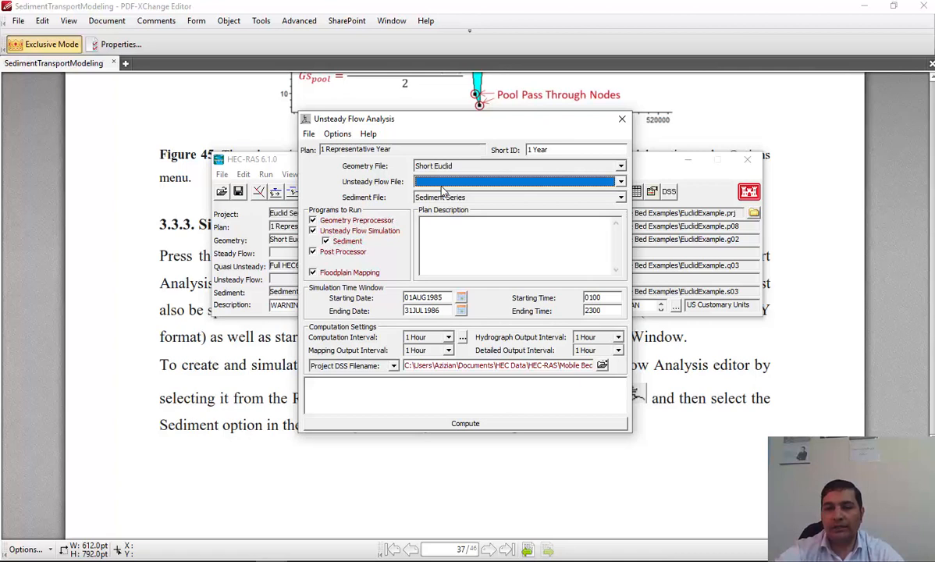
pyautogui.click(622, 119)
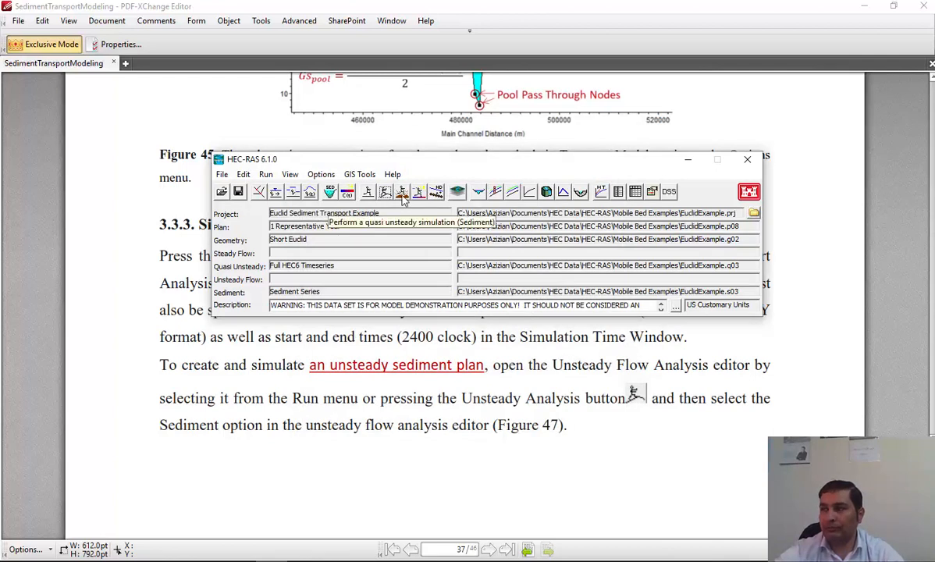
# Step: Reopen the quasi-unsteady sediment transport analysis and review the simulation time window and the list of analysis options
pyautogui.click(402, 195)
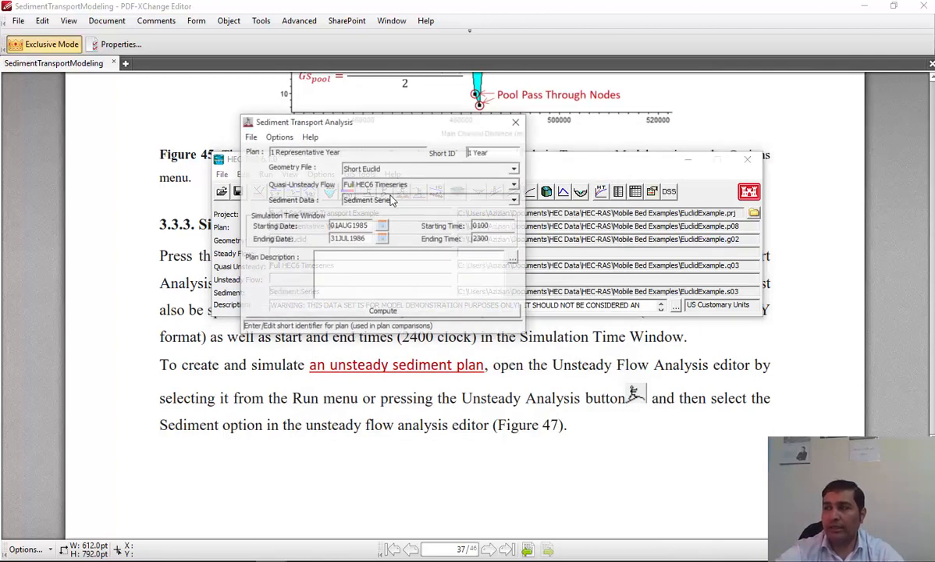
pyautogui.moveTo(387, 132); pyautogui.dragTo(486, 138)
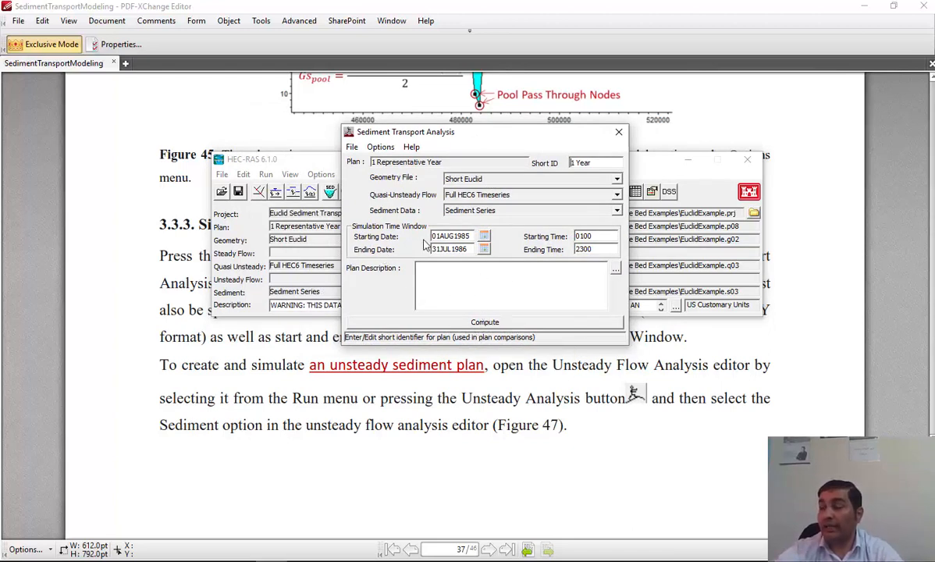
pyautogui.click(449, 236)
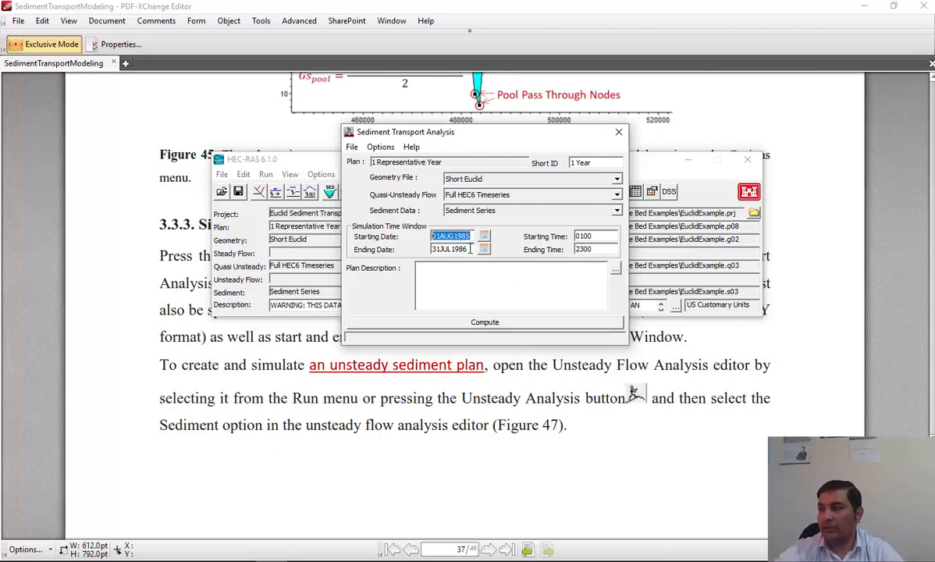
pyautogui.click(461, 249)
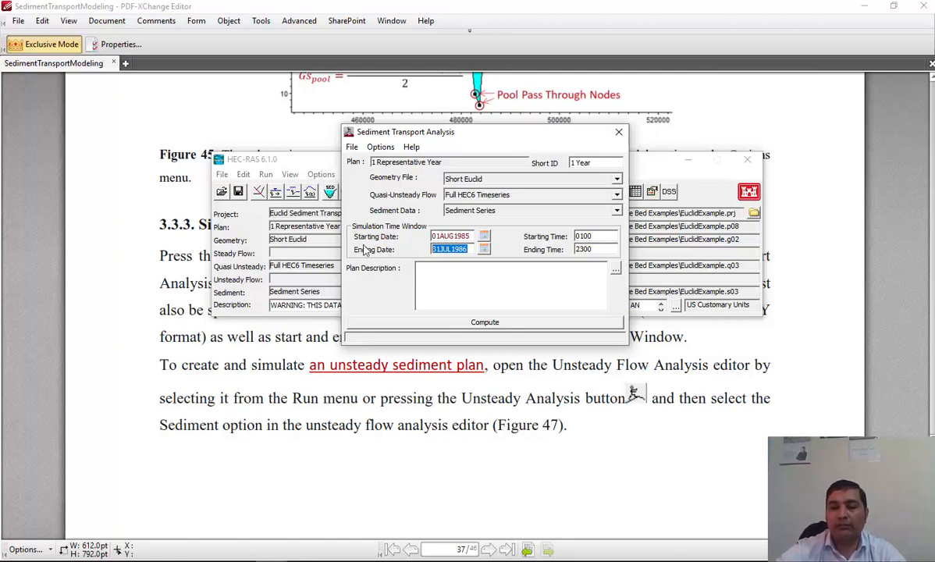
pyautogui.click(470, 236)
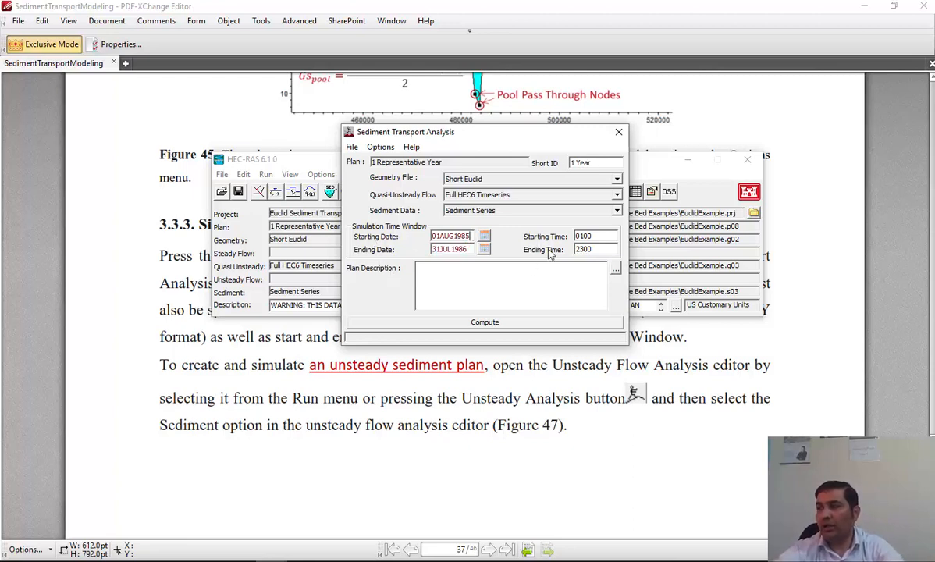
pyautogui.doubleClick(451, 237)
pyautogui.press('Tab')
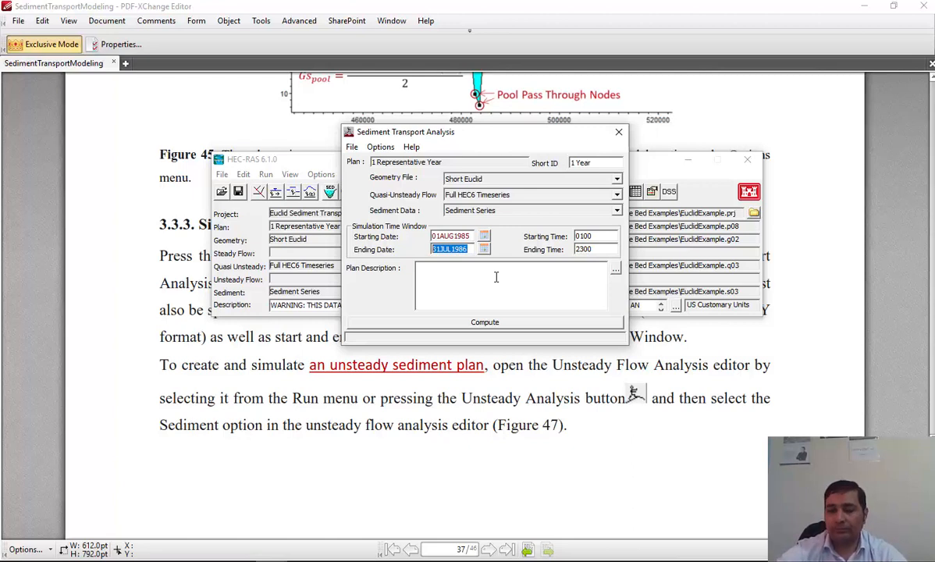
pyautogui.moveTo(430, 135); pyautogui.dragTo(430, 116)
pyautogui.click(384, 132)
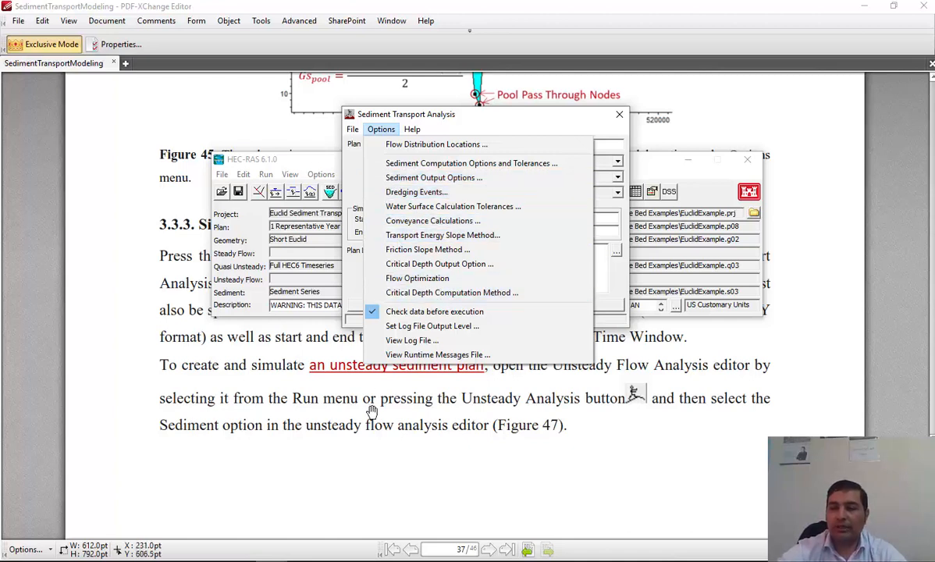
# Step: Switch to the document in PDF-XChange Editor and read section 3.3.3.1 on Sediment Computation Options and Tolerances, including Figures 48 and 49
pyautogui.click(400, 412)
pyautogui.scroll(-15, 468, 328)
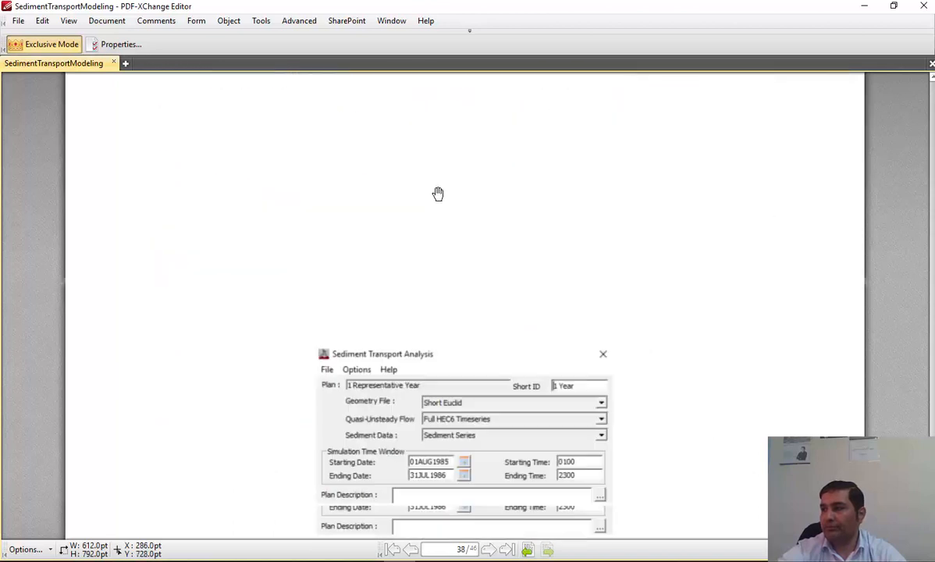
pyautogui.scroll(-10, 435, 192)
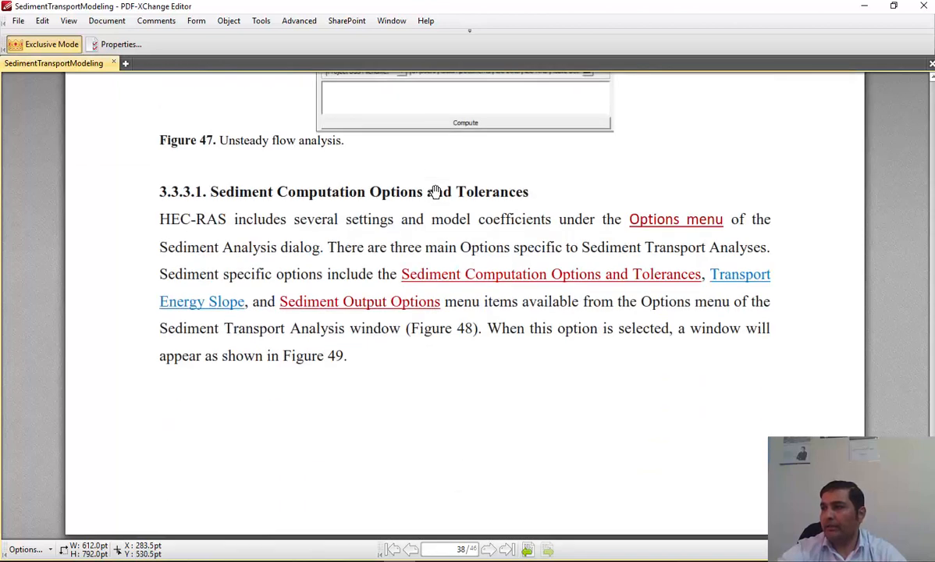
pyautogui.scroll(-2, 477, 437)
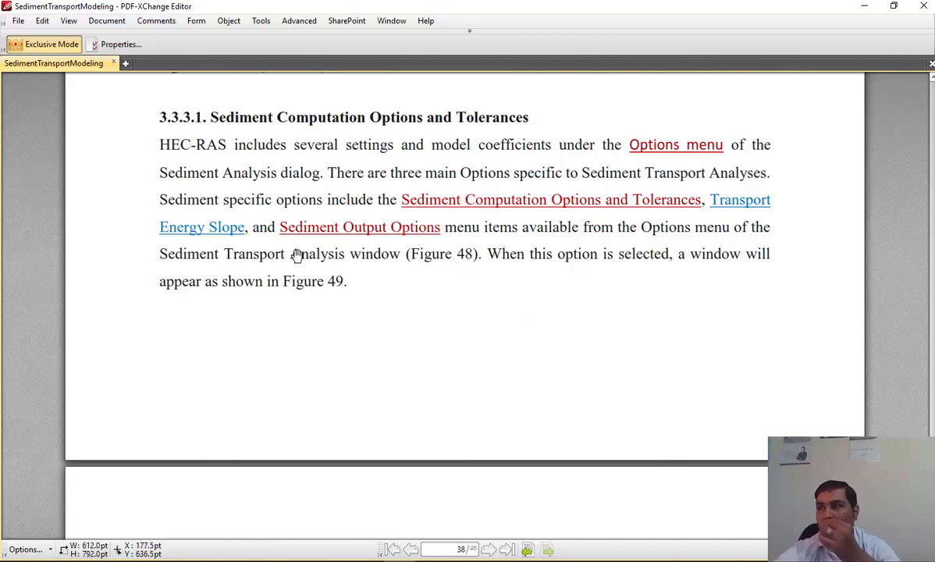
pyautogui.scroll(-12, 328, 285)
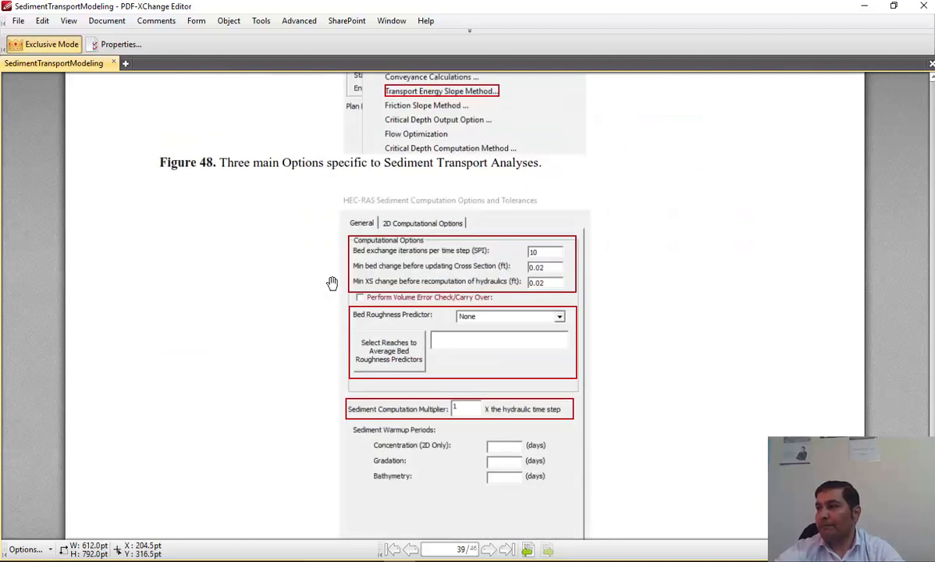
pyautogui.scroll(2, 328, 285)
pyautogui.scroll(-5, 332, 286)
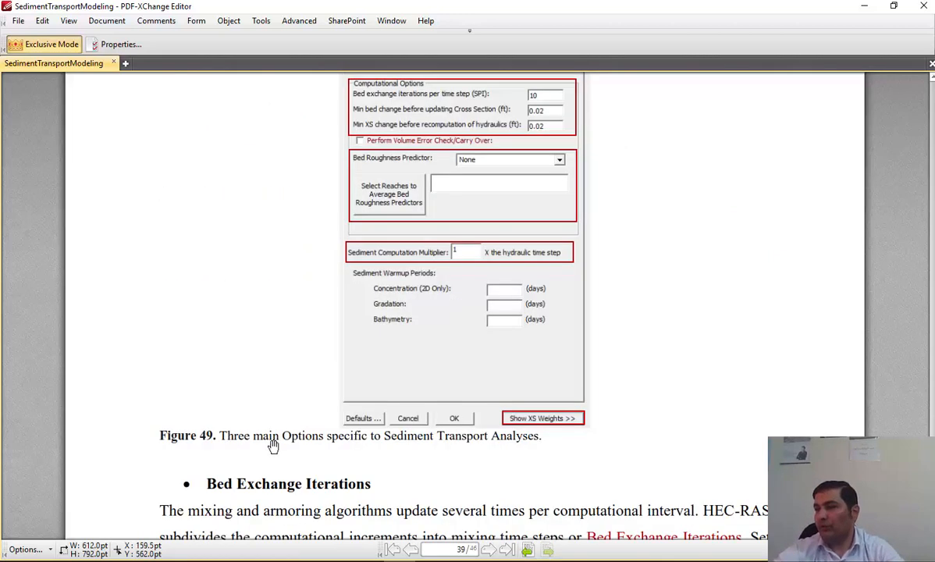
pyautogui.scroll(1, 344, 396)
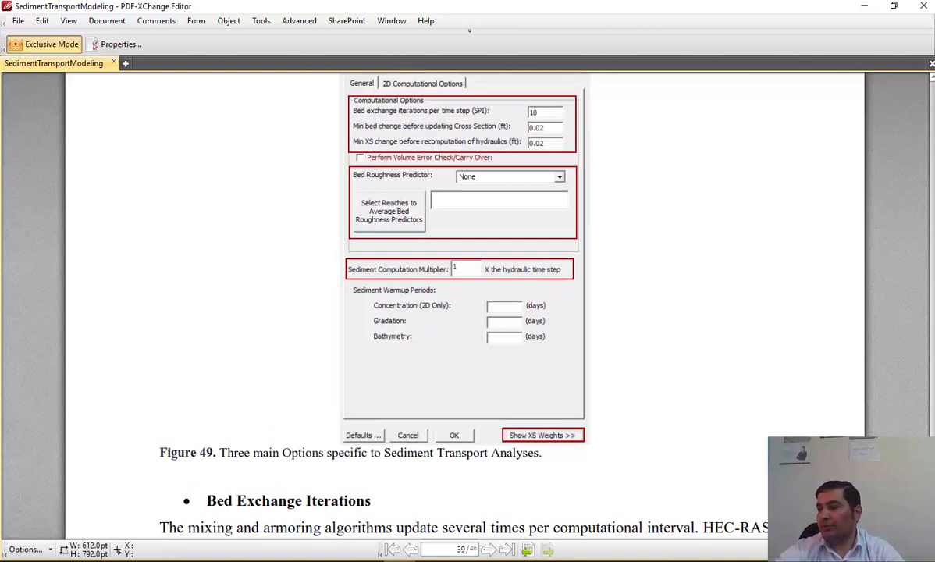
pyautogui.scroll(4, 397, 396)
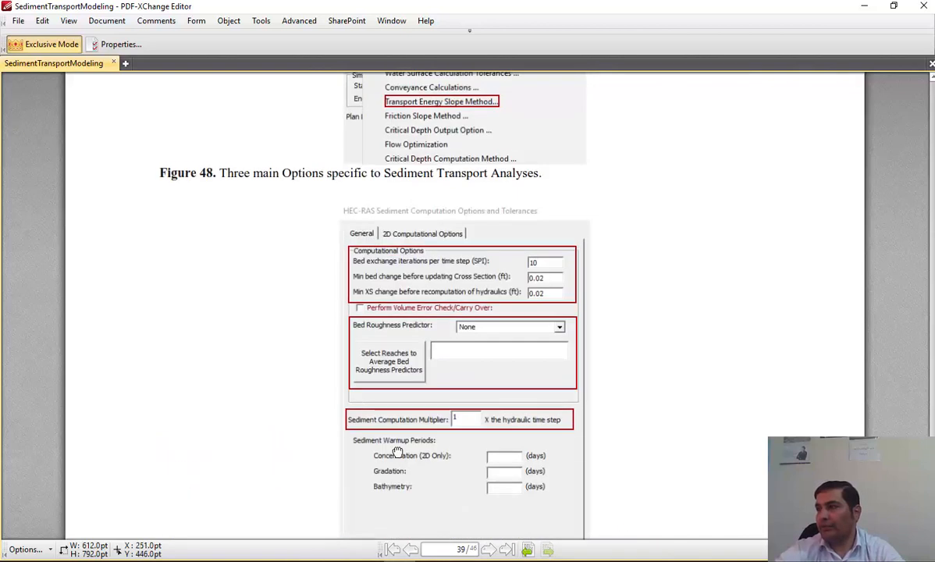
pyautogui.scroll(-2, 402, 396)
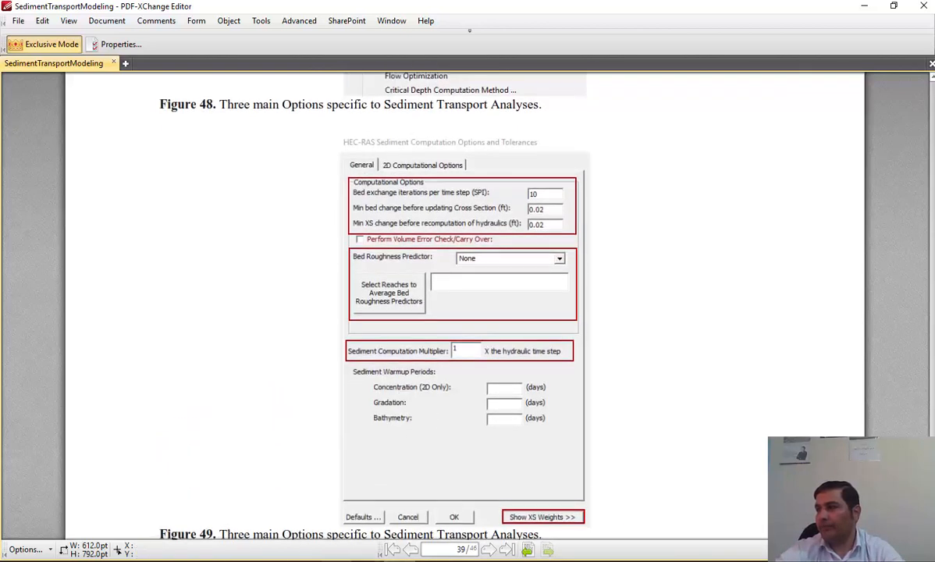
# Step: Return to HEC-RAS, open Sediment Computation Options and Tolerances, and review the general and 2D computational options
pyautogui.click(328, 491)
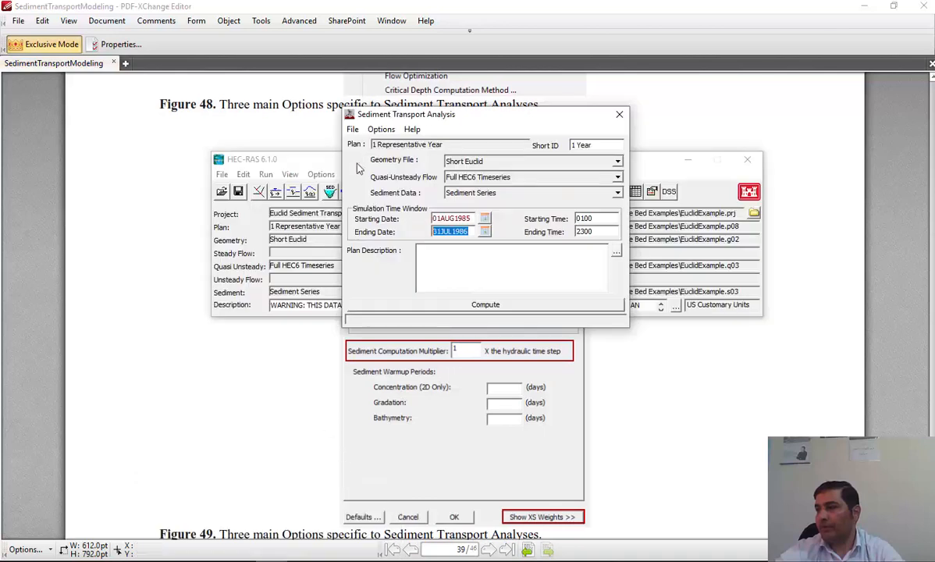
pyautogui.click(381, 130)
pyautogui.click(404, 159)
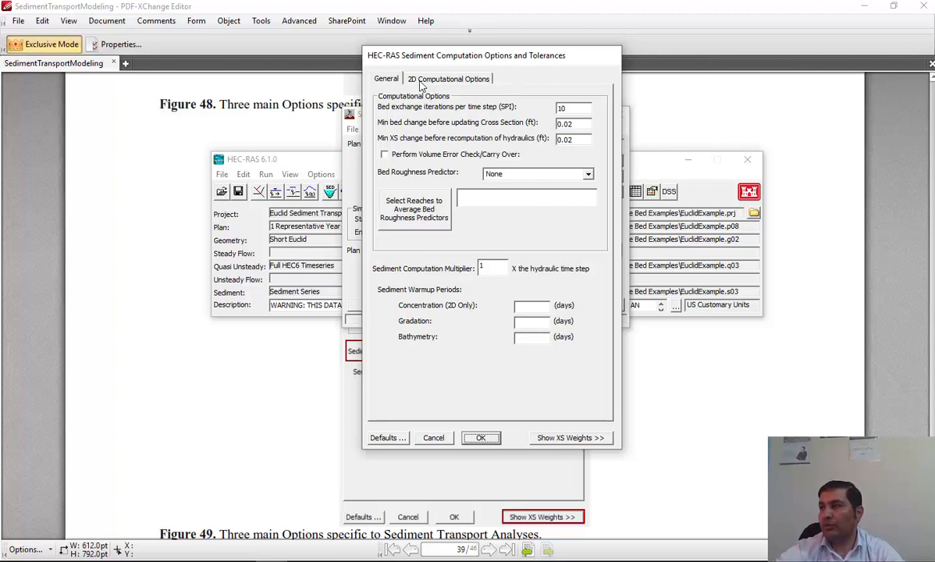
pyautogui.click(421, 82)
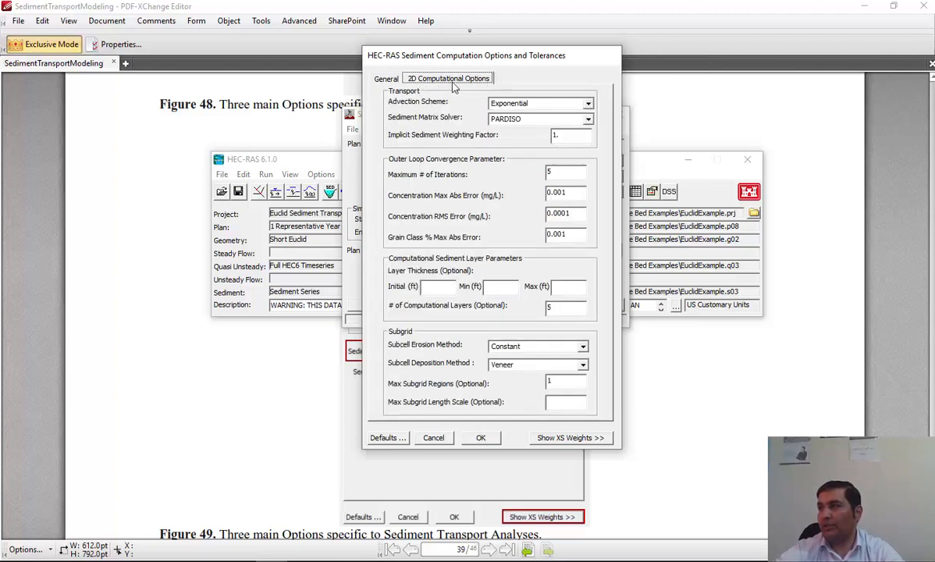
pyautogui.click(381, 78)
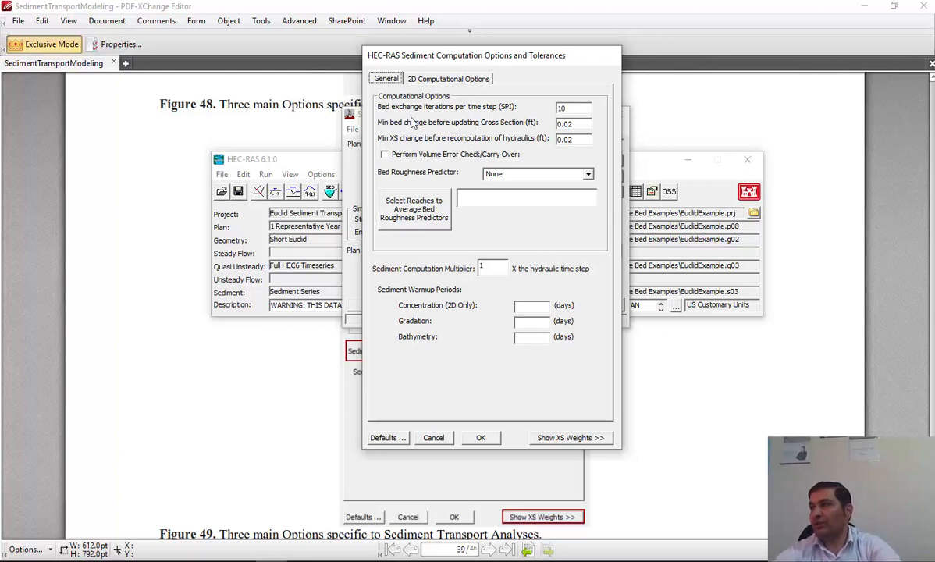
# Step: Locate the bed exchange iterations setting and read its explanation in the PDF-XChange Editor document
pyautogui.click(570, 110)
pyautogui.scroll(-5, 642, 360)
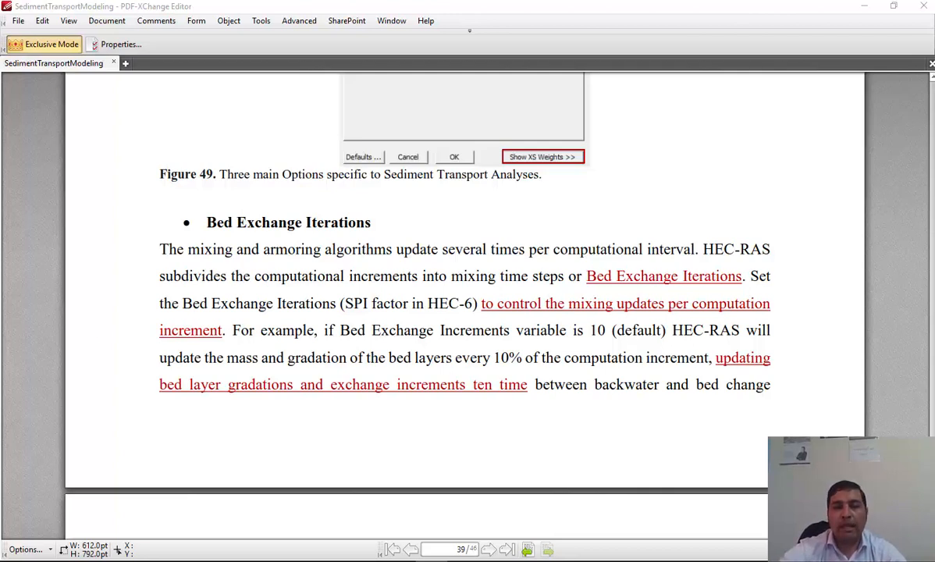
pyautogui.scroll(4, 414, 336)
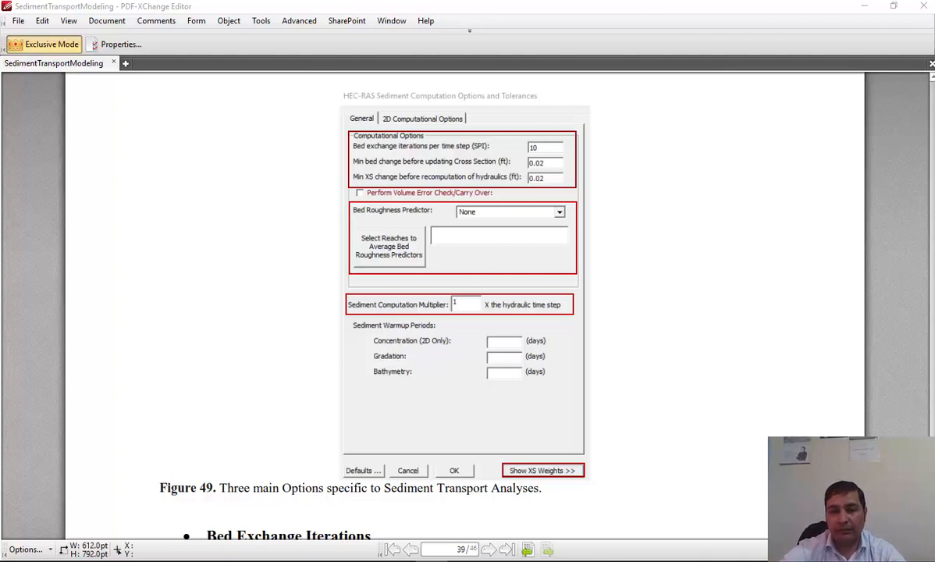
# Step: Back in HEC-RAS, set the Bed Roughness Predictor to Van Rijn and accept the sediment computation options
pyautogui.hotkey('alt', 'Tab')
pyautogui.click(589, 175)
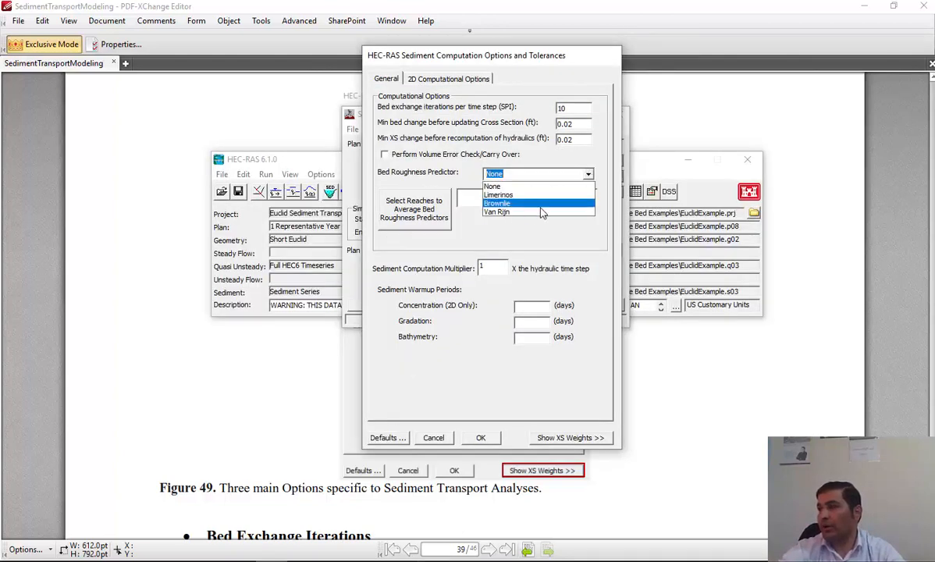
pyautogui.click(478, 211)
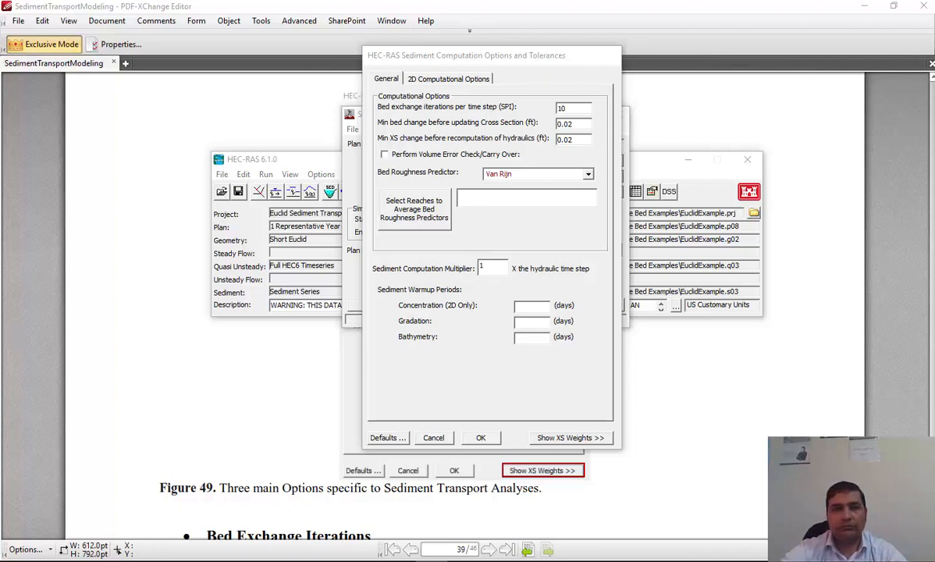
pyautogui.click(481, 437)
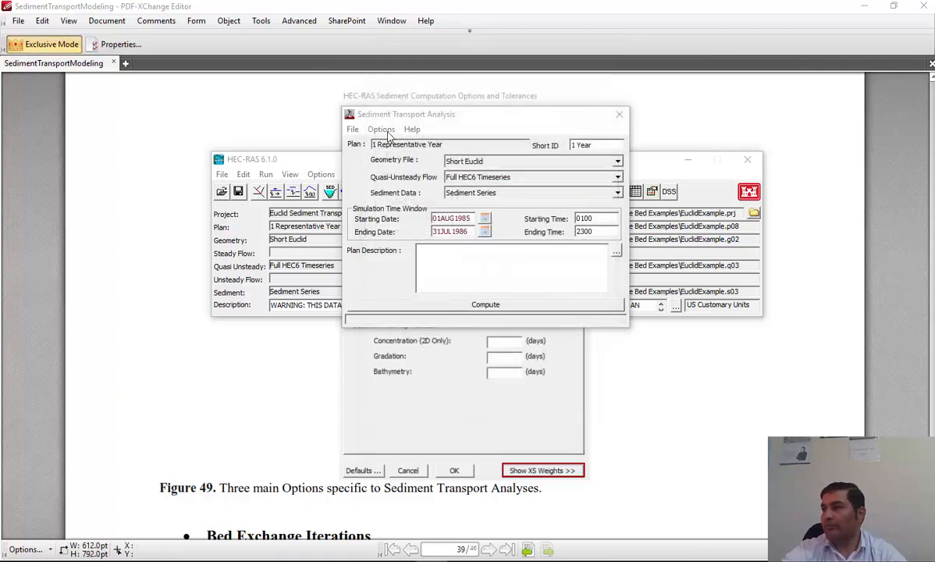
# Step: Reopen Sediment Computation Options and Tolerances and show the cross section weighting factors
pyautogui.click(367, 129)
pyautogui.click(424, 163)
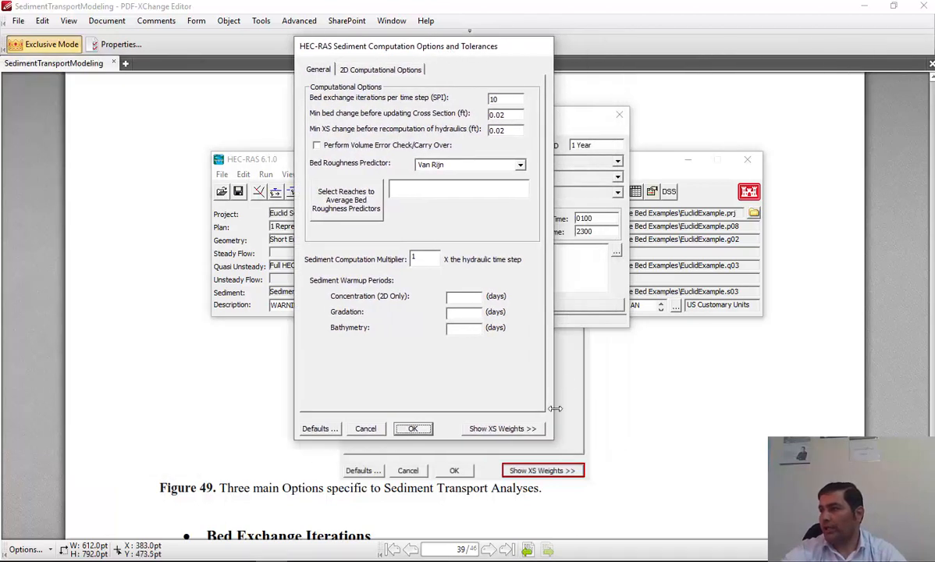
pyautogui.click(503, 430)
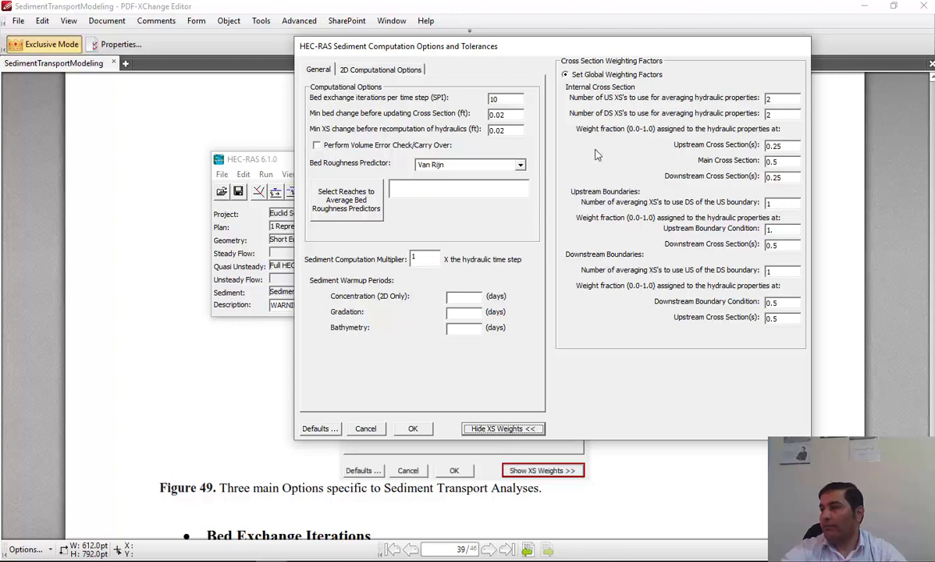
# Step: Review the global cross section weighting factors, examining the weight fractions for the upstream, main and downstream cross sections
pyautogui.moveTo(541, 46); pyautogui.dragTo(464, 53)
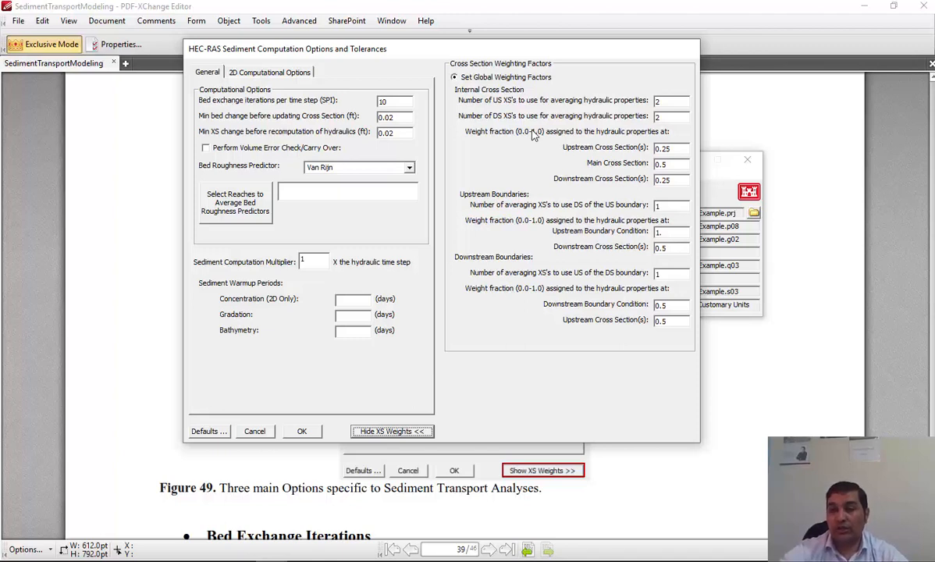
pyautogui.hotkey('alt', 'Tab')
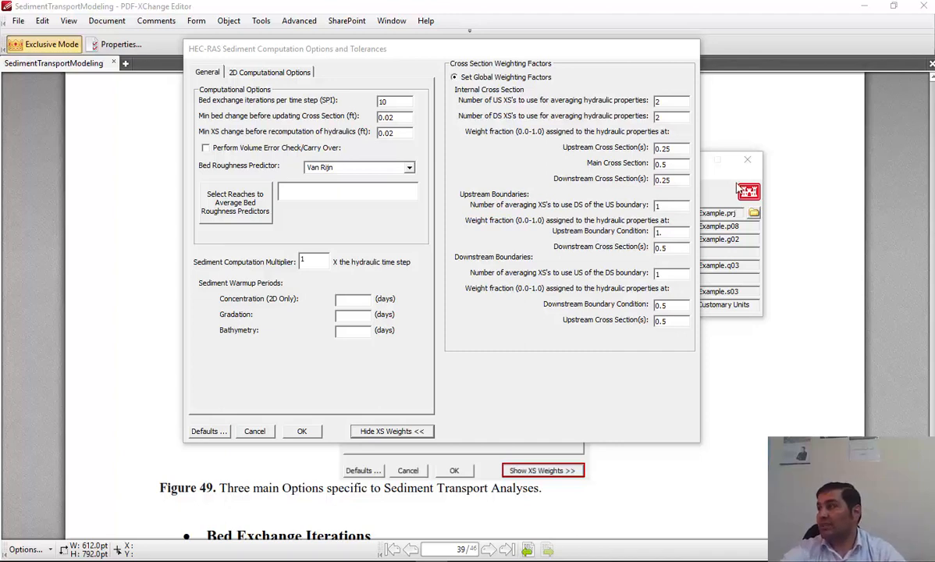
pyautogui.moveTo(676, 148); pyautogui.dragTo(655, 152)
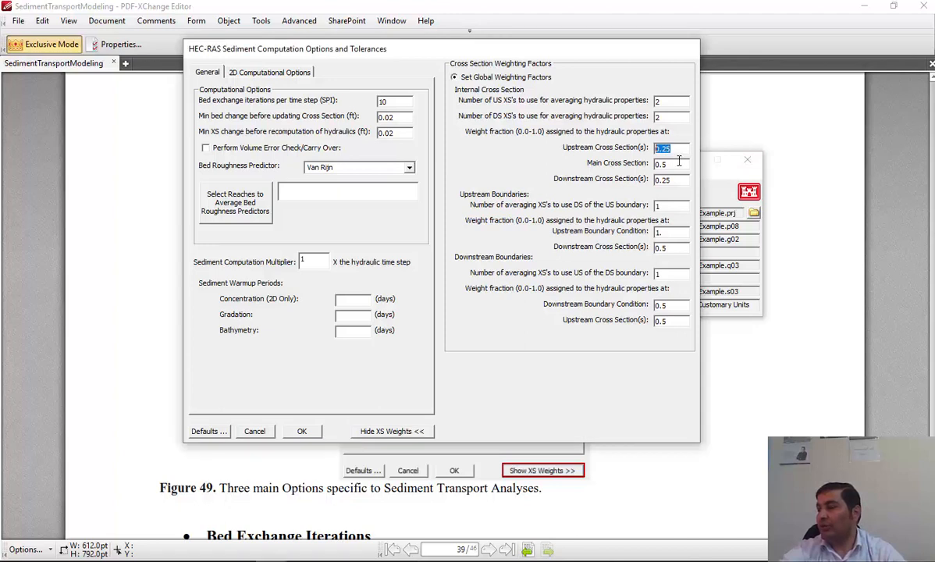
pyautogui.click(661, 152)
pyautogui.moveTo(662, 150); pyautogui.dragTo(676, 150)
pyautogui.click(664, 165)
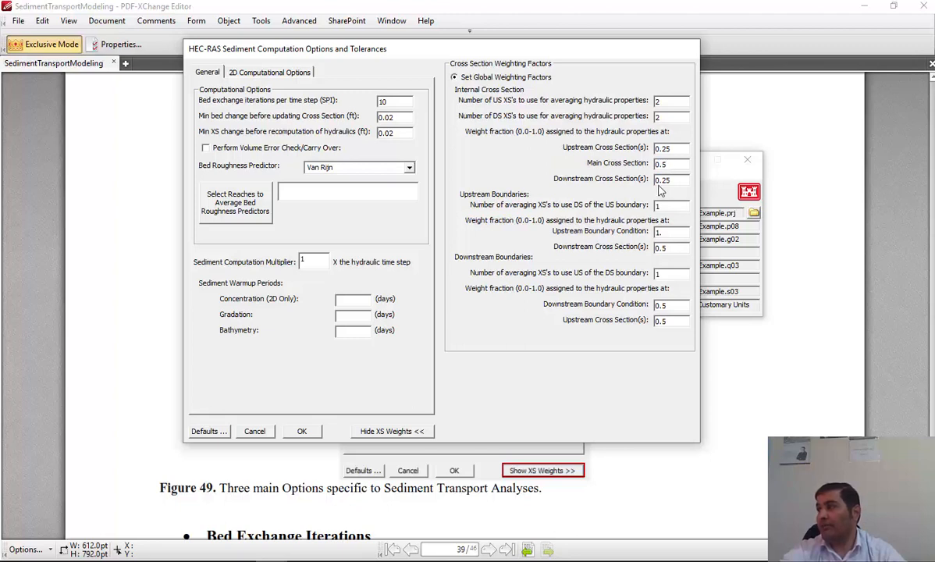
pyautogui.moveTo(662, 181); pyautogui.dragTo(672, 180)
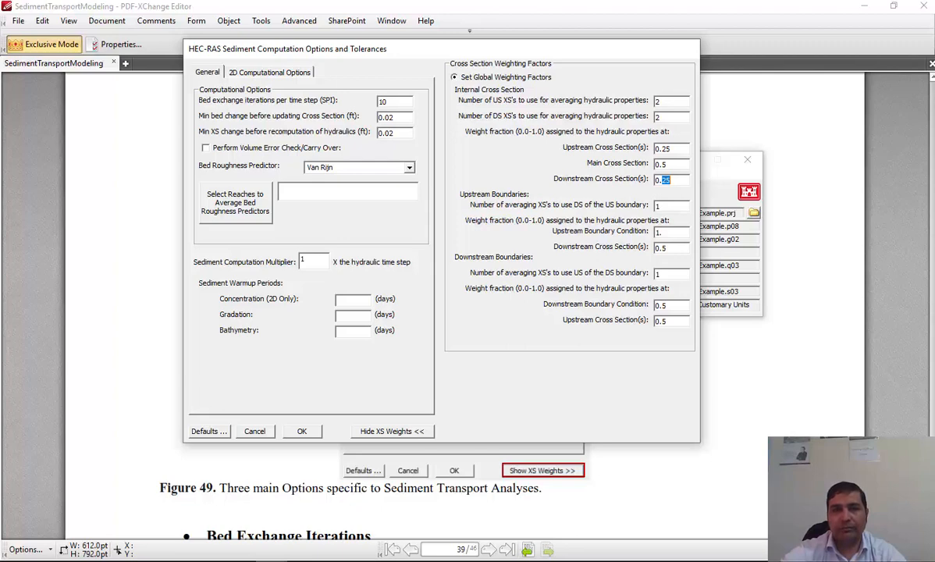
# Step: Switch to the SedimentTransportModeling PDF and read the cross section weighting, saw tooth instability and Sediment Output Options sections
pyautogui.click(320, 461)
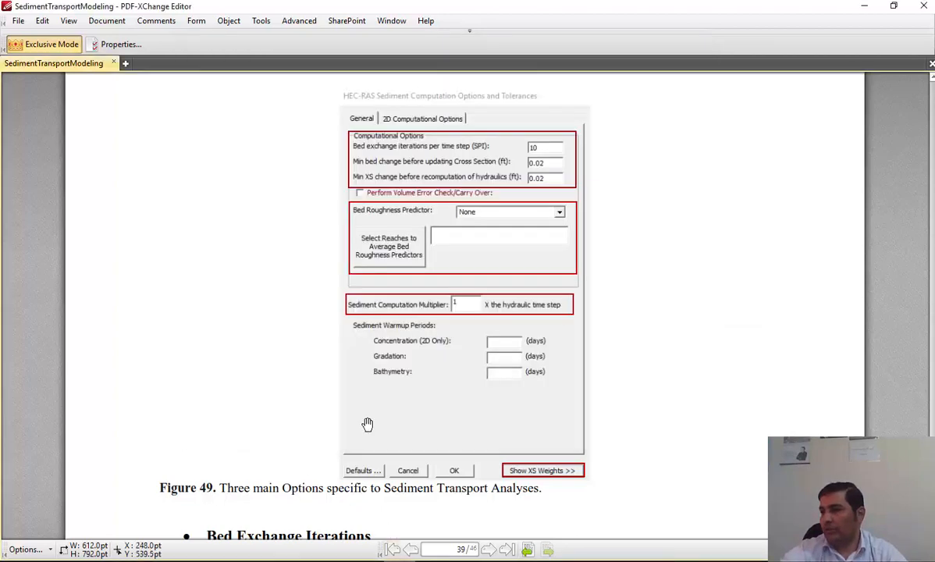
pyautogui.scroll(-3, 388, 351)
pyautogui.scroll(-18, 388, 351)
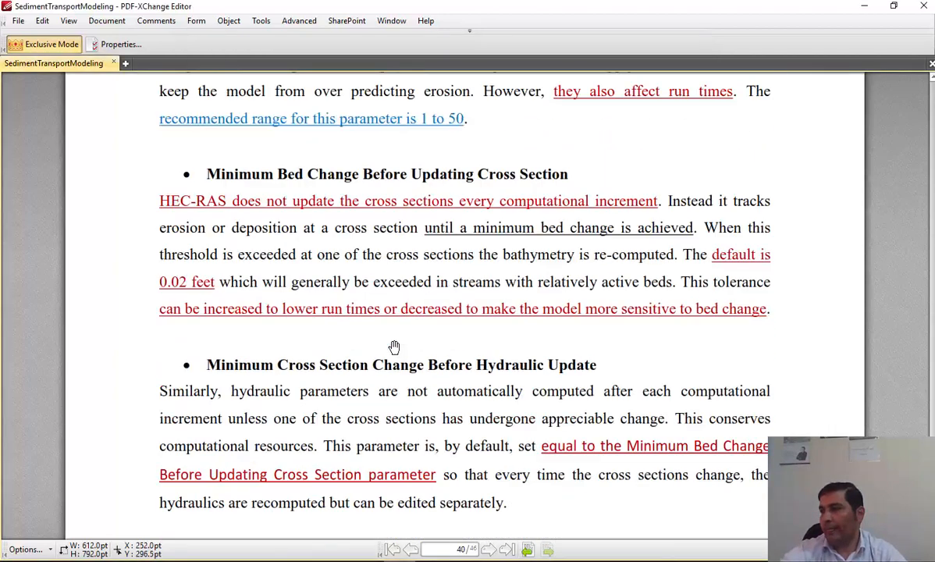
pyautogui.scroll(-20, 396, 346)
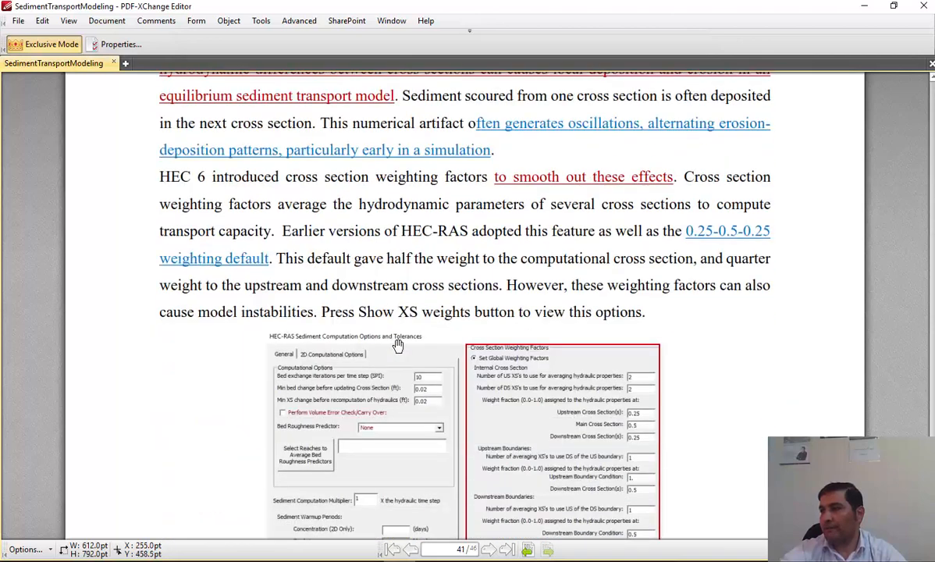
pyautogui.scroll(-2, 399, 347)
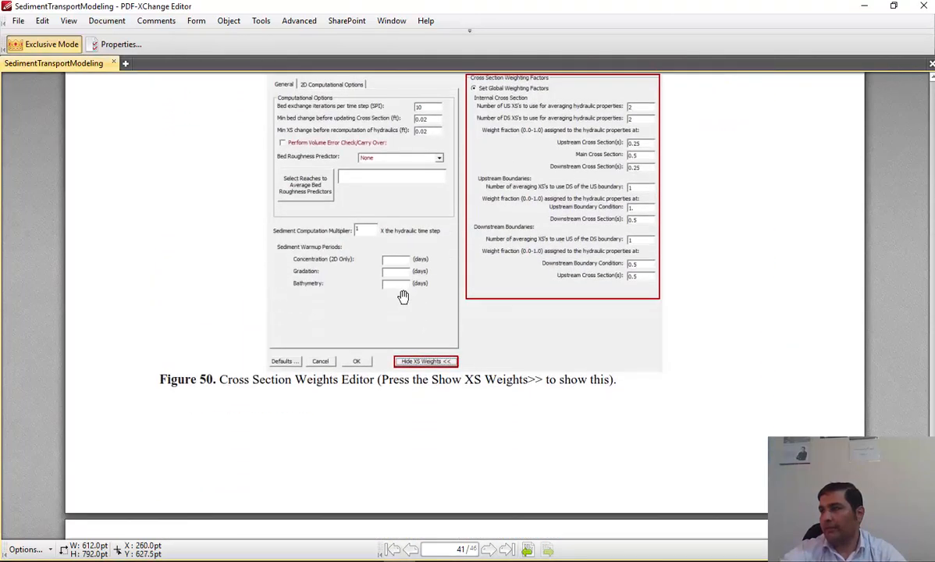
pyautogui.scroll(-12, 403, 296)
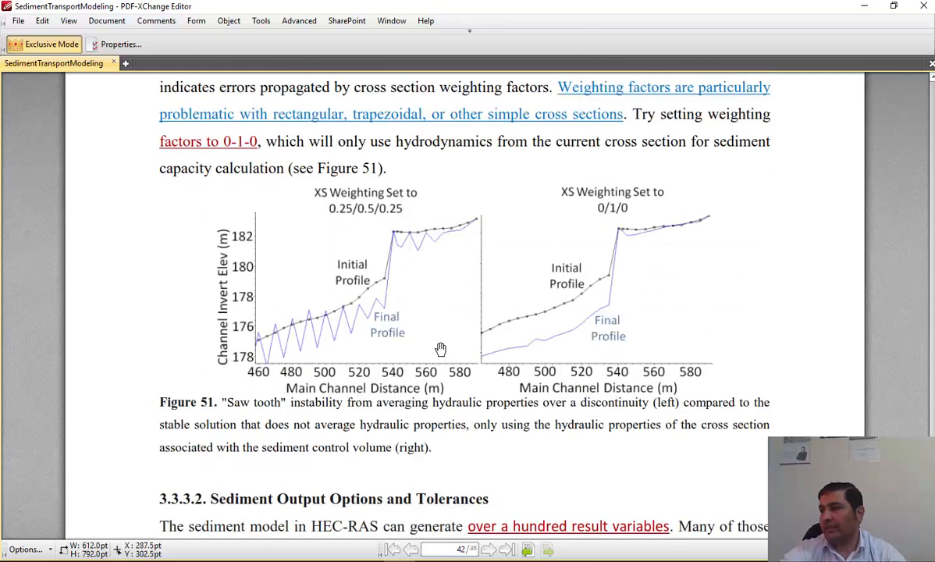
pyautogui.scroll(1, 436, 386)
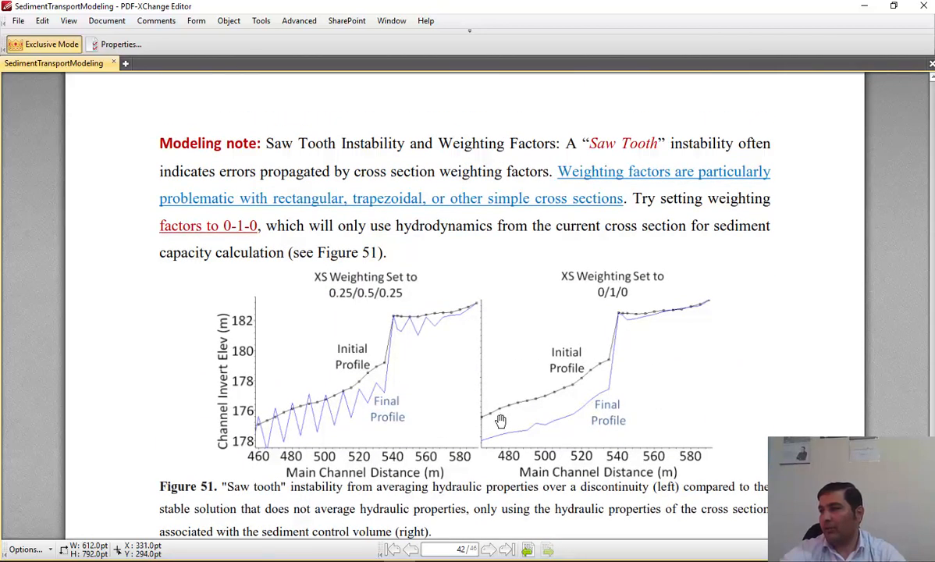
pyautogui.scroll(-1, 486, 391)
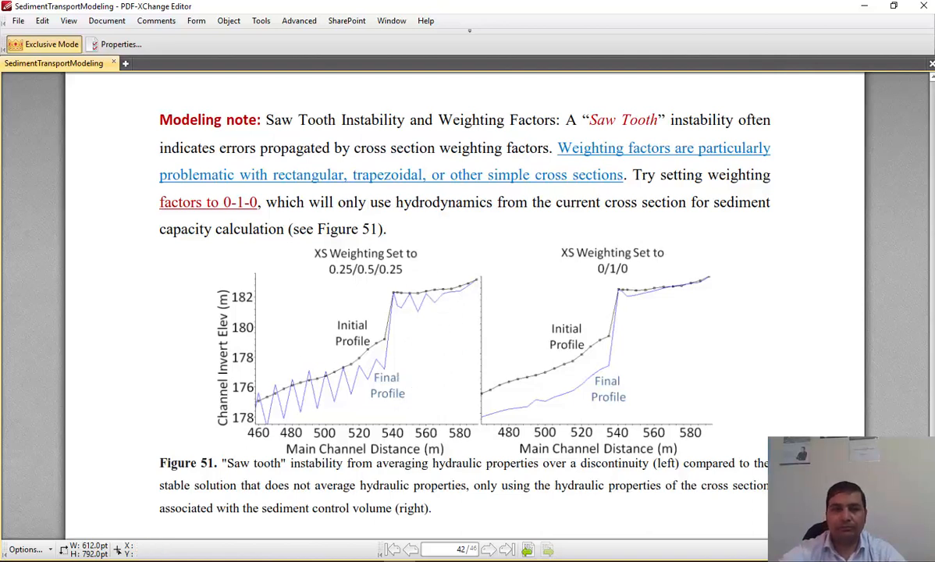
pyautogui.scroll(-10, 343, 230)
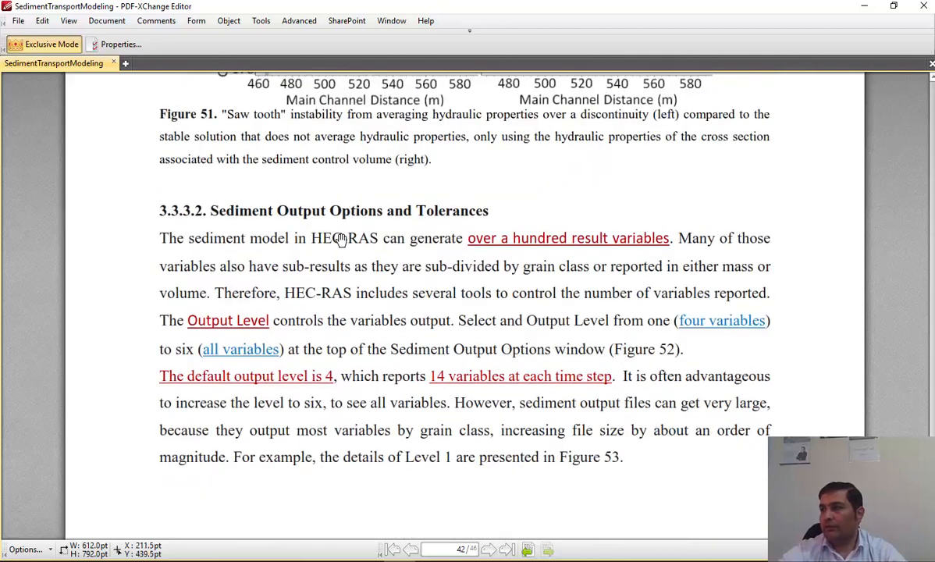
pyautogui.scroll(-3, 341, 238)
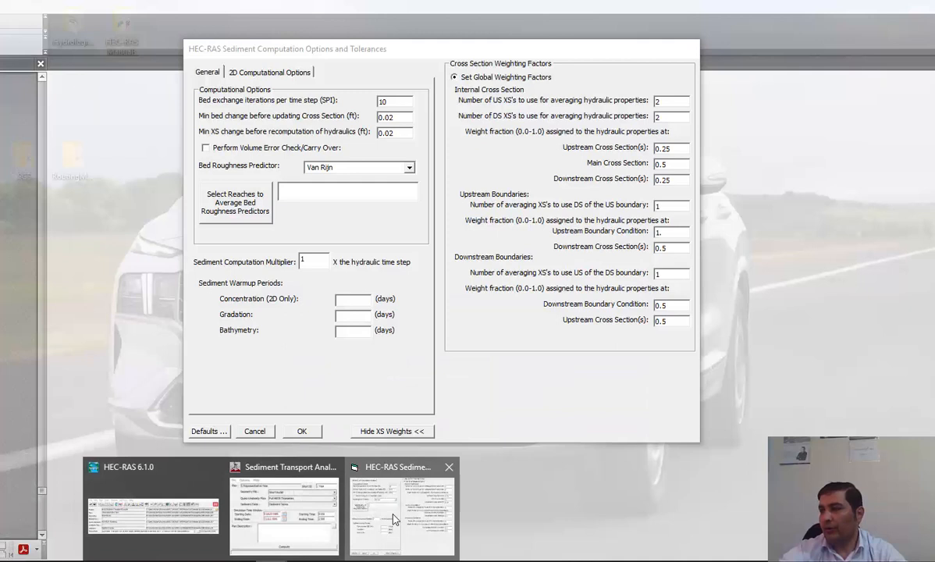
# Step: Return to HEC-RAS, accept the sediment computation options, and open Sediment Output Options for the sediment transport analysis
pyautogui.click(368, 481)
pyautogui.click(302, 432)
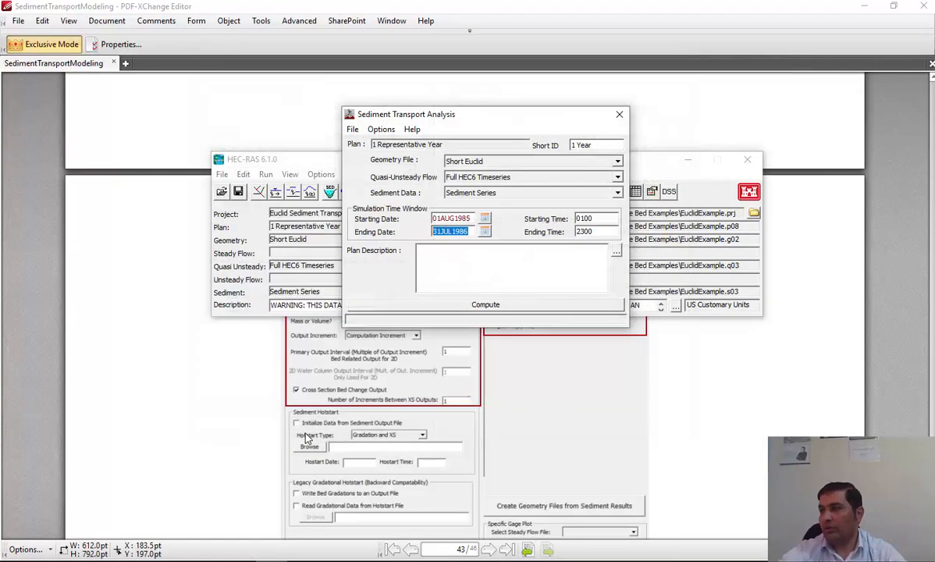
pyautogui.click(381, 130)
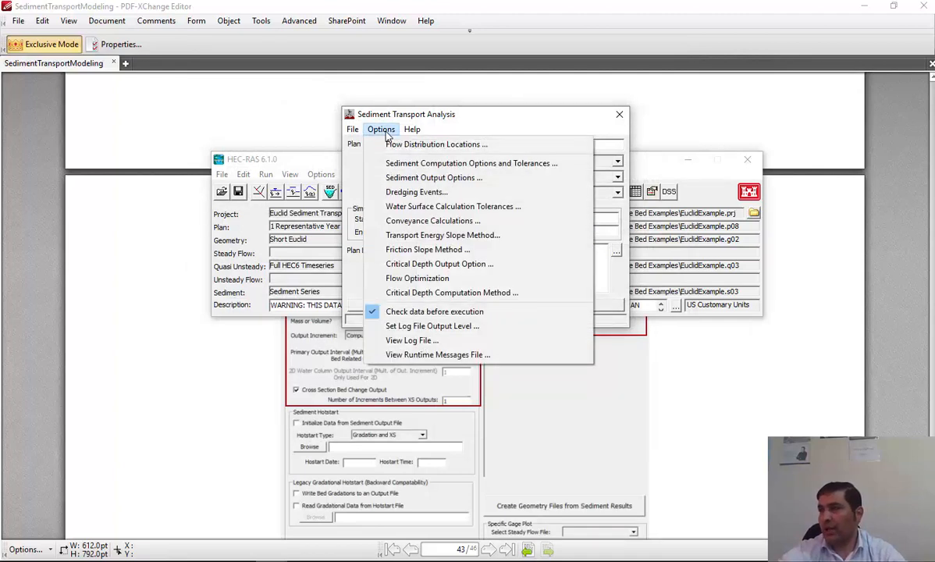
pyautogui.click(419, 176)
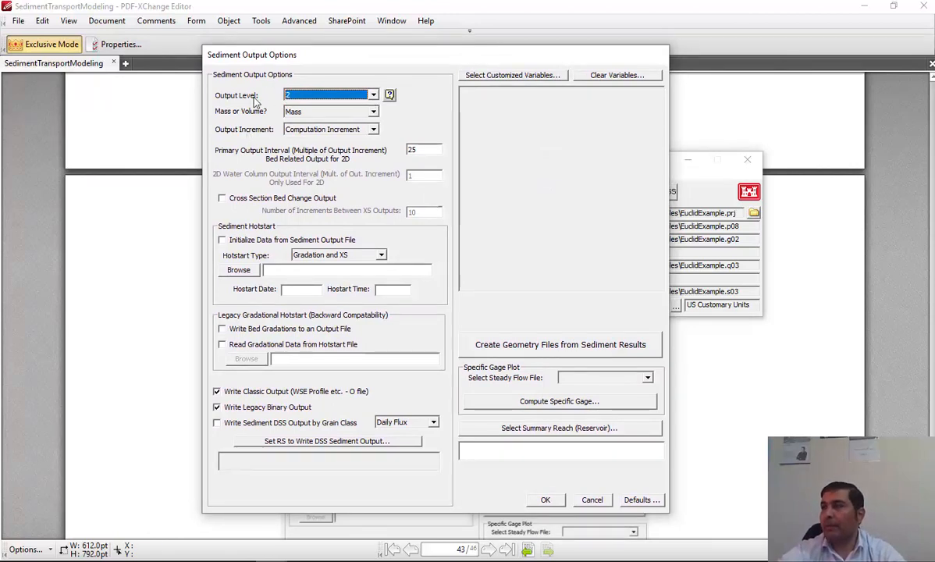
# Step: Set the sediment Output Level to 1
pyautogui.click(373, 96)
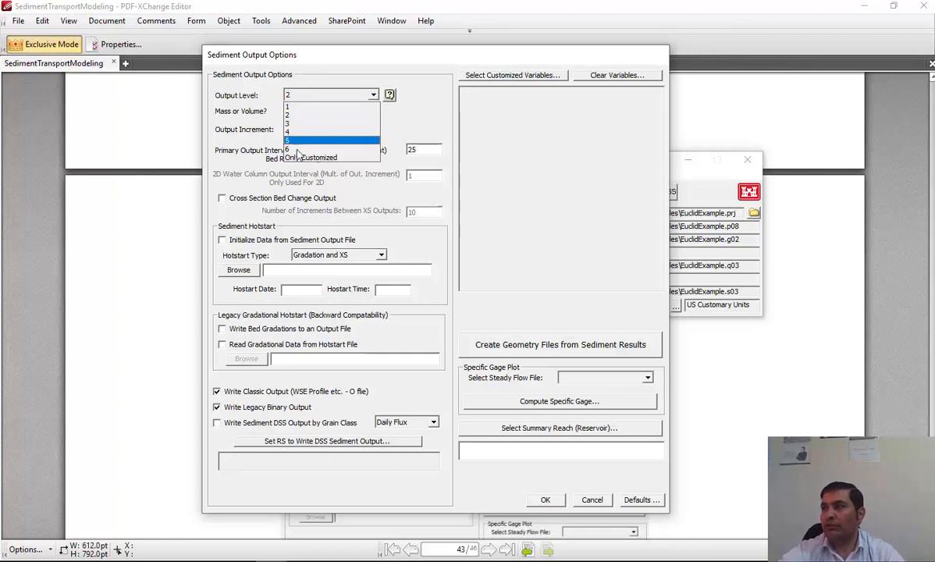
pyautogui.click(329, 92)
pyautogui.click(308, 95)
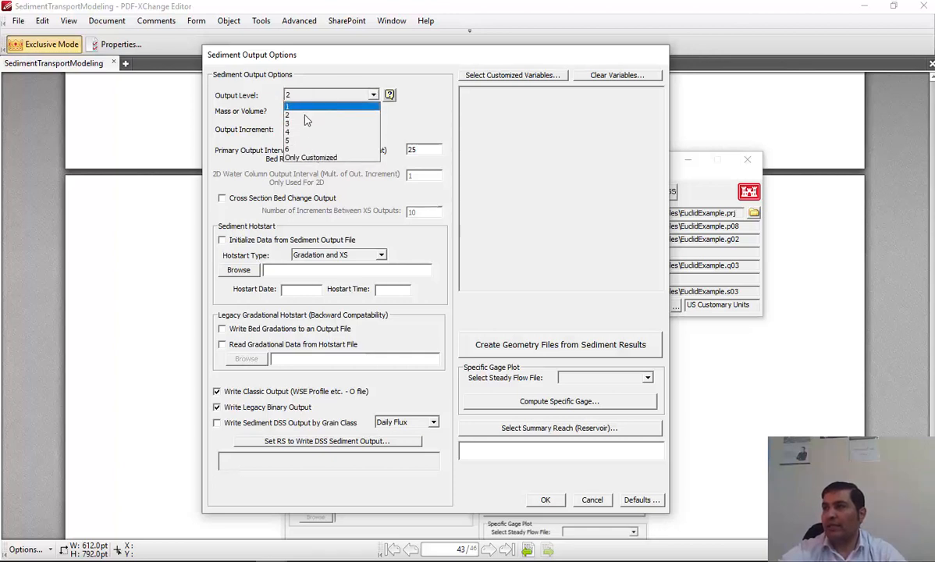
pyautogui.click(301, 113)
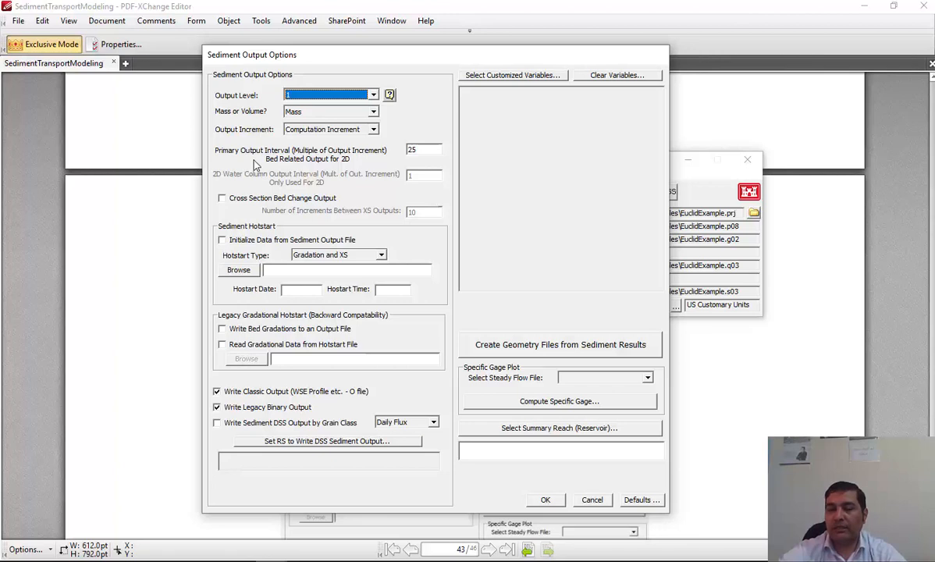
# Step: Switch to the SedimentTransportModeling PDF and read the Level 1 output variables in Figure 53 and the output options editor in Figure 52
pyautogui.click(724, 495)
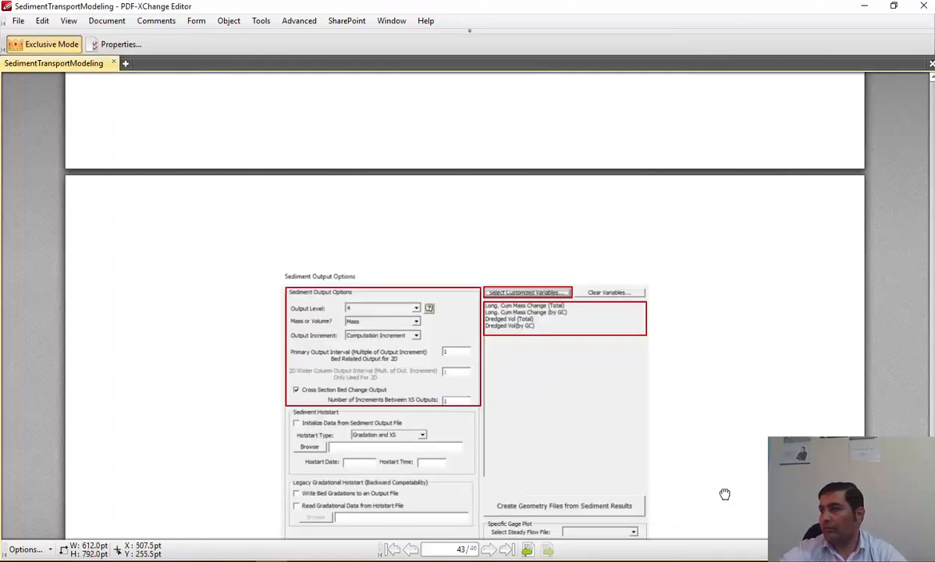
pyautogui.scroll(-10, 691, 276)
pyautogui.scroll(-2, 714, 398)
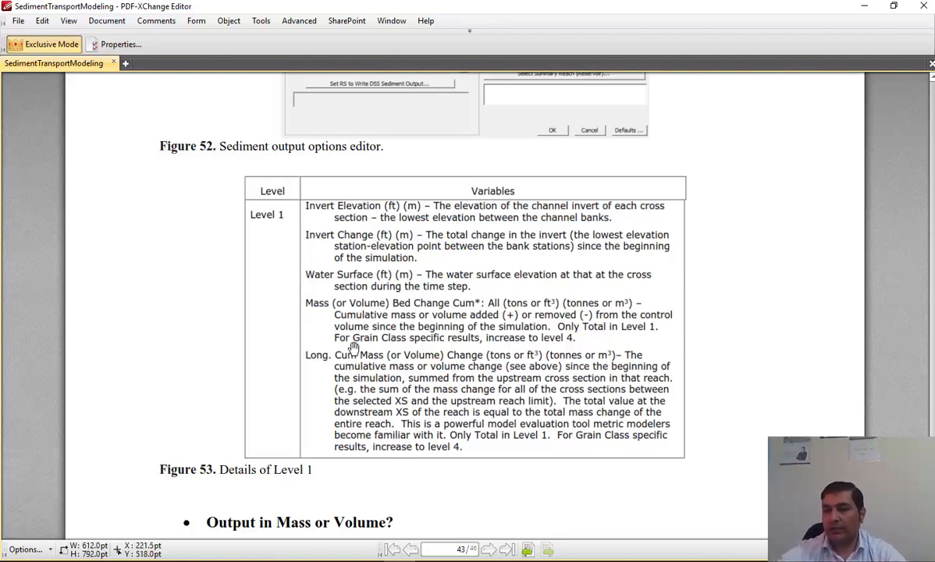
pyautogui.scroll(-1, 459, 314)
pyautogui.scroll(-1, 459, 314)
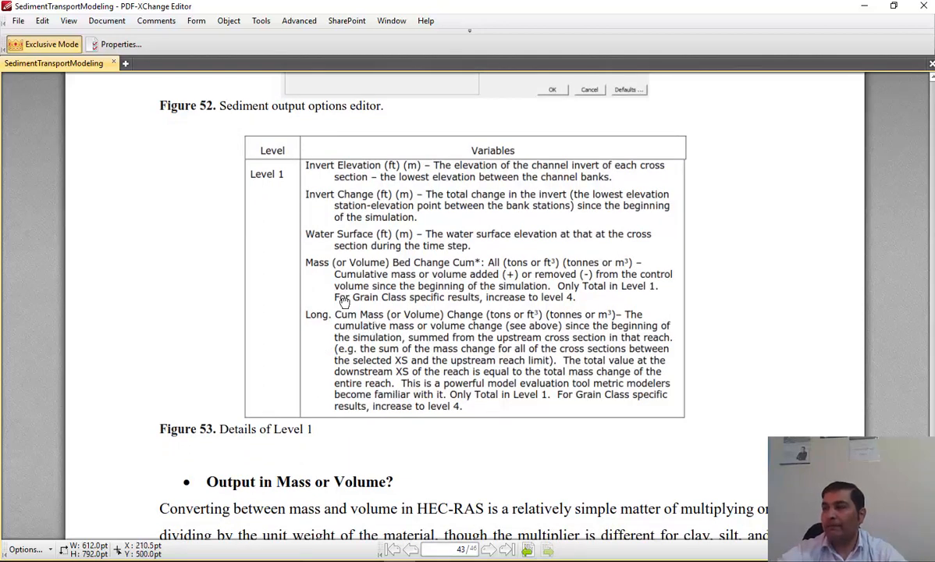
pyautogui.scroll(15, 324, 282)
pyautogui.scroll(3, 370, 376)
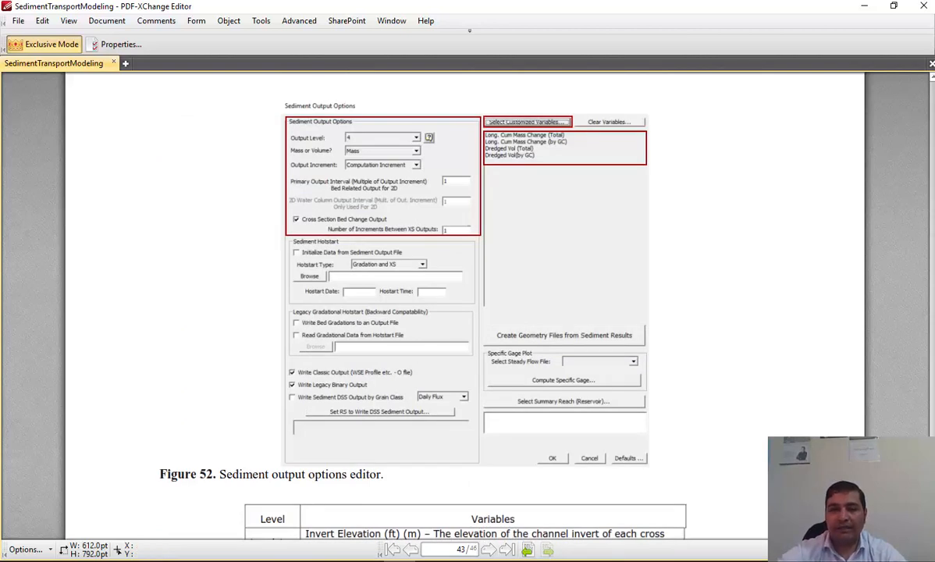
# Step: Back in HEC-RAS, open the Output Level help and locate the Level 2 variables in the HEC-RAS 6.0 1D Sediment User Manual
pyautogui.hotkey('alt', 'Tab')
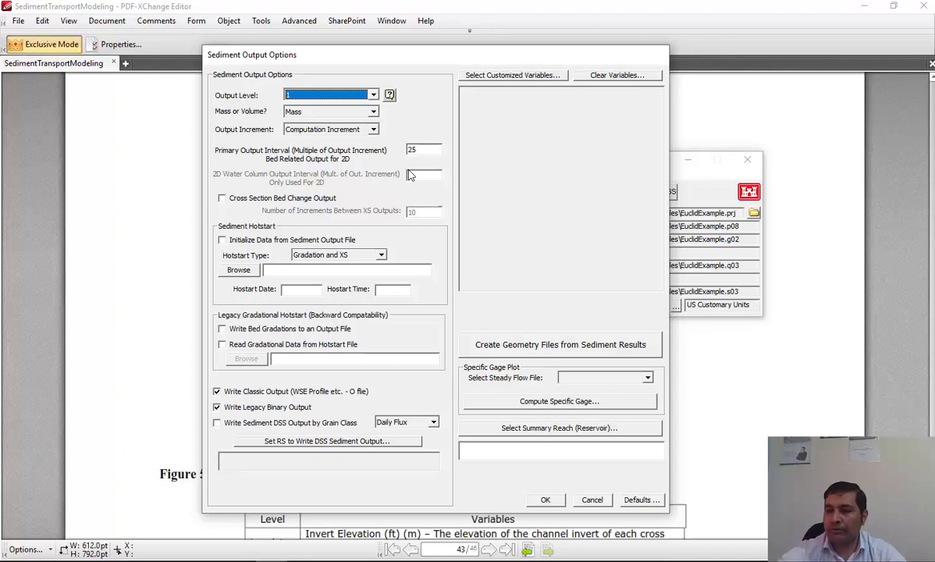
pyautogui.click(392, 98)
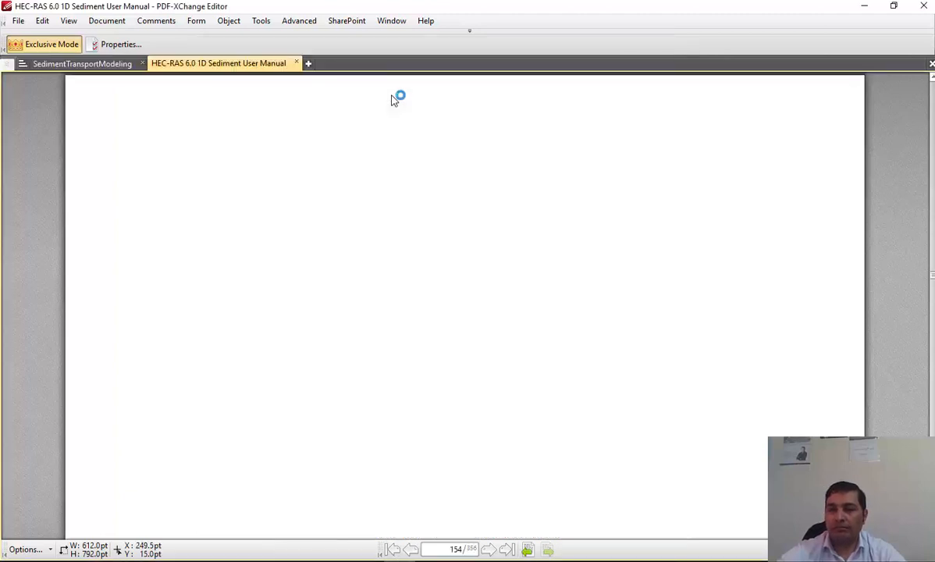
pyautogui.scroll(-10, 476, 271)
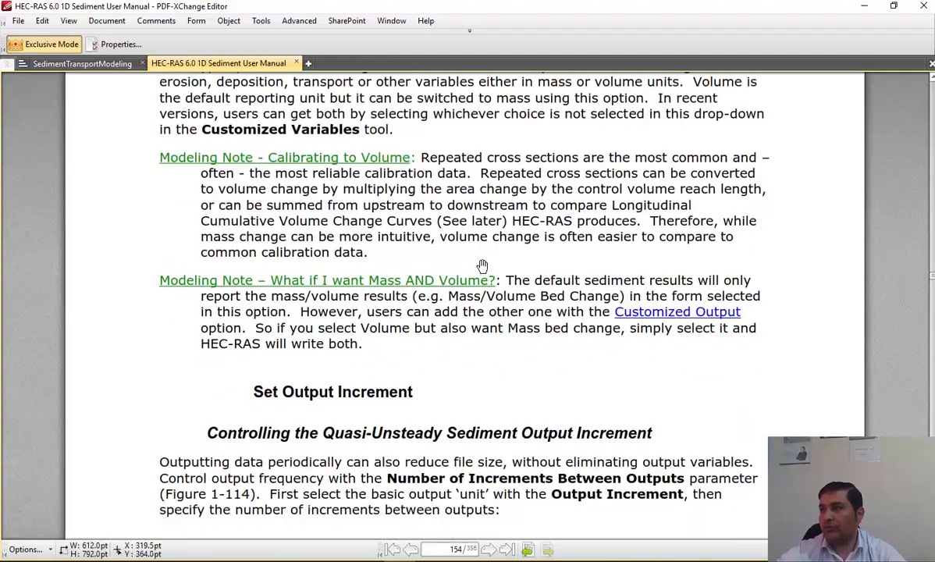
pyautogui.scroll(-20, 491, 262)
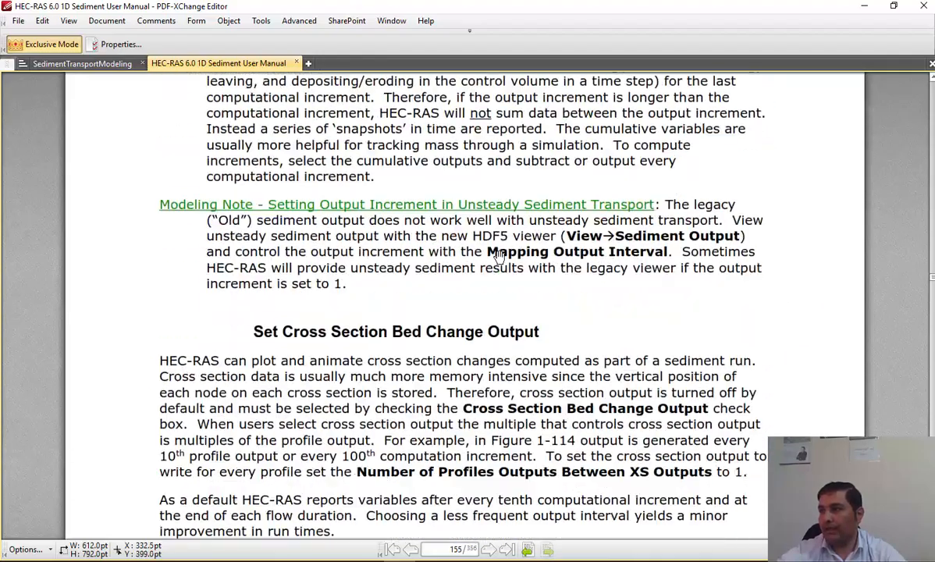
pyautogui.scroll(-2, 500, 253)
pyautogui.scroll(-20, 493, 250)
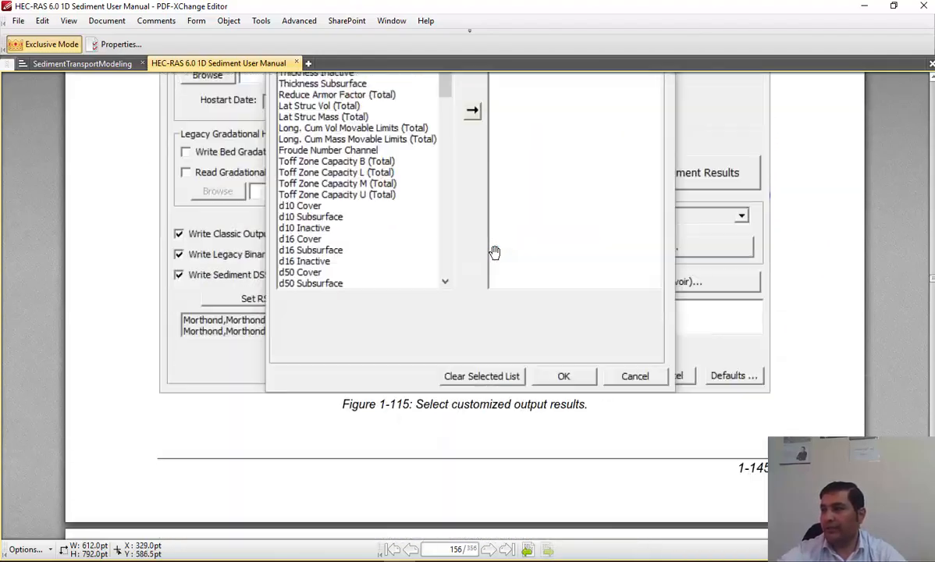
pyautogui.scroll(-8, 495, 253)
pyautogui.scroll(20, 495, 252)
pyautogui.scroll(20, 495, 252)
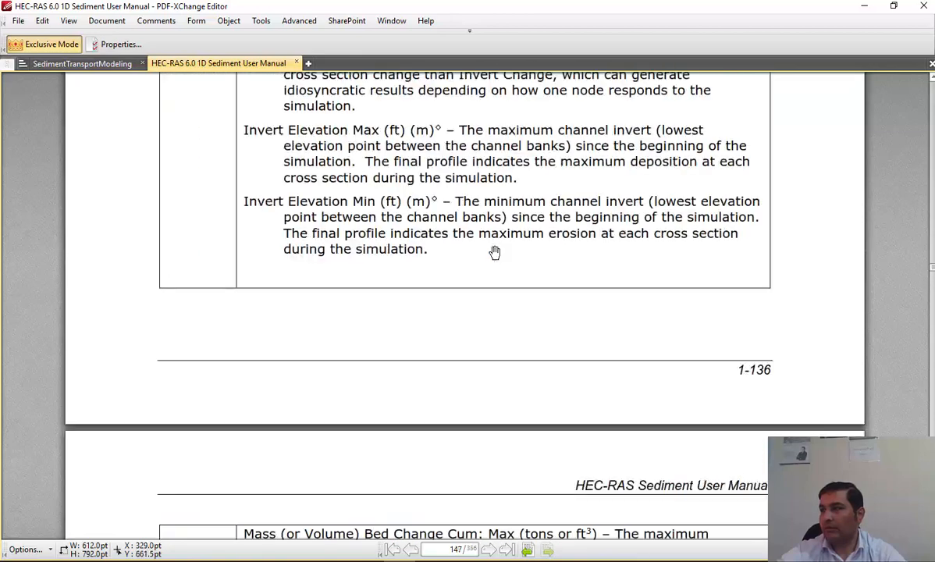
pyautogui.scroll(10, 494, 252)
pyautogui.scroll(-20, 495, 252)
pyautogui.scroll(10, 495, 250)
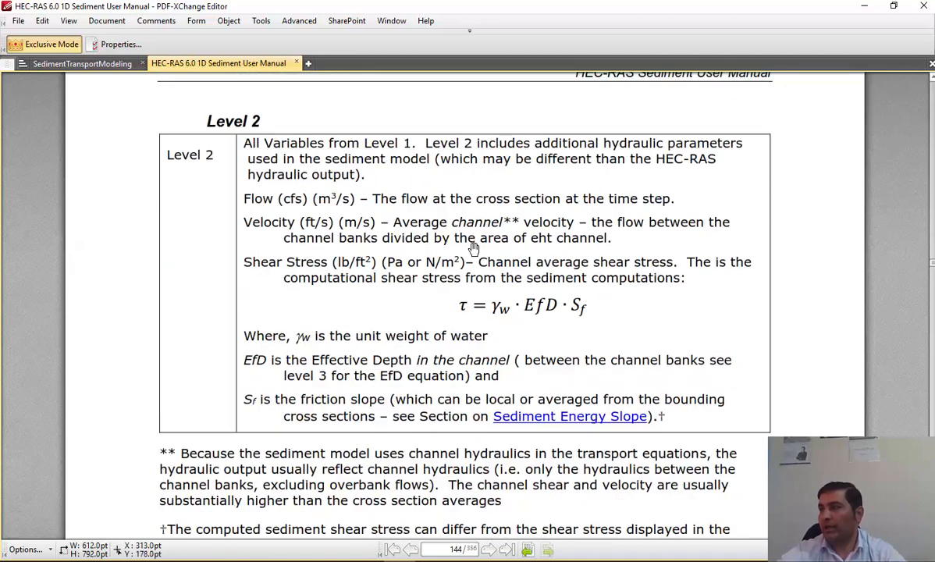
# Step: Read the Level 2 output variable descriptions and continue to the Level 3 table in the user manual
pyautogui.scroll(-3, 420, 286)
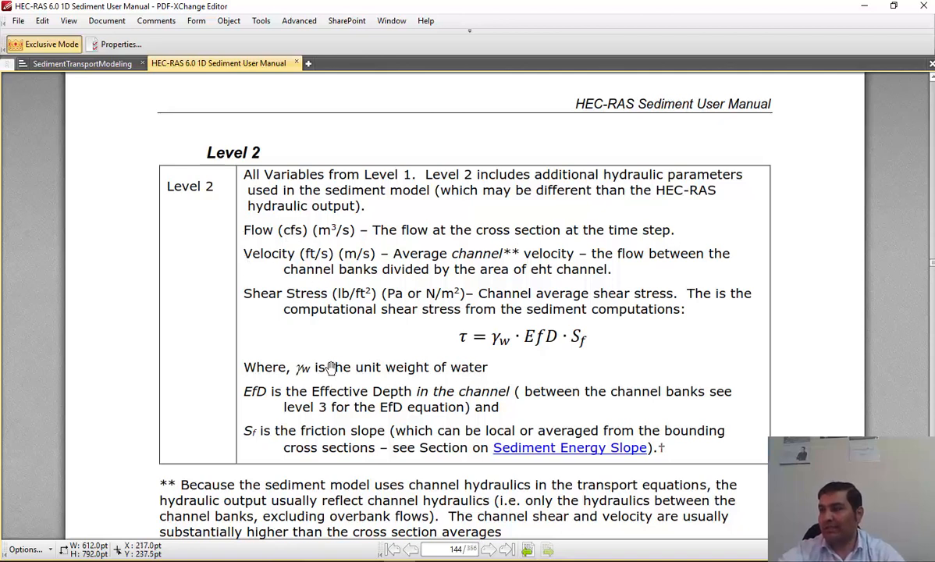
pyautogui.moveTo(309, 343); pyautogui.dragTo(318, 301)
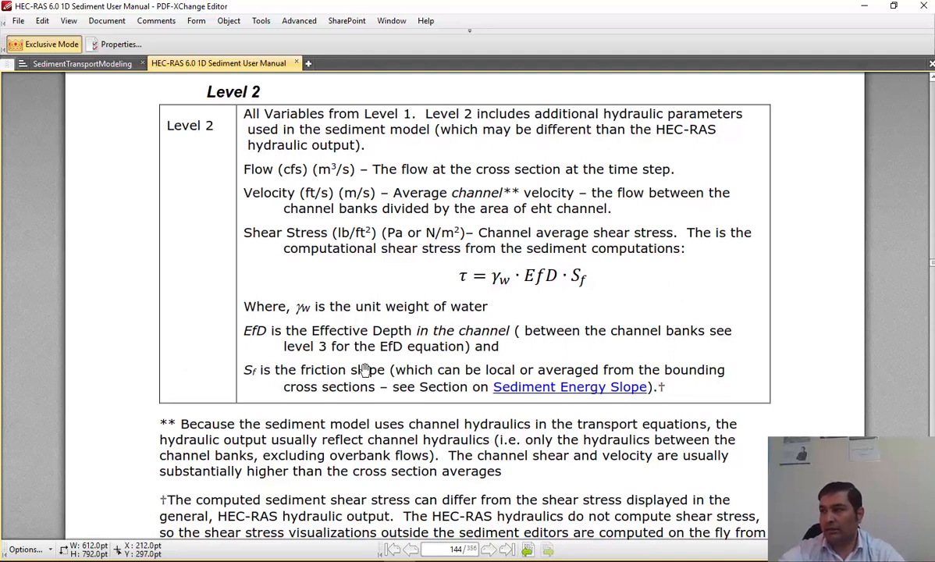
pyautogui.scroll(-10, 377, 367)
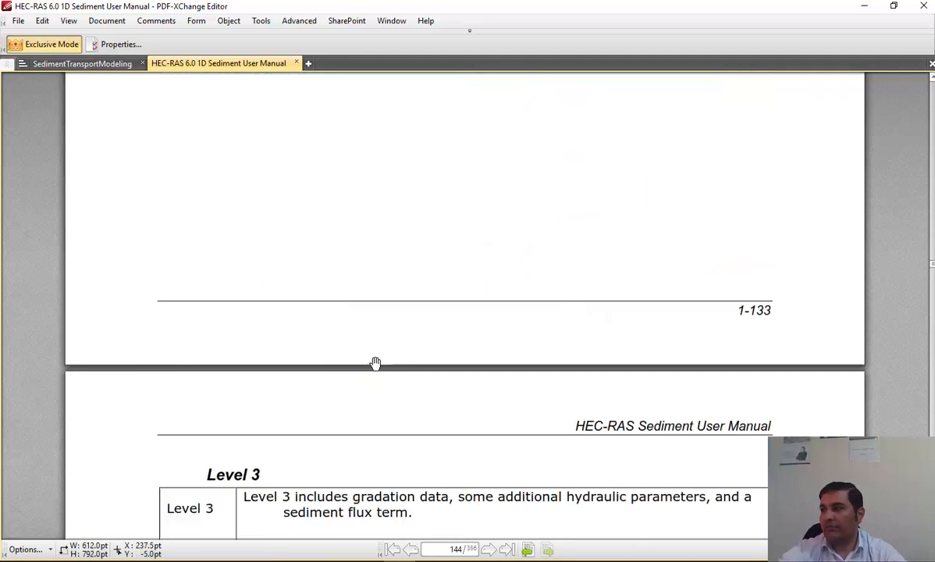
pyautogui.scroll(1, 257, 216)
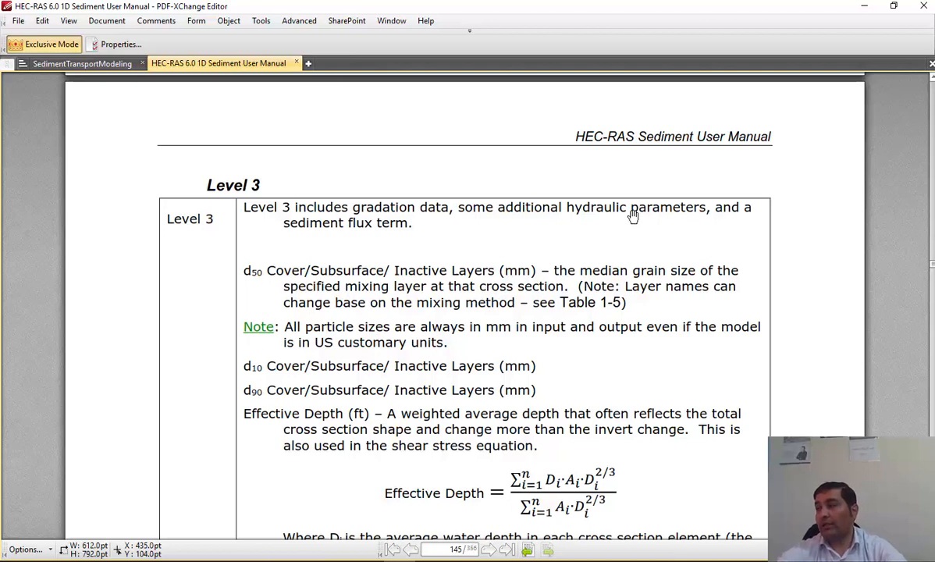
# Step: Read the Level 3 output variable descriptions in the user manual, from the d50 layers through Effective Depth and Width to Froude Number Channel
pyautogui.scroll(-1, 539, 234)
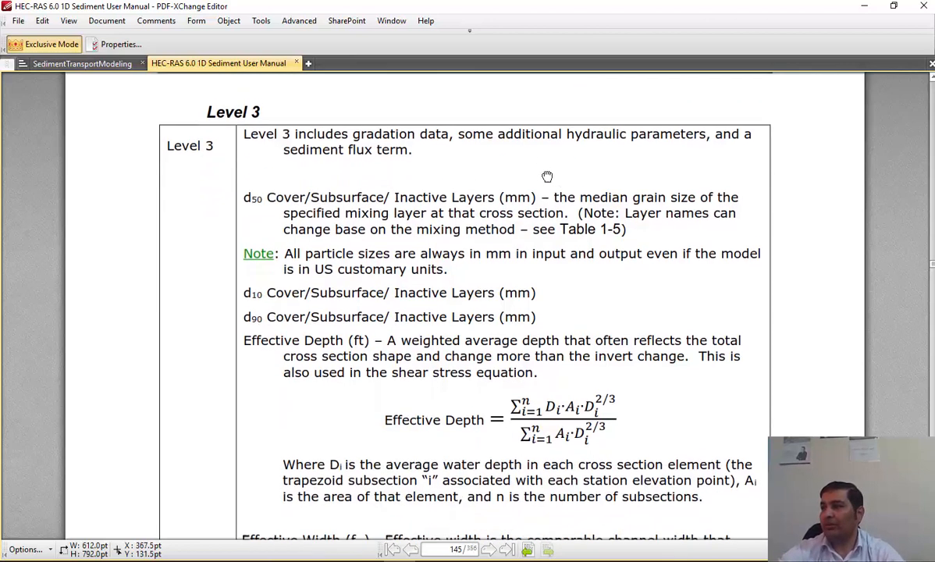
pyautogui.scroll(-1, 320, 283)
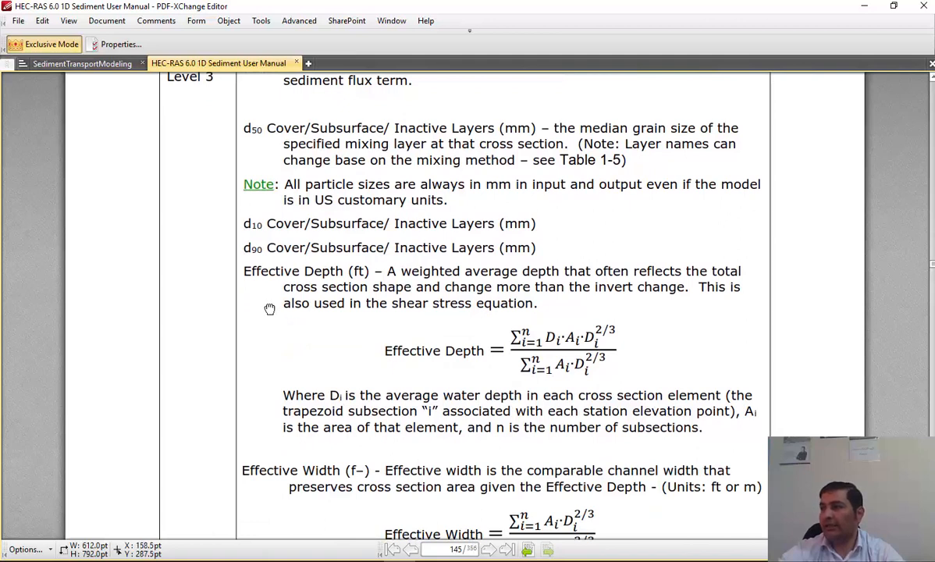
pyautogui.scroll(-2, 266, 304)
pyautogui.scroll(-2, 257, 298)
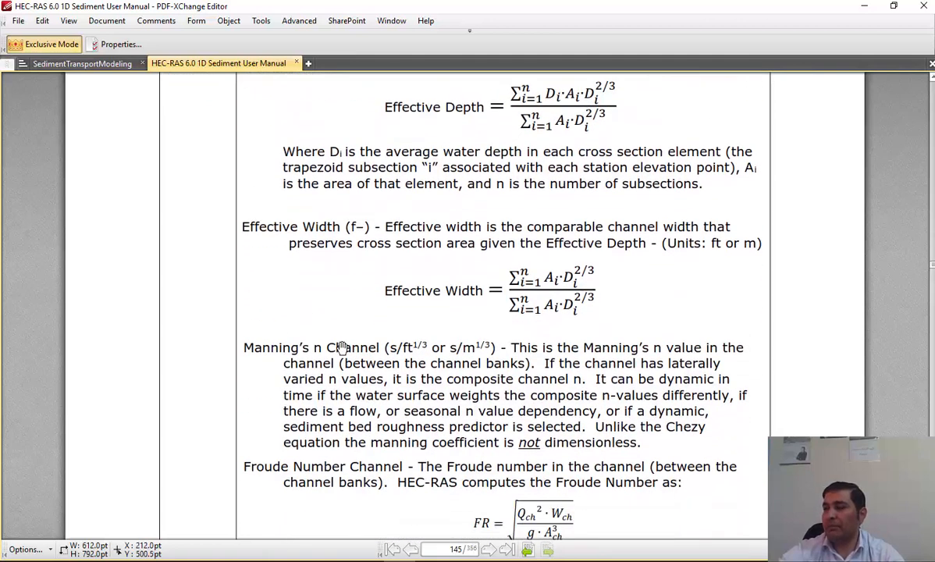
pyautogui.scroll(-2, 341, 329)
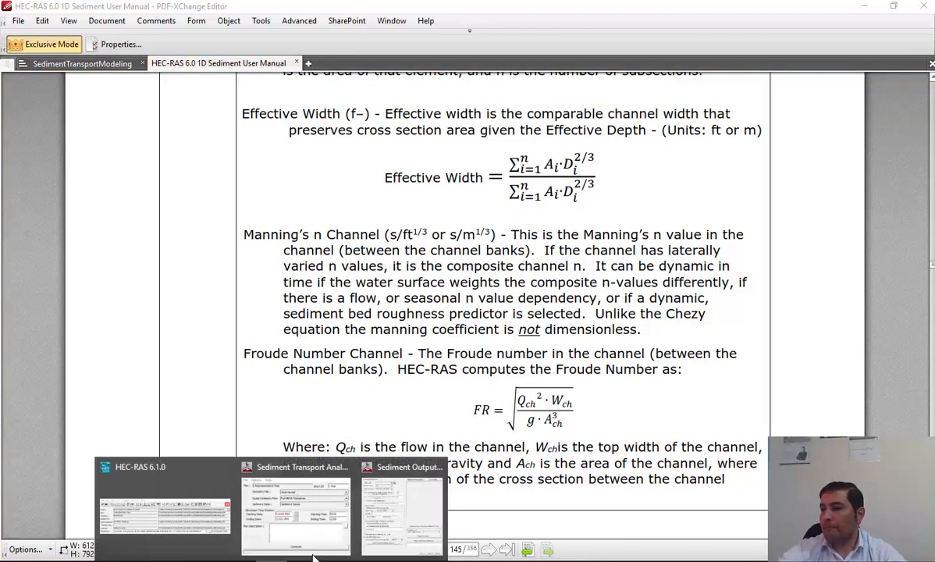
# Step: Switch back to the Sediment Output Options window in HEC-RAS and set the Output Level to 4
pyautogui.click(356, 484)
pyautogui.click(305, 95)
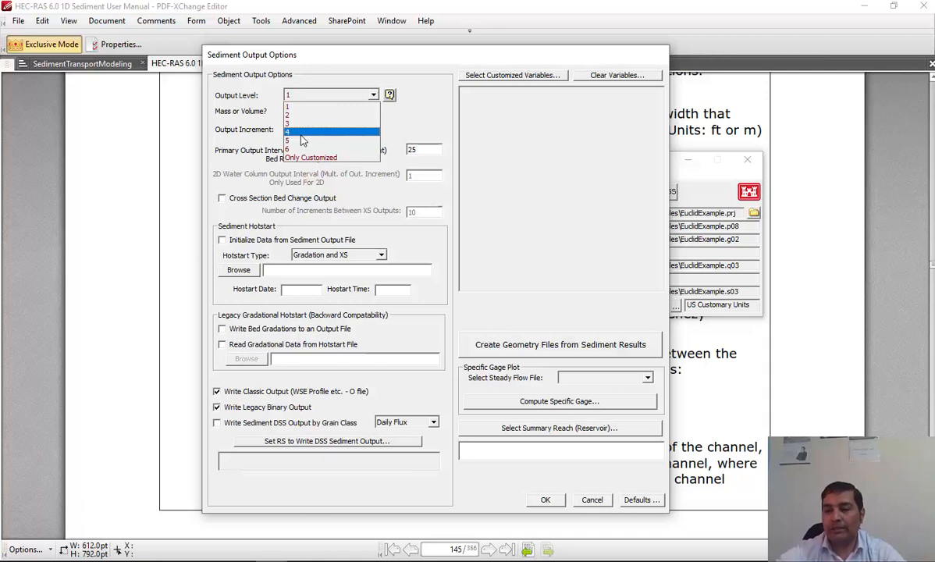
pyautogui.click(238, 111)
pyautogui.click(308, 95)
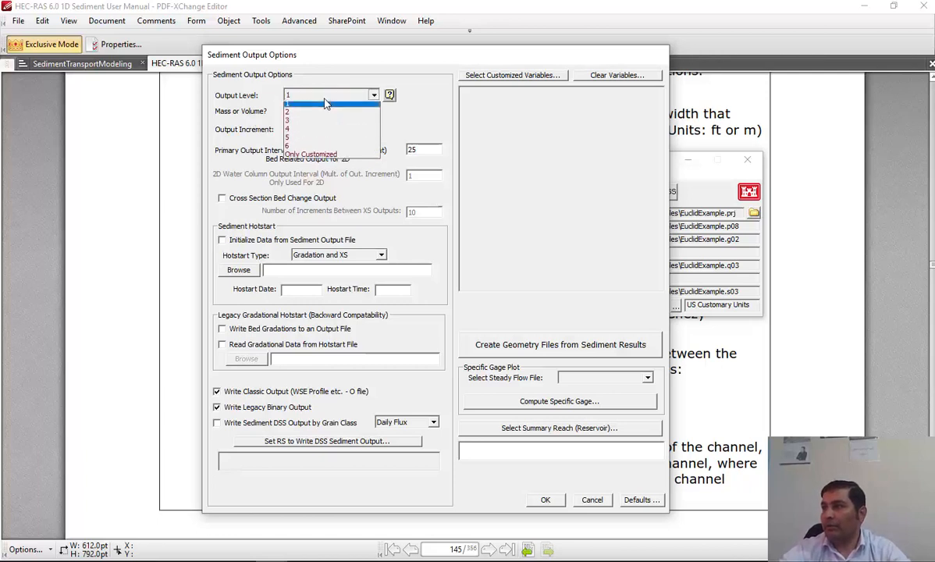
pyautogui.click(305, 133)
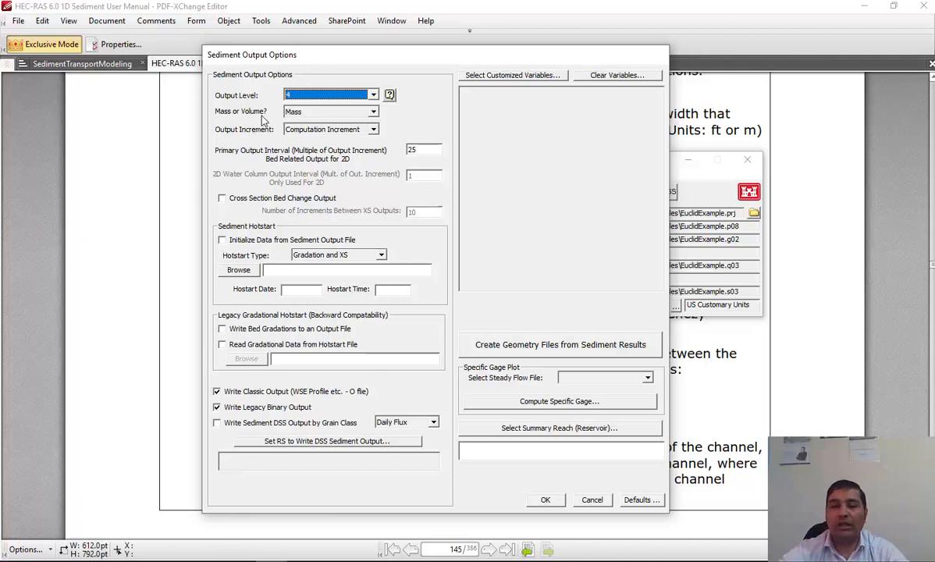
# Step: Review the Mass or Volume choices, keeping Mass, and set the Output Increment to Computation Increment
pyautogui.click(349, 114)
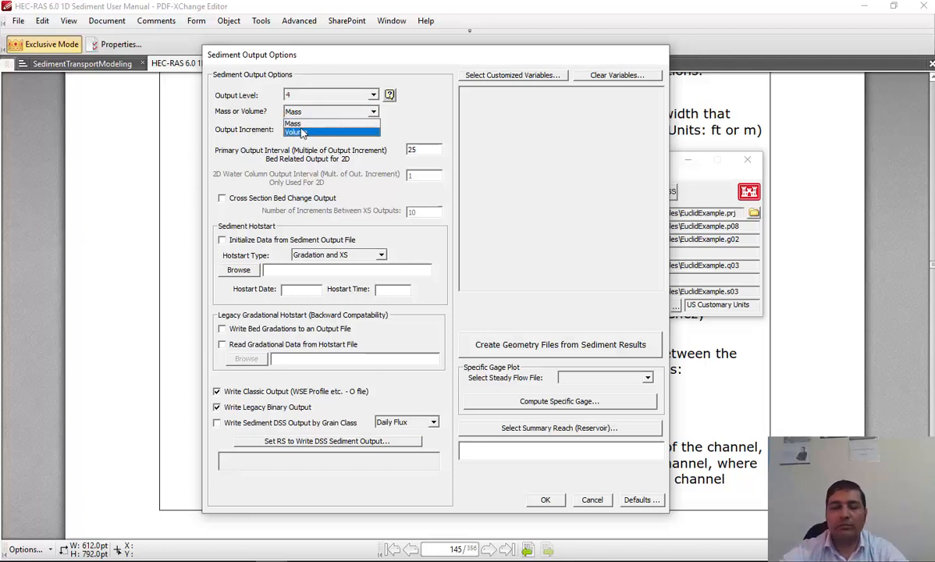
pyautogui.click(1, 117)
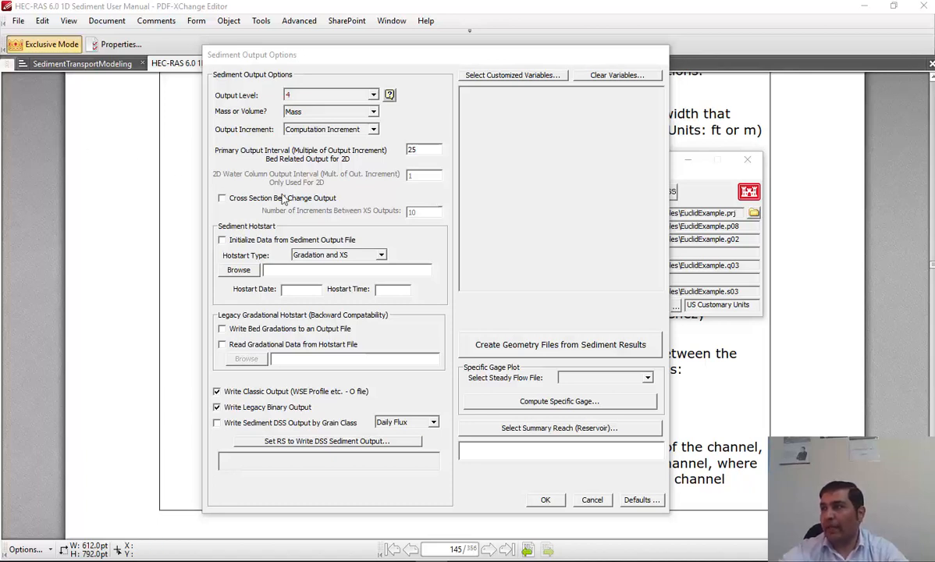
pyautogui.click(374, 133)
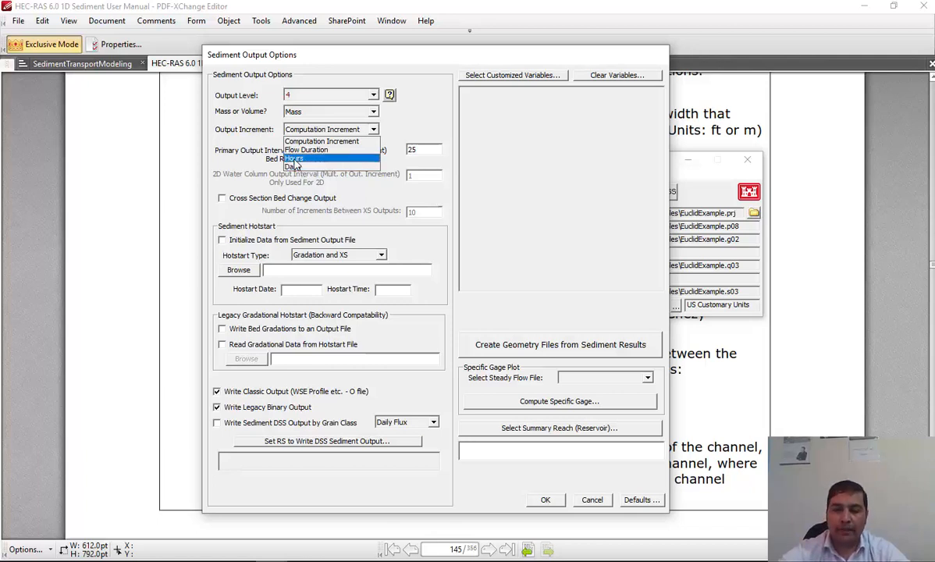
pyautogui.click(244, 129)
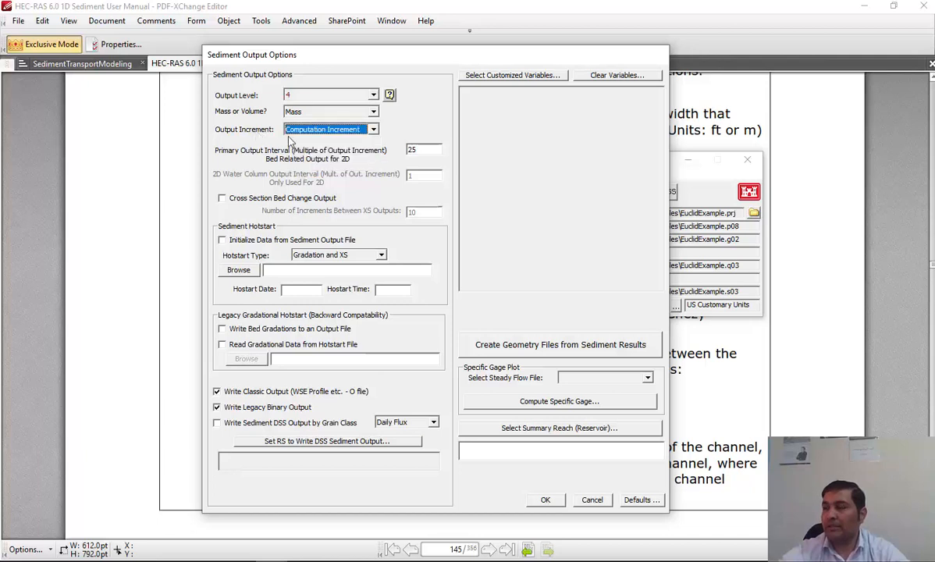
pyautogui.click(365, 133)
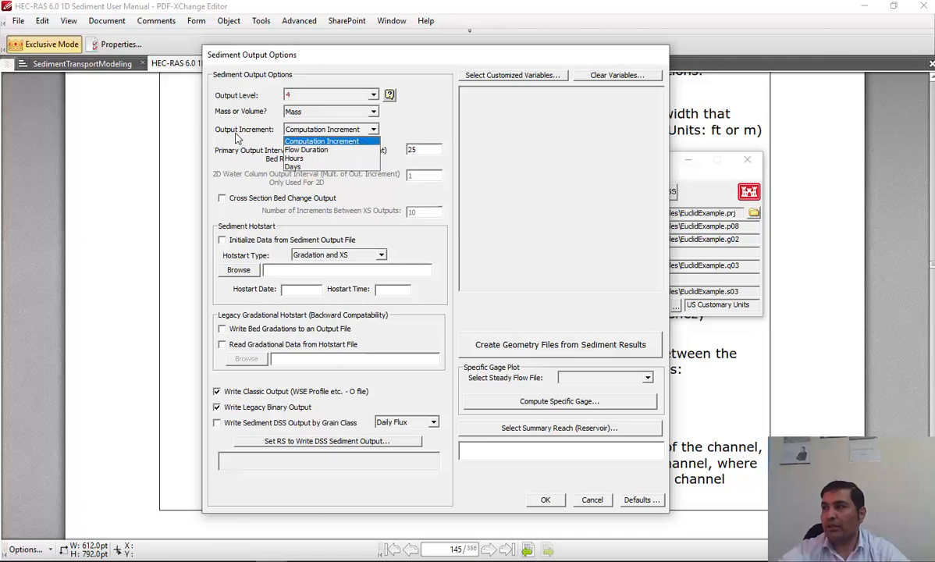
pyautogui.click(331, 139)
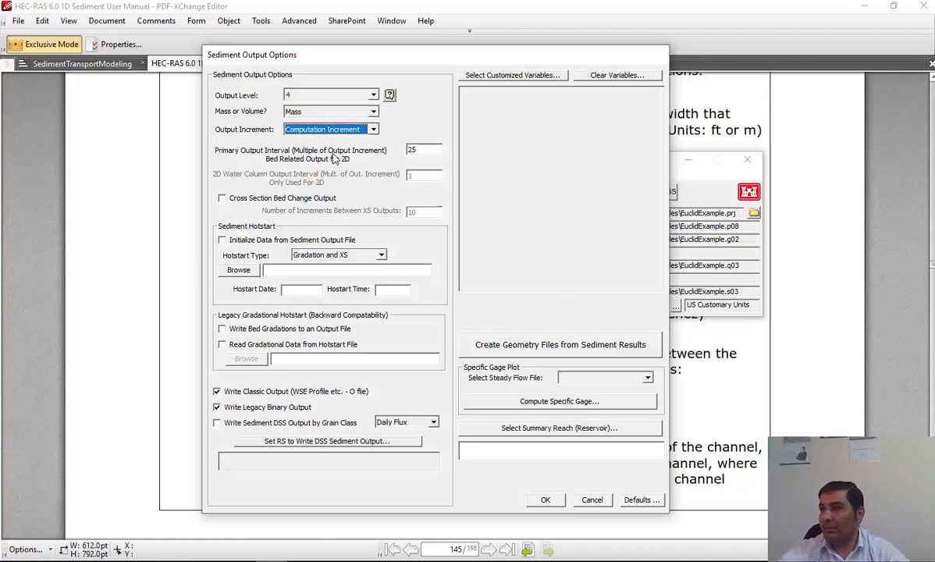
# Step: Enable Cross Section Bed Change Output and set the number of increments between XS outputs to 10
pyautogui.click(223, 198)
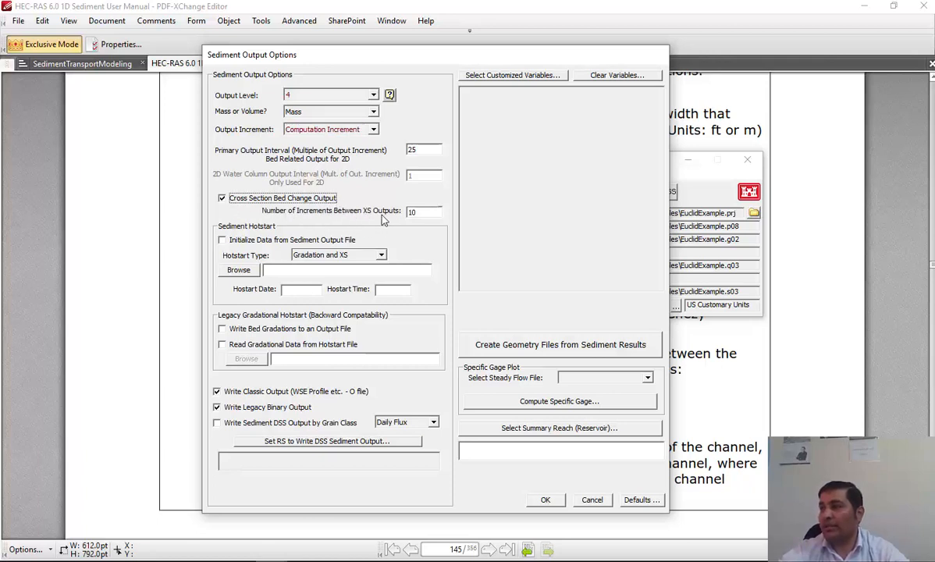
pyautogui.hotkey('alt', 'Tab')
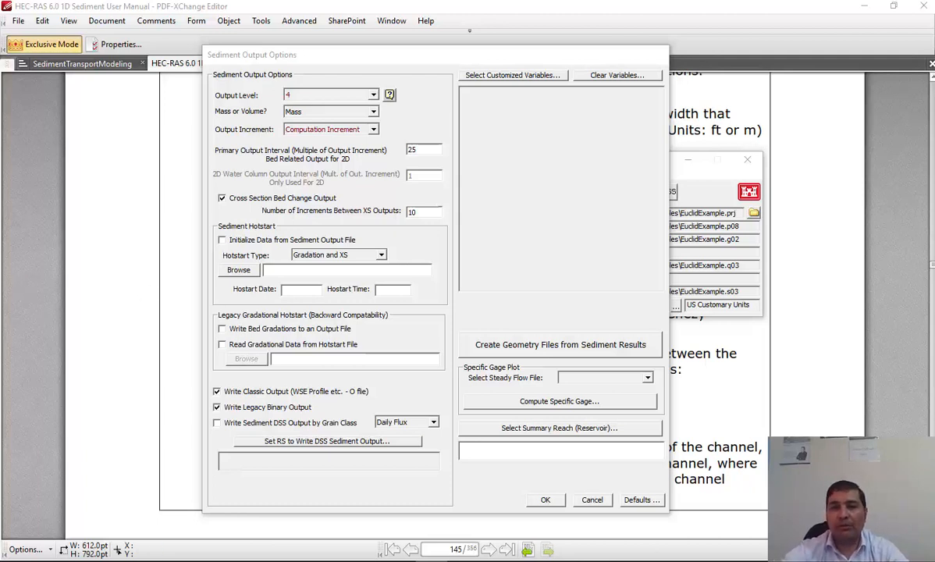
pyautogui.click(398, 209)
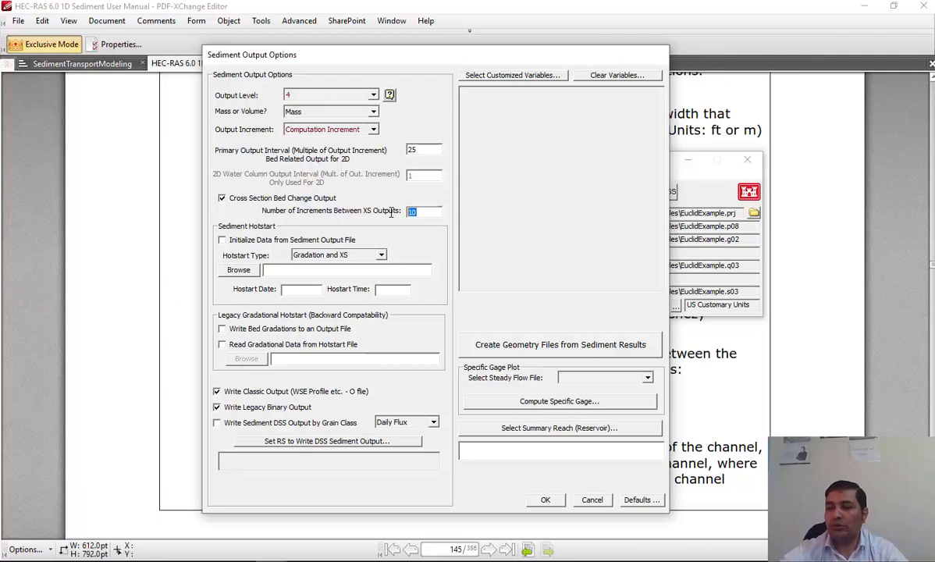
pyautogui.write('1')
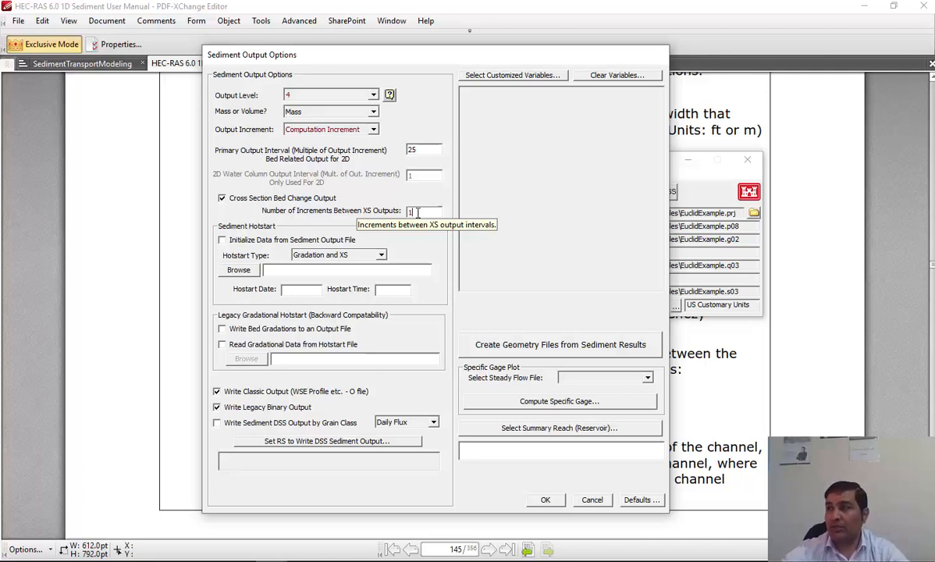
pyautogui.press('BackSpace')
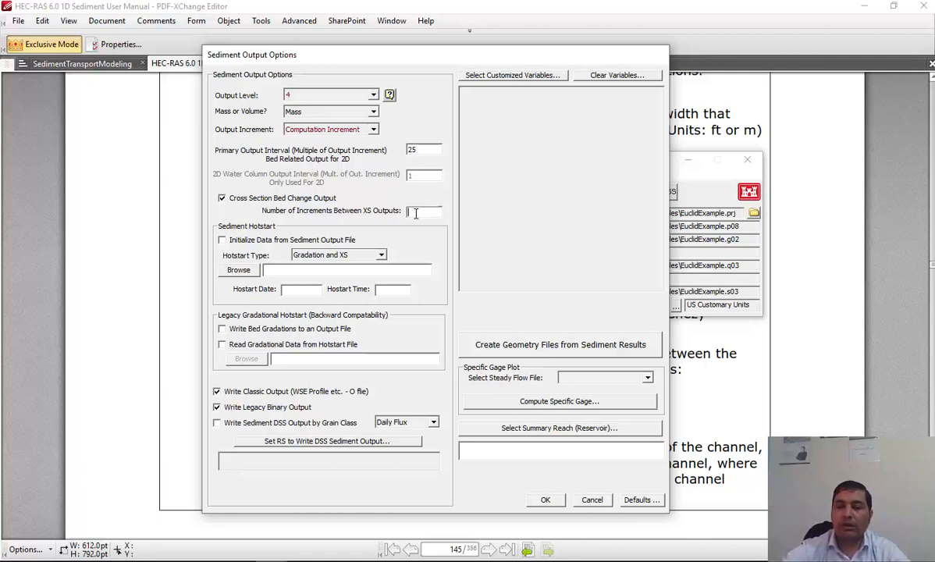
pyautogui.write('100')
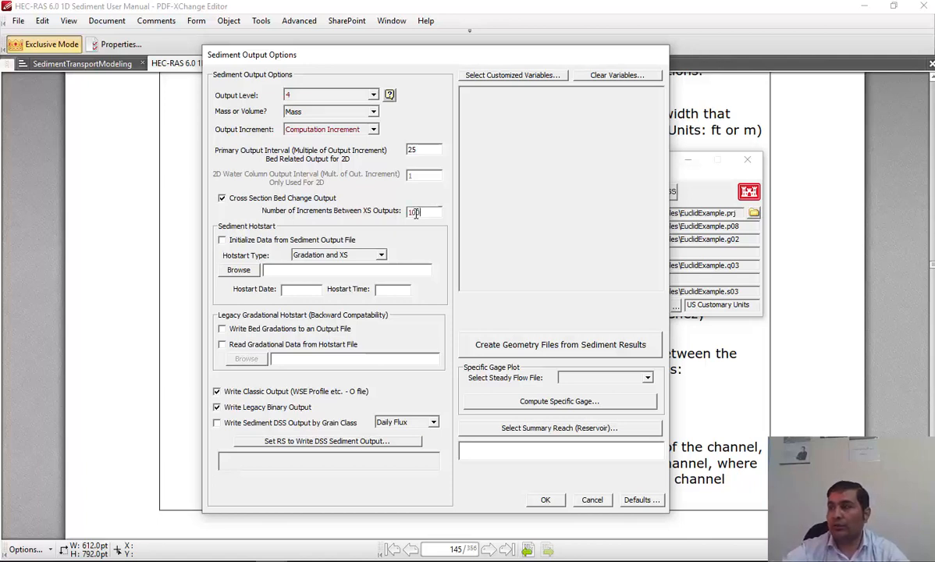
pyautogui.press('BackSpace')
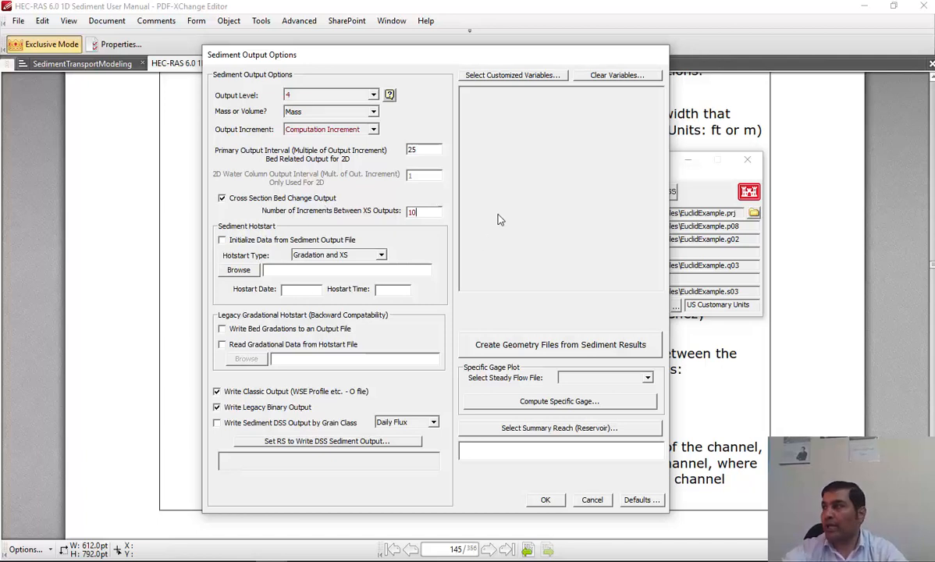
# Step: Add Invert Change, Invert Elevation and Mass Bed Change Cum (Total) to the customized sediment output variables
pyautogui.click(484, 75)
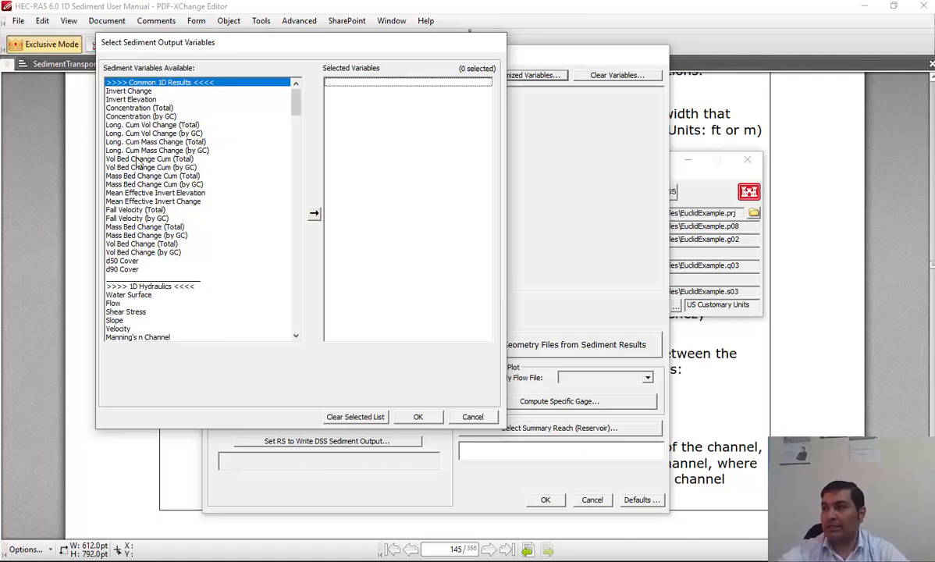
pyautogui.click(128, 90)
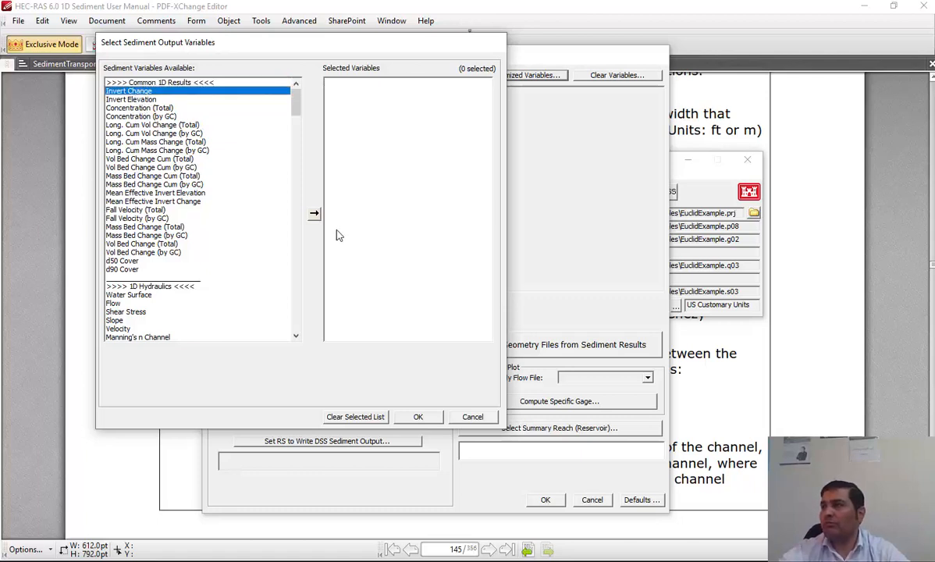
pyautogui.click(314, 213)
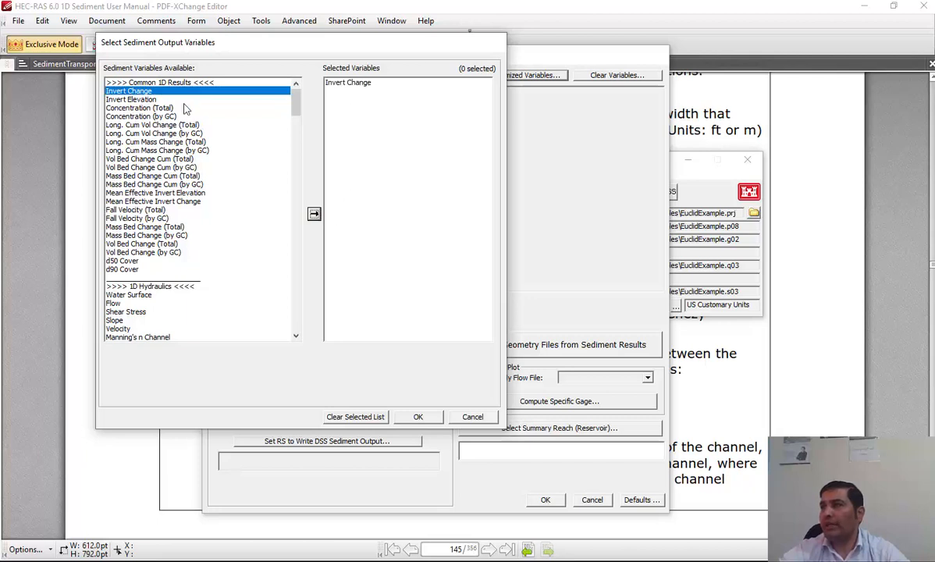
pyautogui.click(130, 99)
pyautogui.click(313, 214)
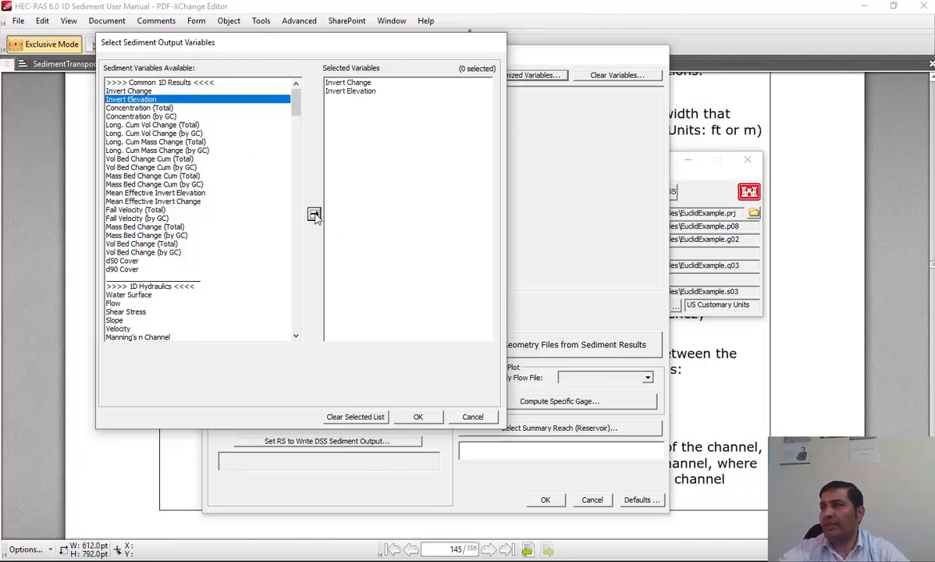
pyautogui.click(140, 175)
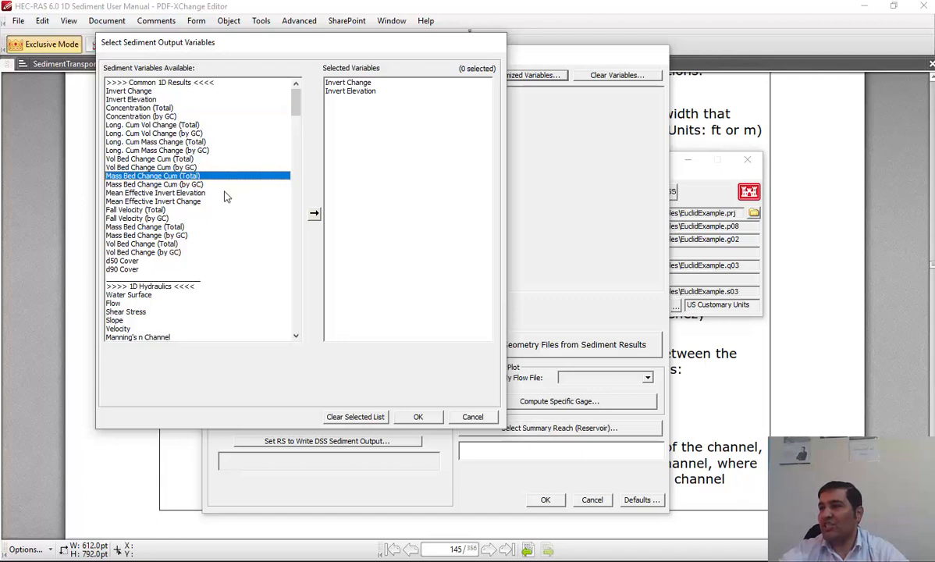
pyautogui.click(314, 213)
# Step: Add Fall Velocity (Total) and d50 Cover to the selected output variables and accept the customized list
pyautogui.click(141, 209)
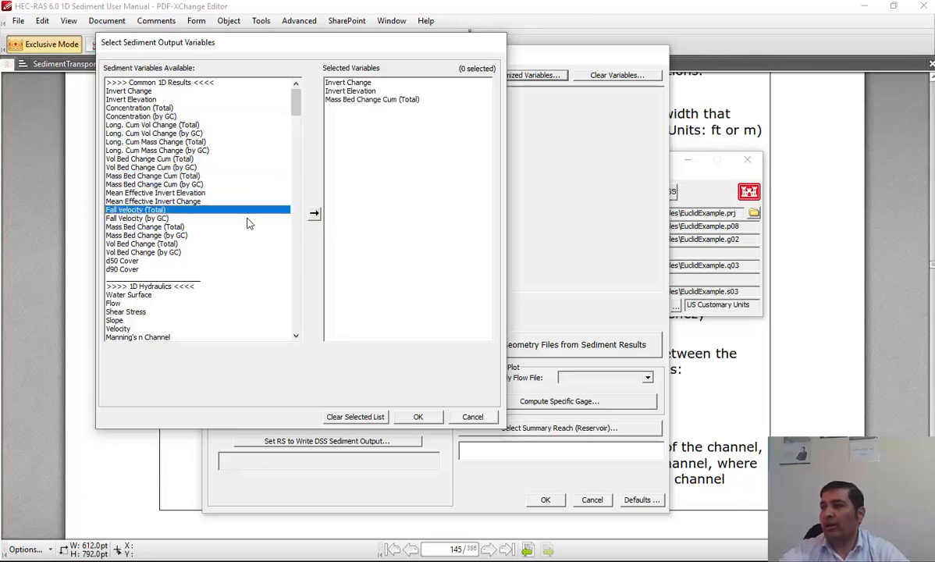
pyautogui.click(314, 213)
pyautogui.click(125, 260)
pyautogui.click(313, 213)
pyautogui.moveTo(297, 102); pyautogui.dragTo(297, 197)
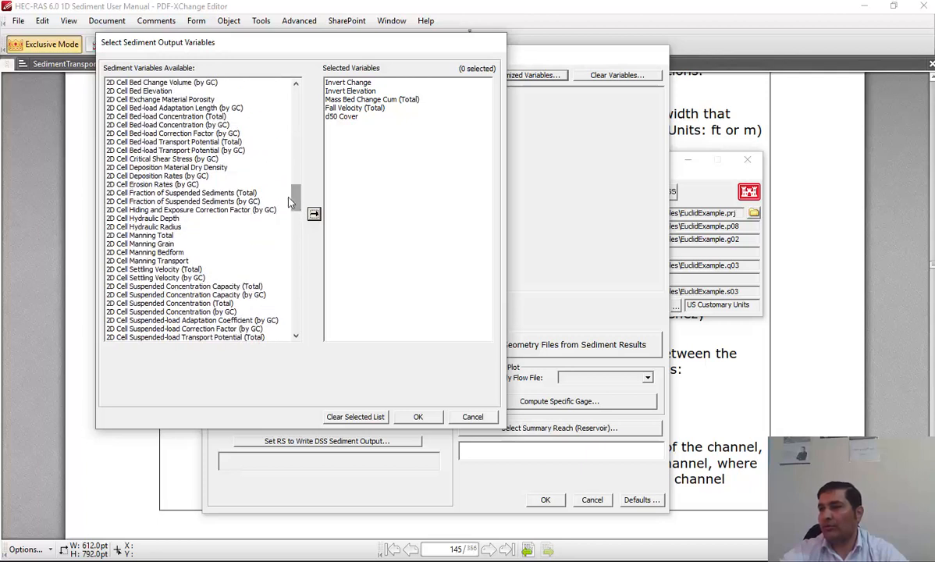
pyautogui.moveTo(295, 201); pyautogui.dragTo(311, 89)
pyautogui.click(419, 417)
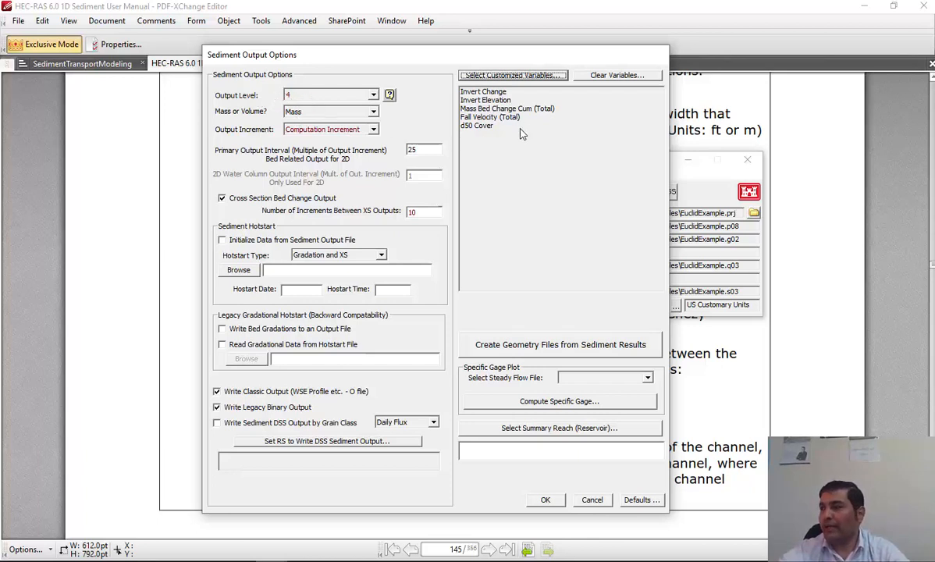
# Step: Try to create geometry files from the sediment results
pyautogui.moveTo(486, 127); pyautogui.dragTo(485, 92)
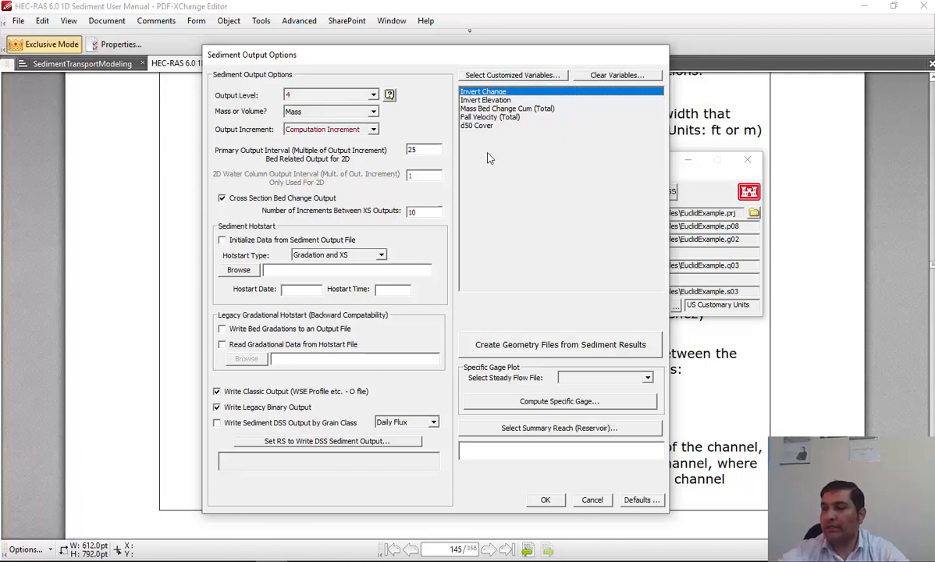
pyautogui.hotkey('alt', 'Tab')
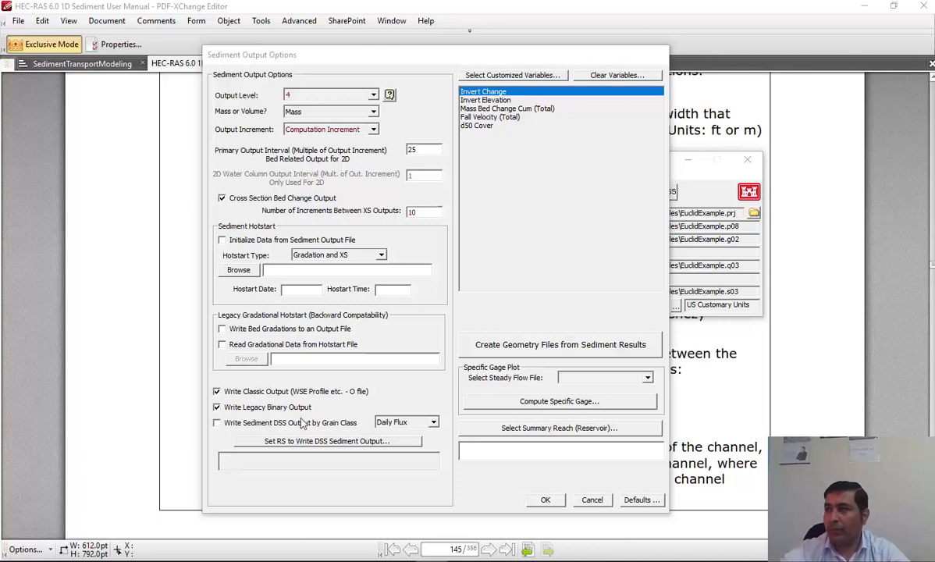
pyautogui.moveTo(504, 64); pyautogui.dragTo(433, 34)
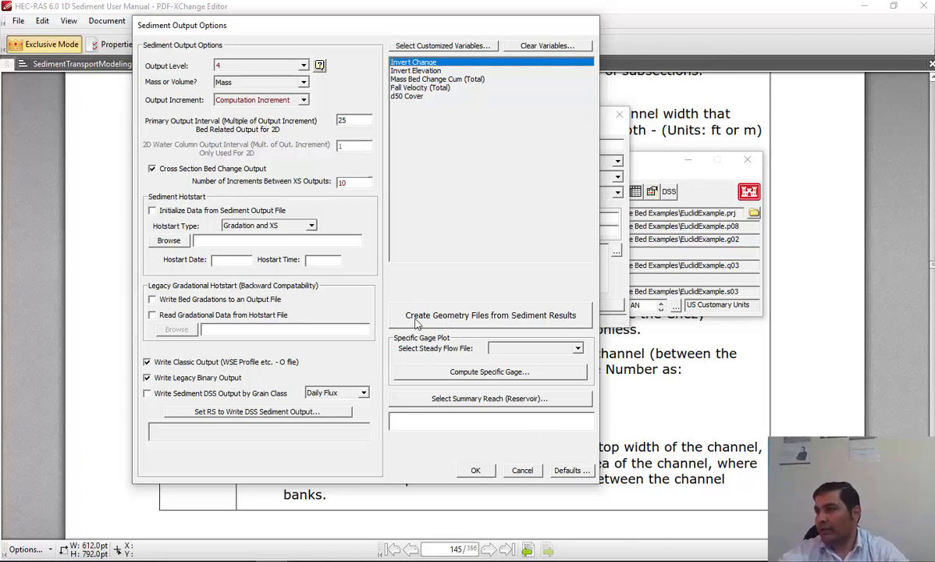
pyautogui.click(528, 325)
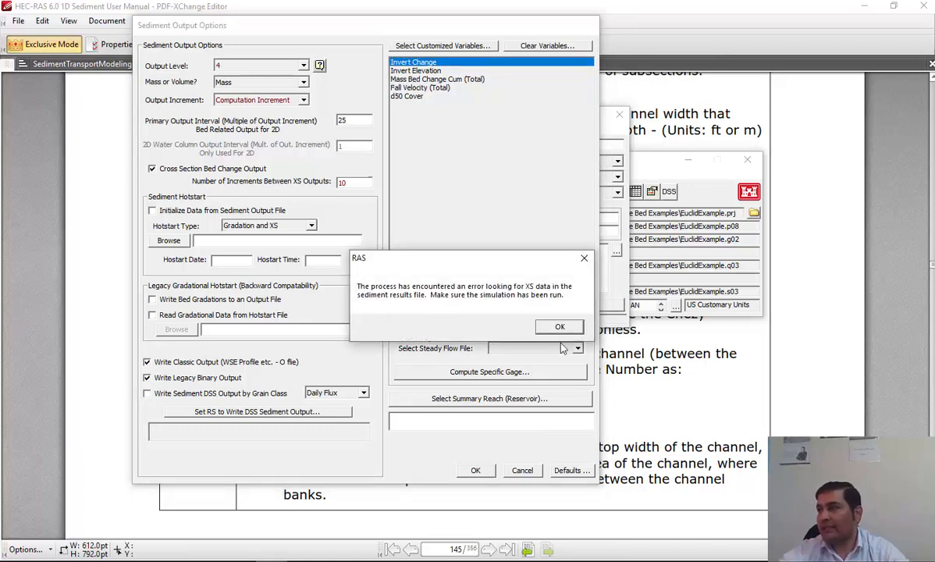
pyautogui.click(559, 326)
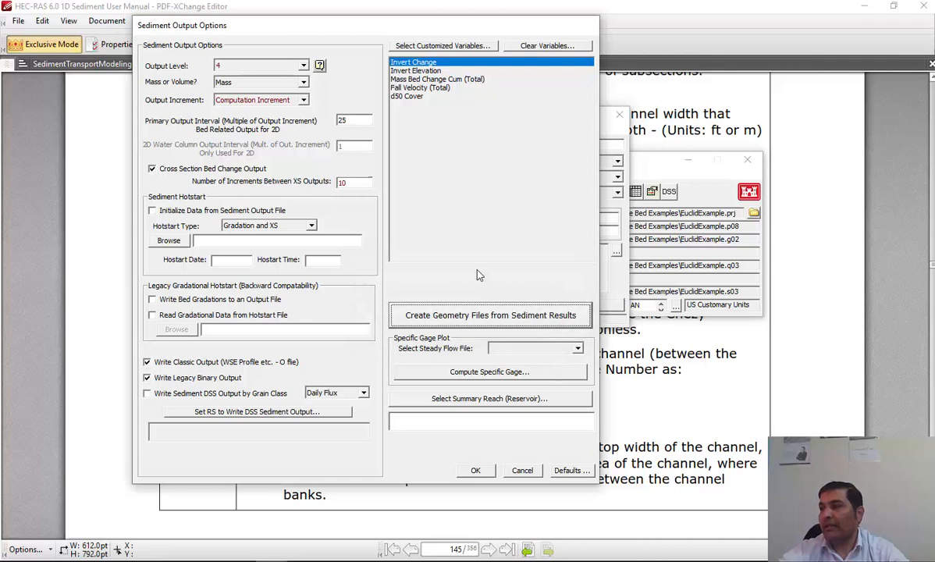